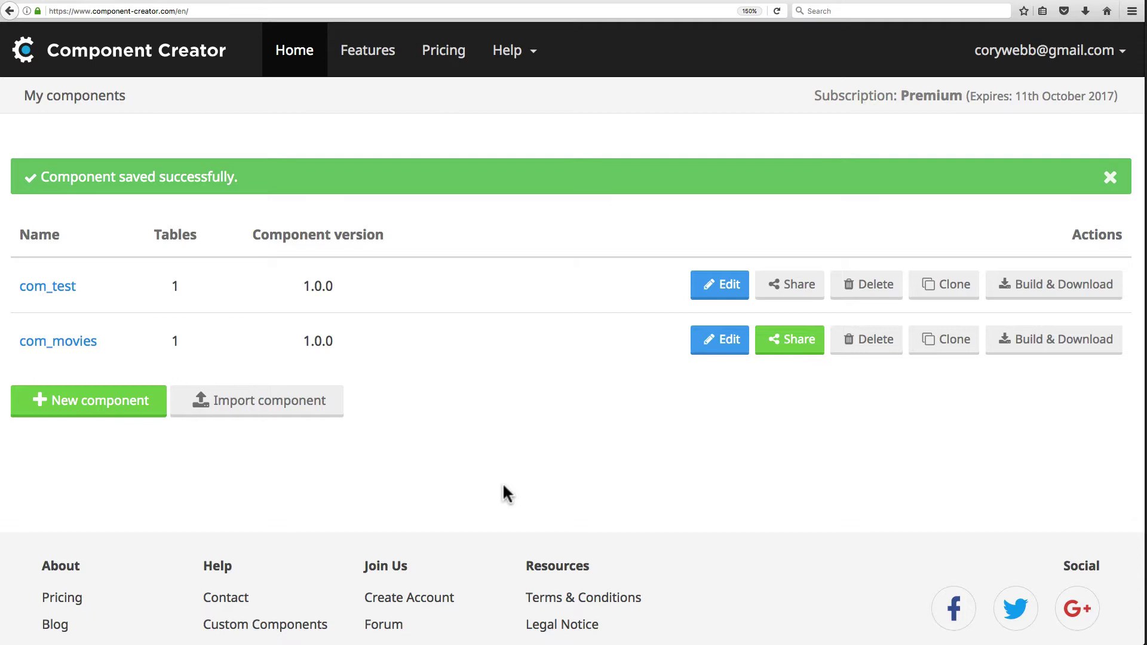
# - Open the com_movies component and start a new table named #__movies_test
pyautogui.click(54, 343)
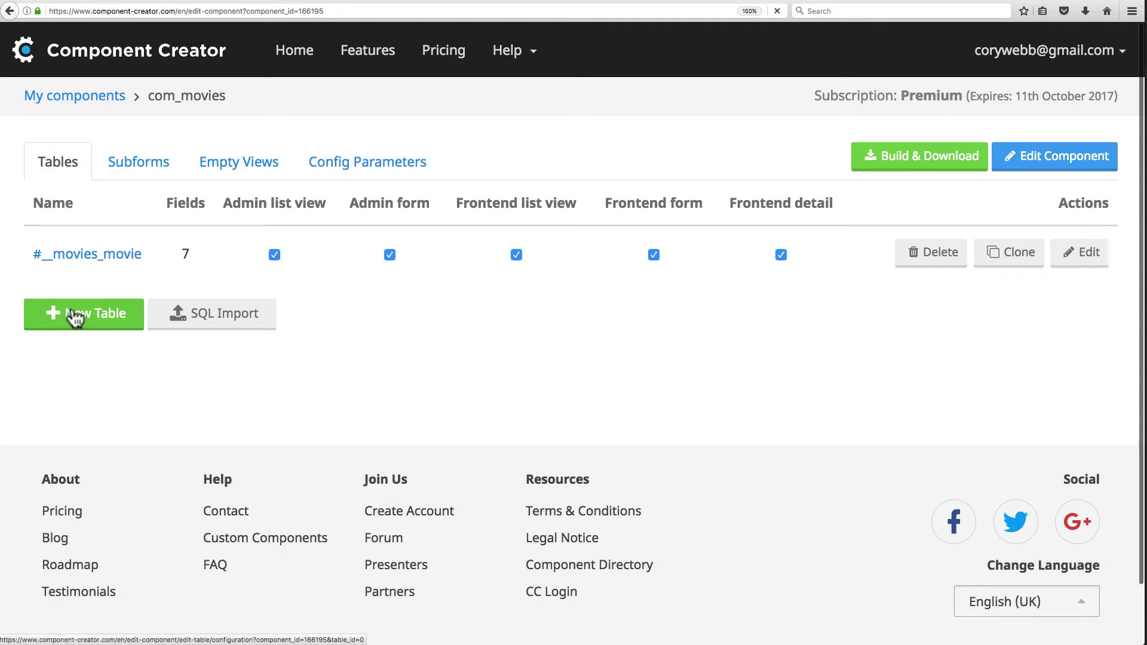
pyautogui.click(75, 318)
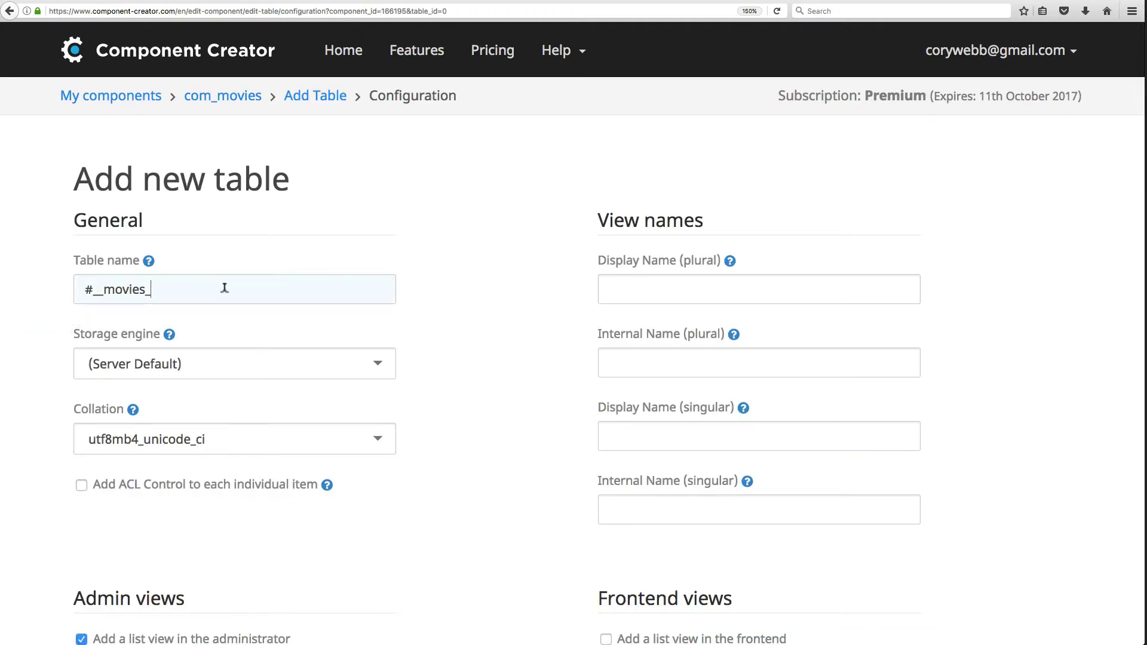
pyautogui.write('test')
pyautogui.click(447, 310)
# - Create the #__movies_test table with administrator list and form views, and review its common fields
pyautogui.scroll(-1, 447, 311)
pyautogui.scroll(-3, 120, 359)
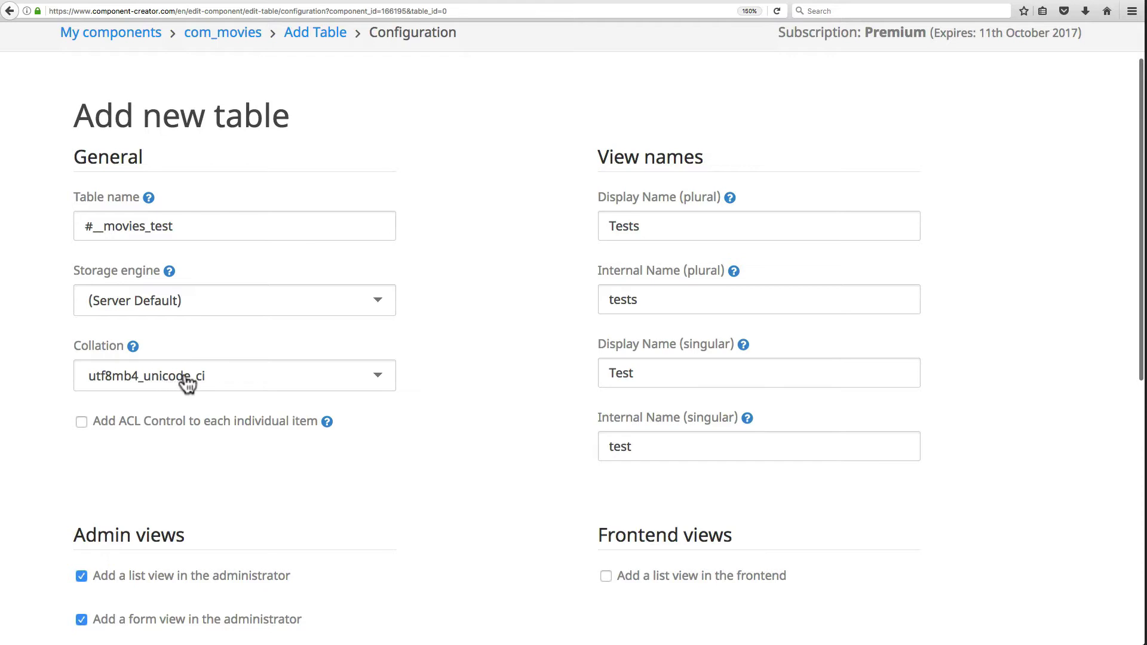
pyautogui.scroll(-2, 538, 236)
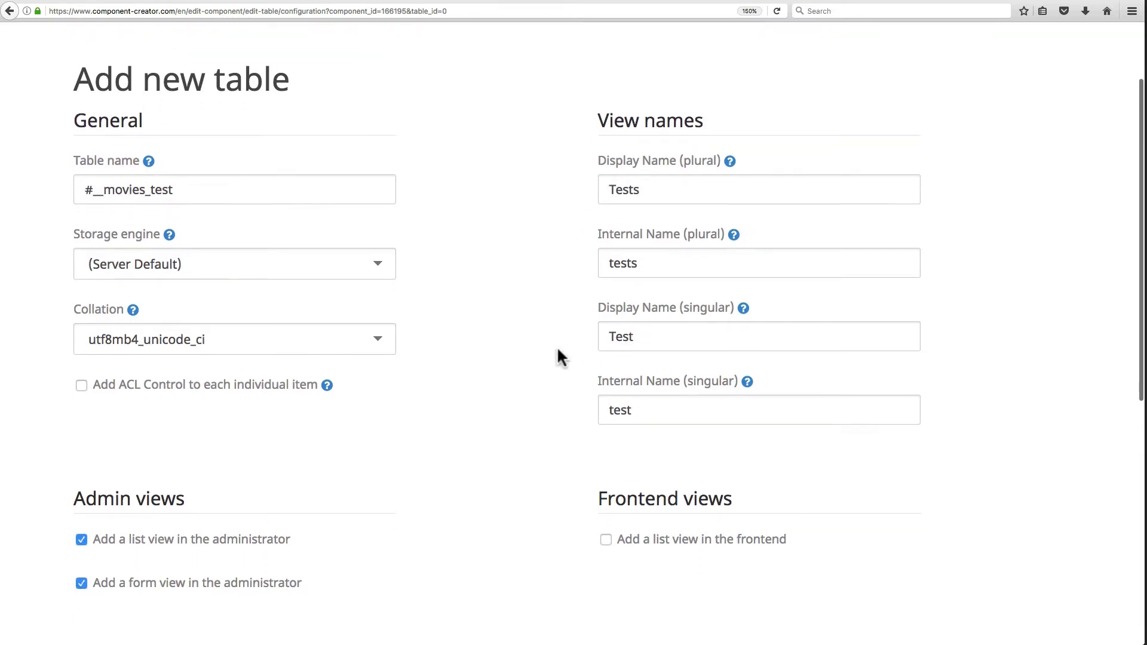
pyautogui.scroll(-5, 550, 357)
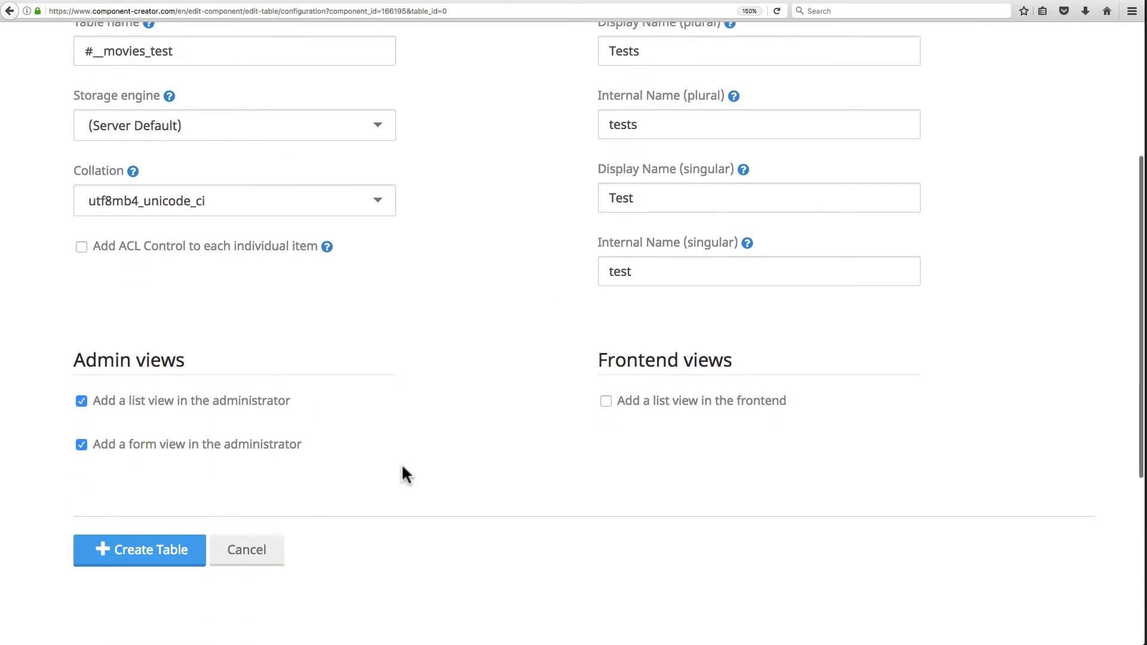
pyautogui.scroll(3, 405, 245)
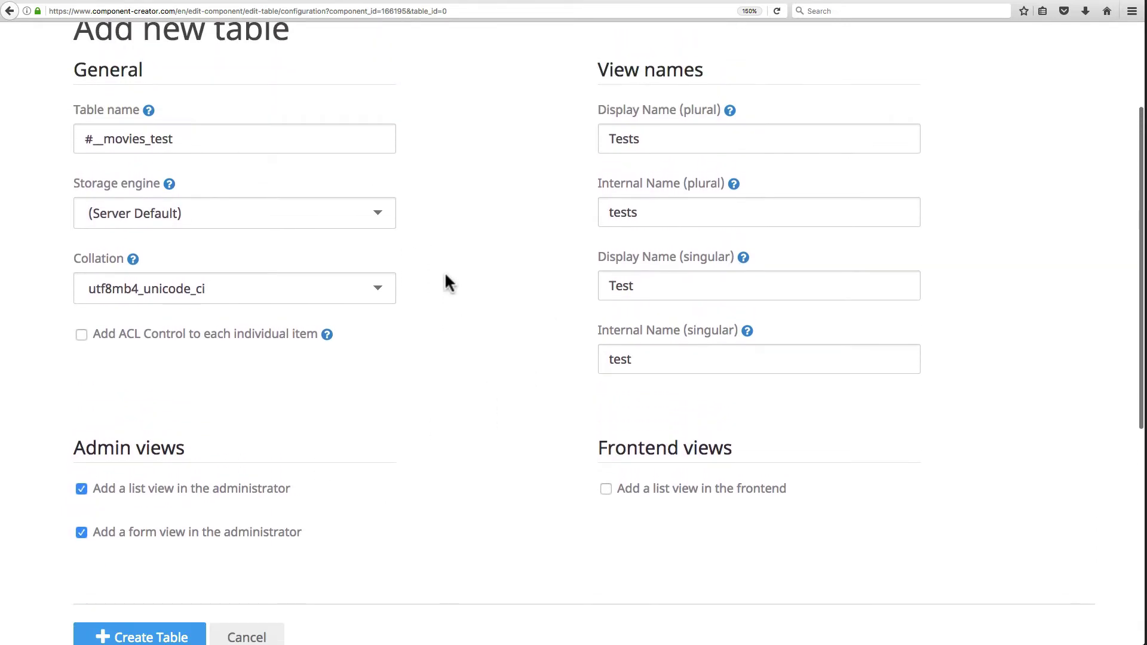
pyautogui.scroll(-3, 443, 278)
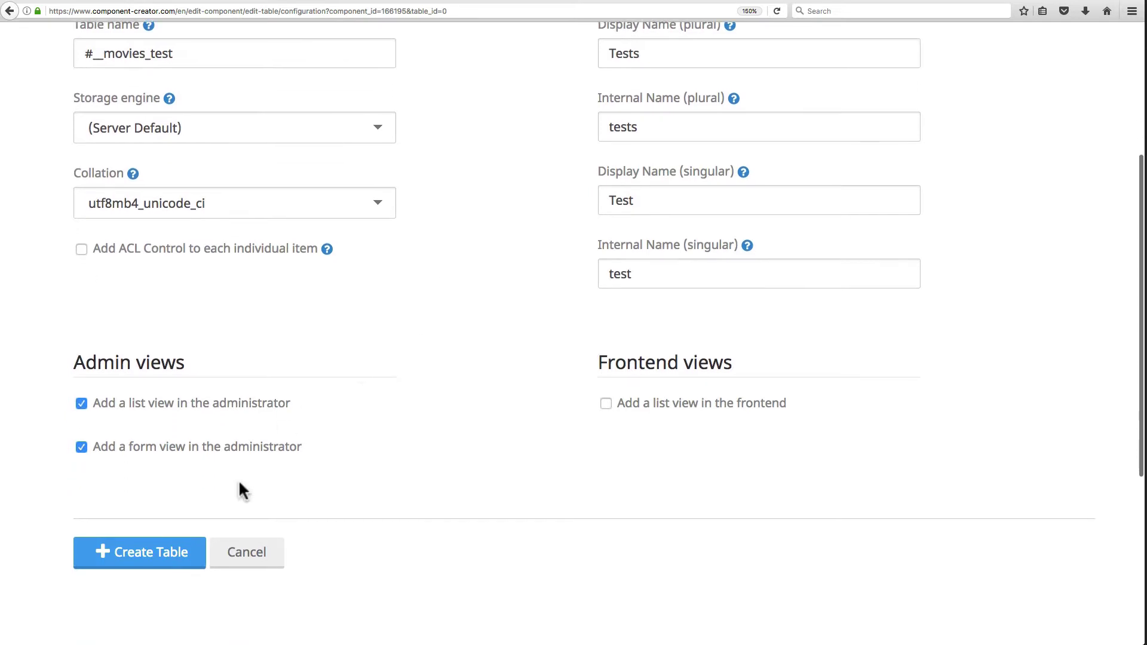
pyautogui.click(153, 550)
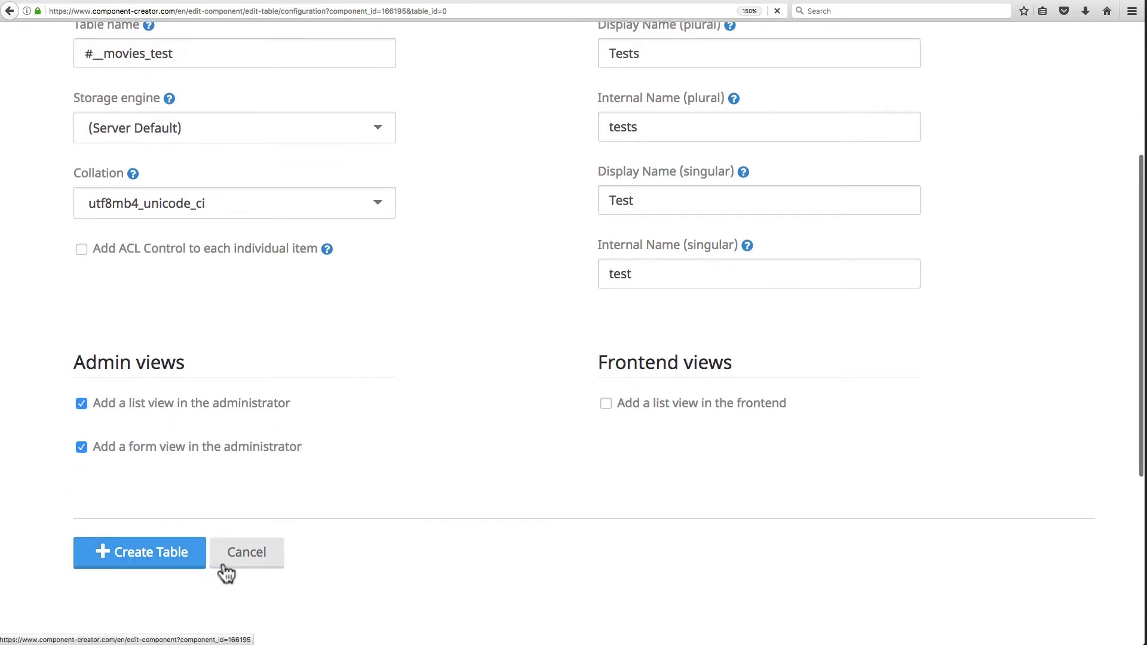
pyautogui.scroll(-3, 191, 327)
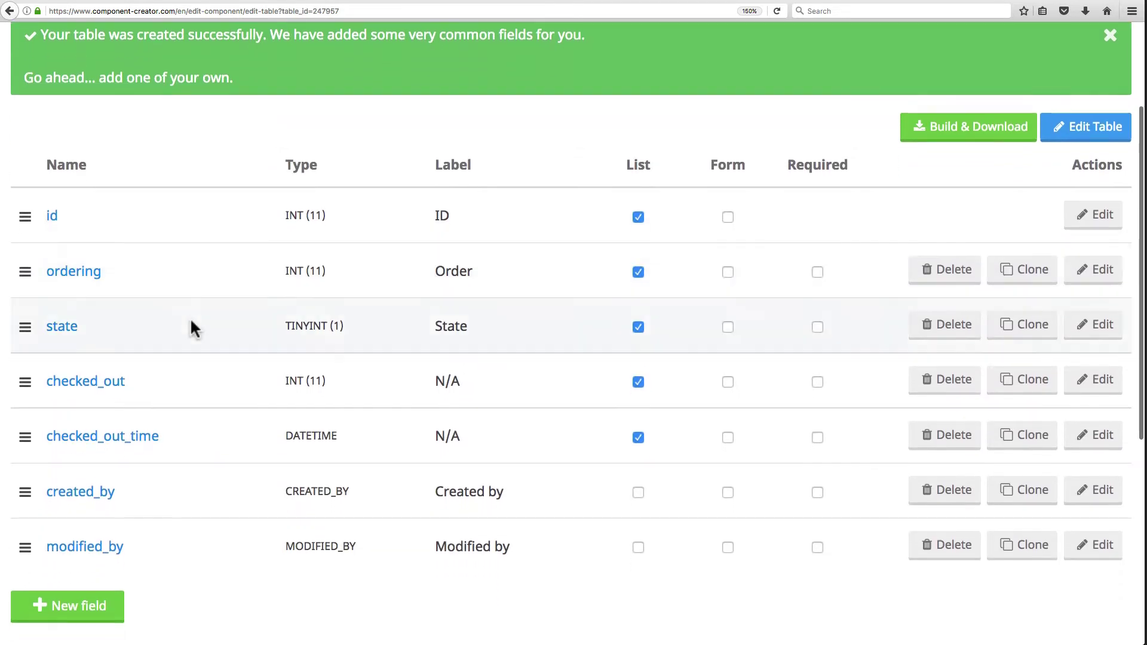
pyautogui.scroll(3, 191, 326)
# - Submit an SQL import into com_movies: CREATE TABLE #__test_sql ( id INT AUTO_INCREMENT , title VARCHAR(255), text TEXT , created DATETIME );
pyautogui.click(188, 98)
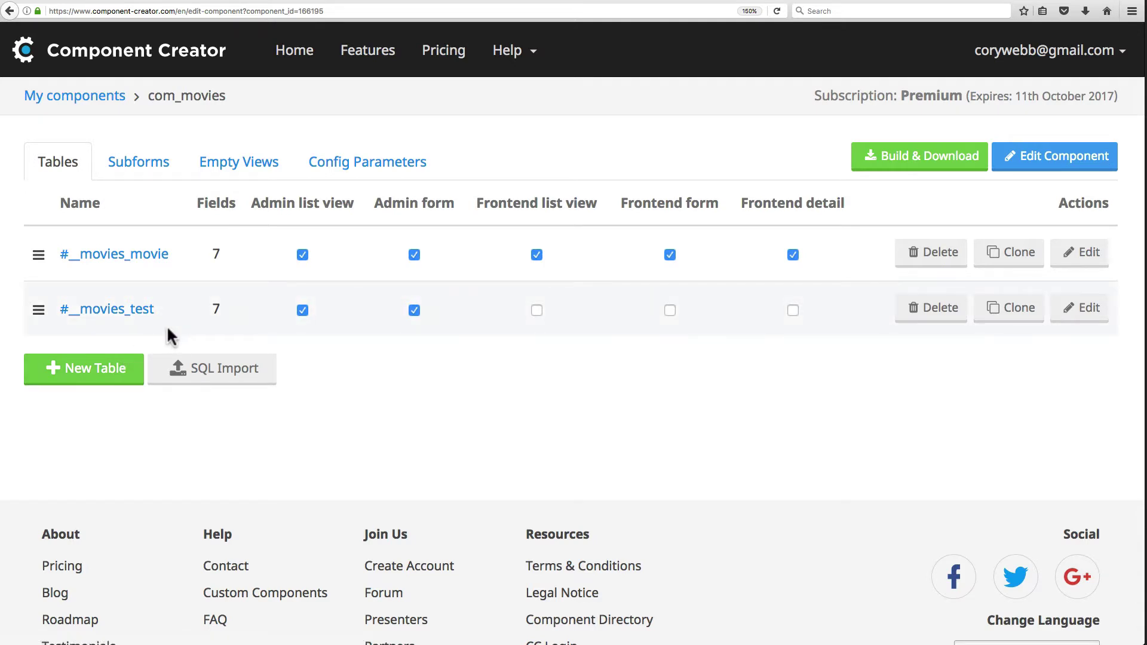
pyautogui.click(212, 370)
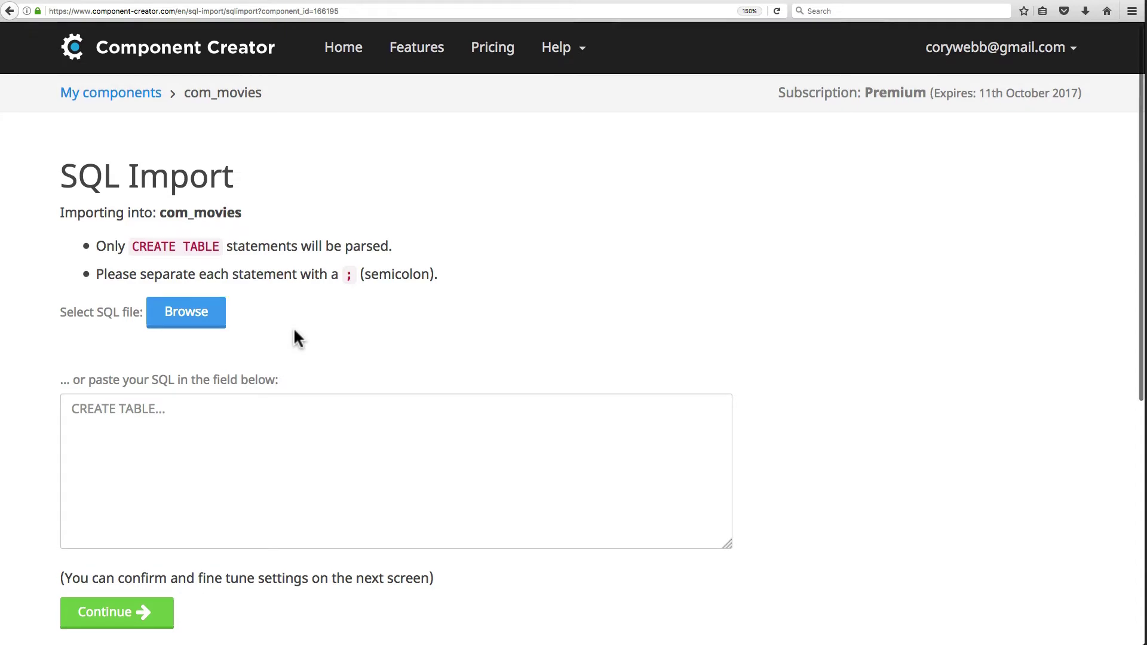
pyautogui.scroll(-3, 293, 334)
pyautogui.click(137, 381)
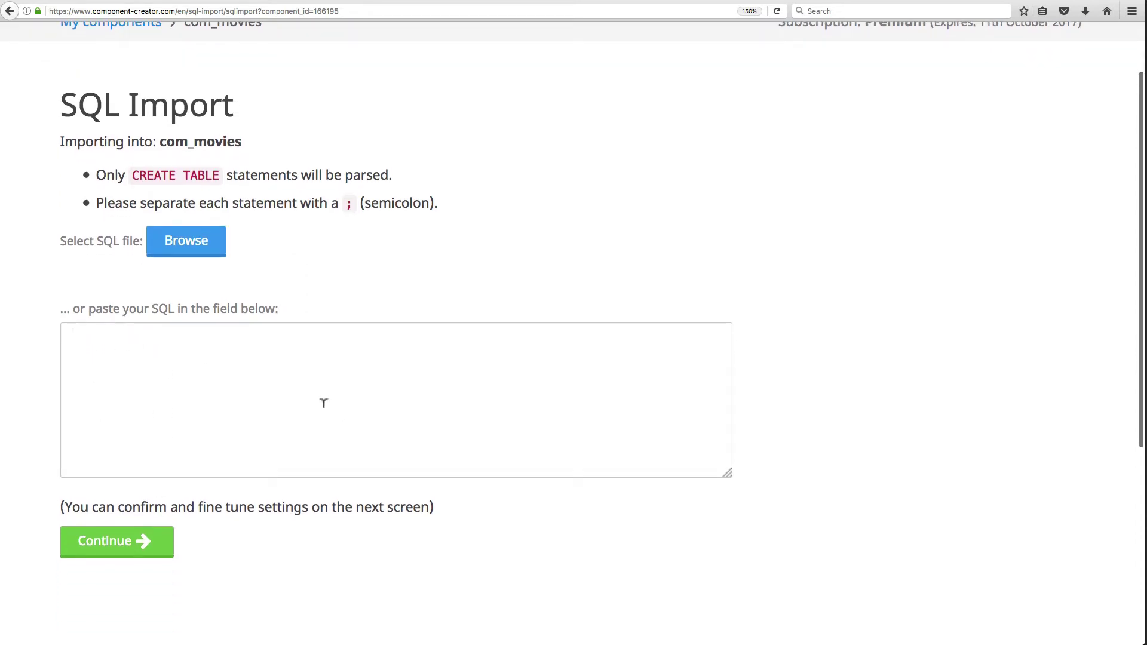
pyautogui.press('super+Tab')
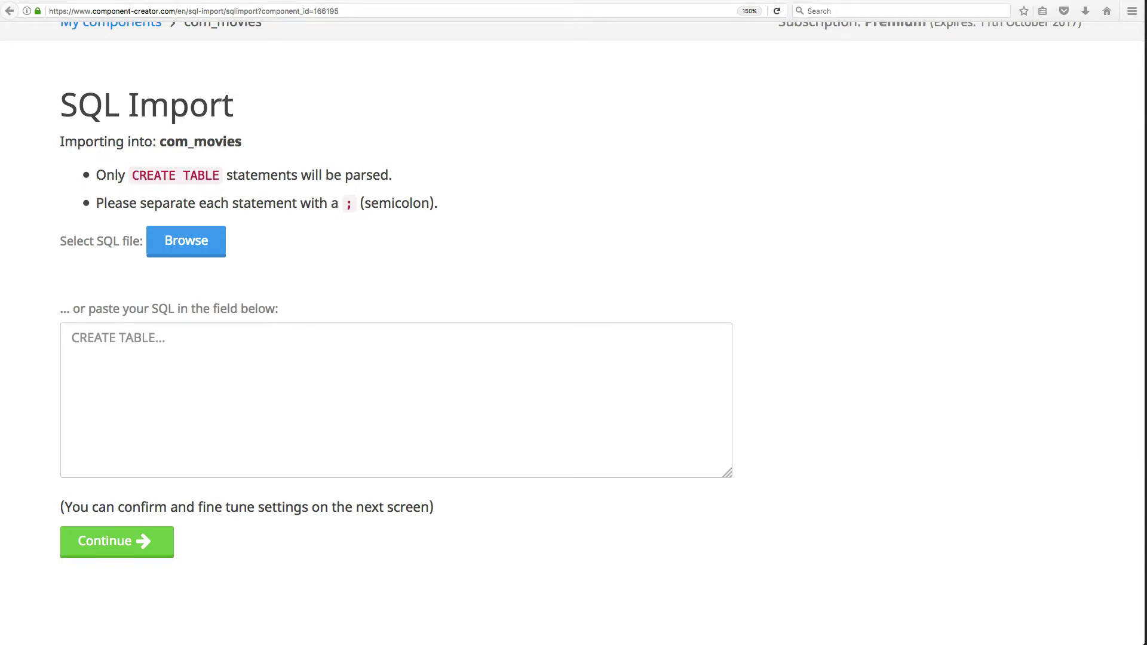
pyautogui.press('super+Tab')
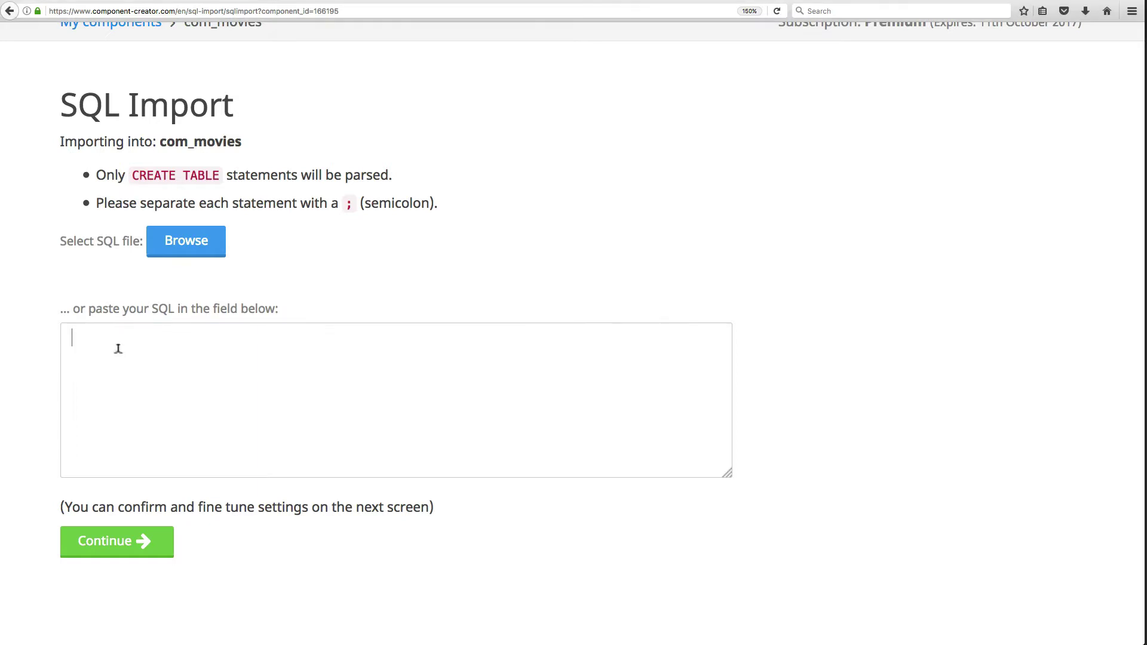
pyautogui.write('CREATE TABLE #__test_sql ( id INT AUTO_INCREMENT , title VARCHAR(255), text TEXT , created DATETIME );')
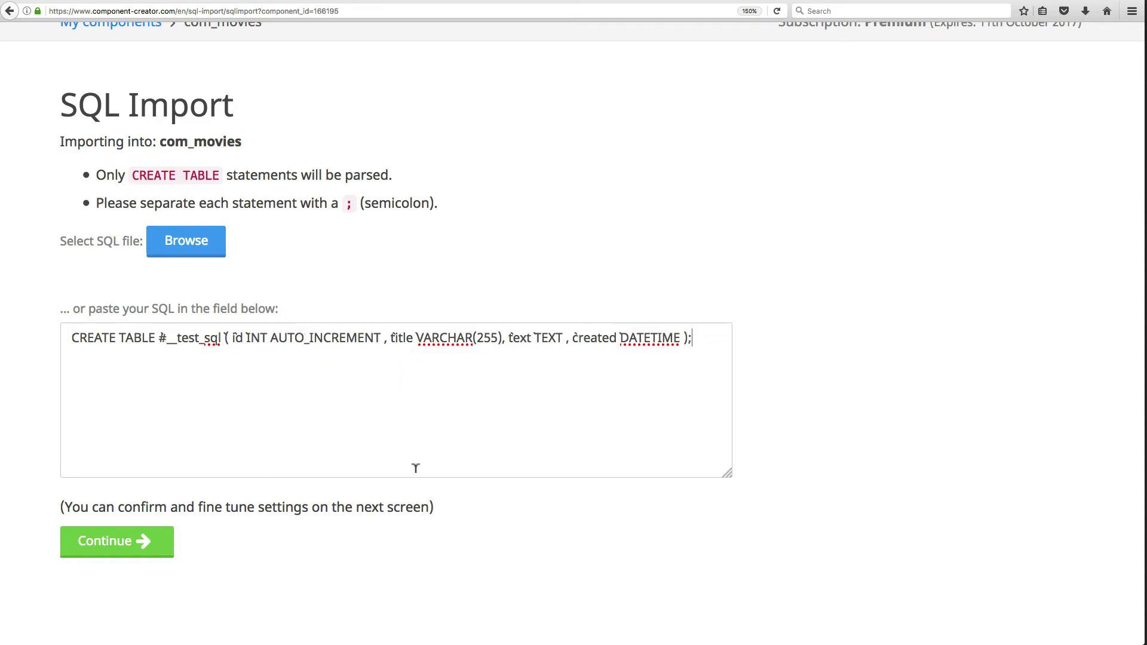
pyautogui.click(116, 542)
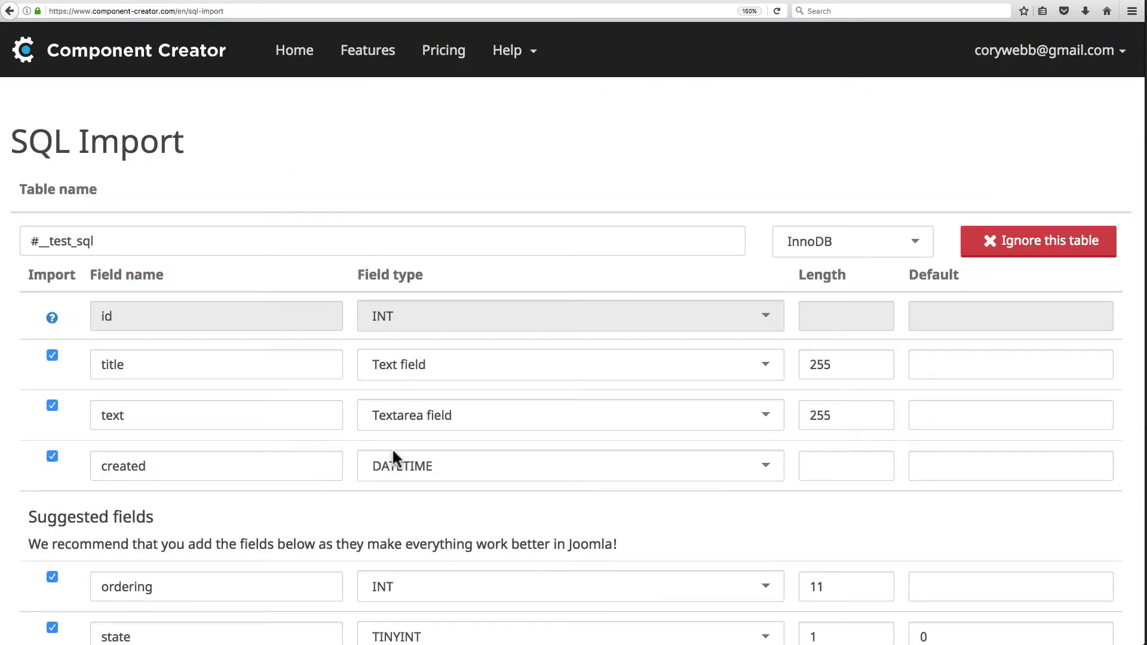
# - Rename the imported table to #__test_sqlx and keep InnoDB as its storage engine
pyautogui.scroll(-2, 500, 383)
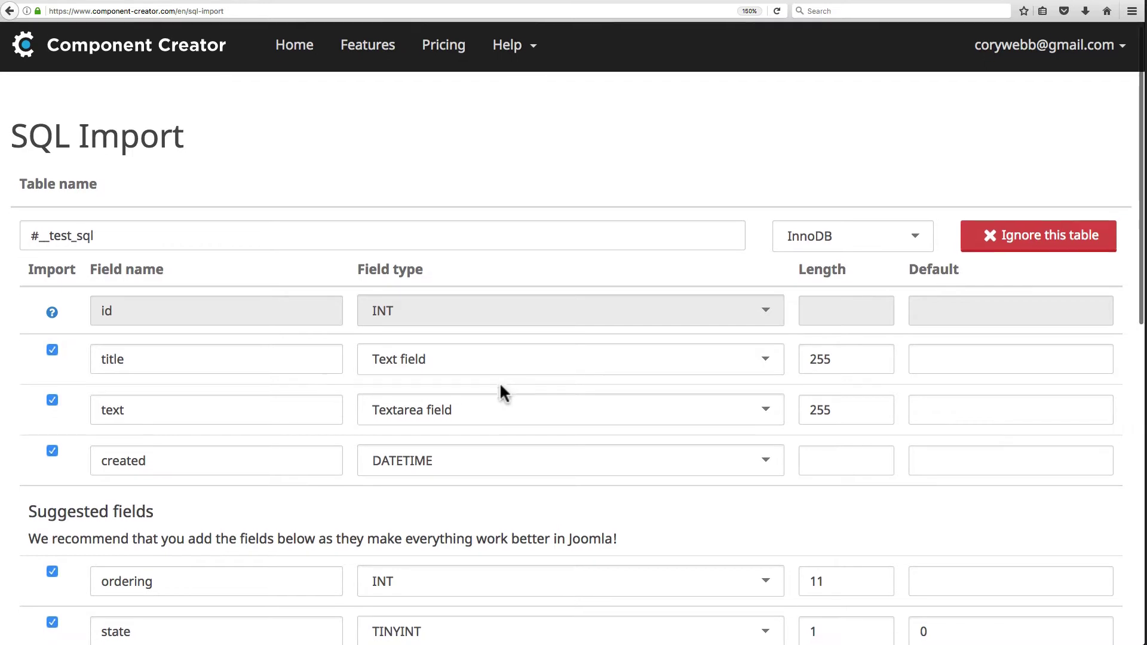
pyautogui.click(127, 194)
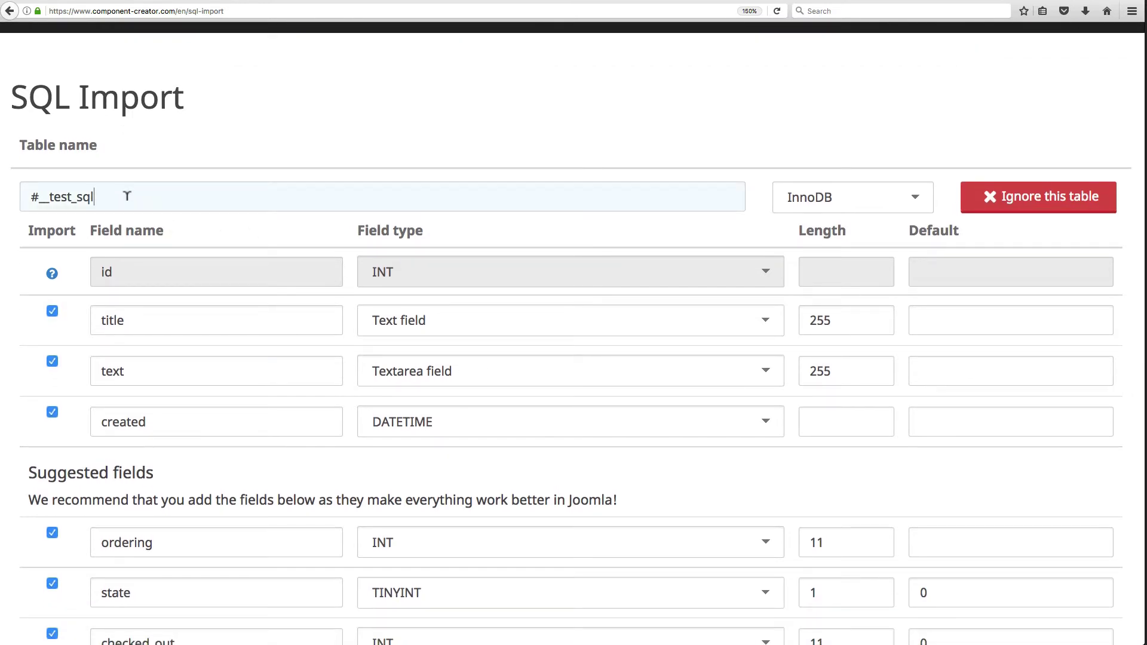
pyautogui.write('x')
pyautogui.click(845, 202)
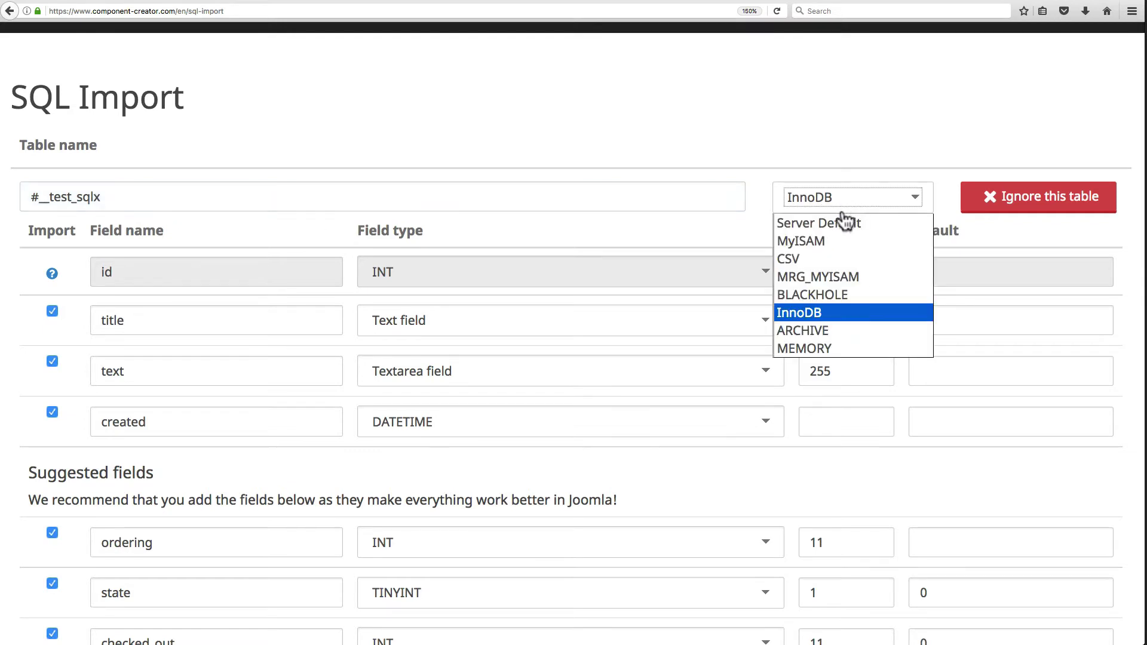
pyautogui.click(762, 154)
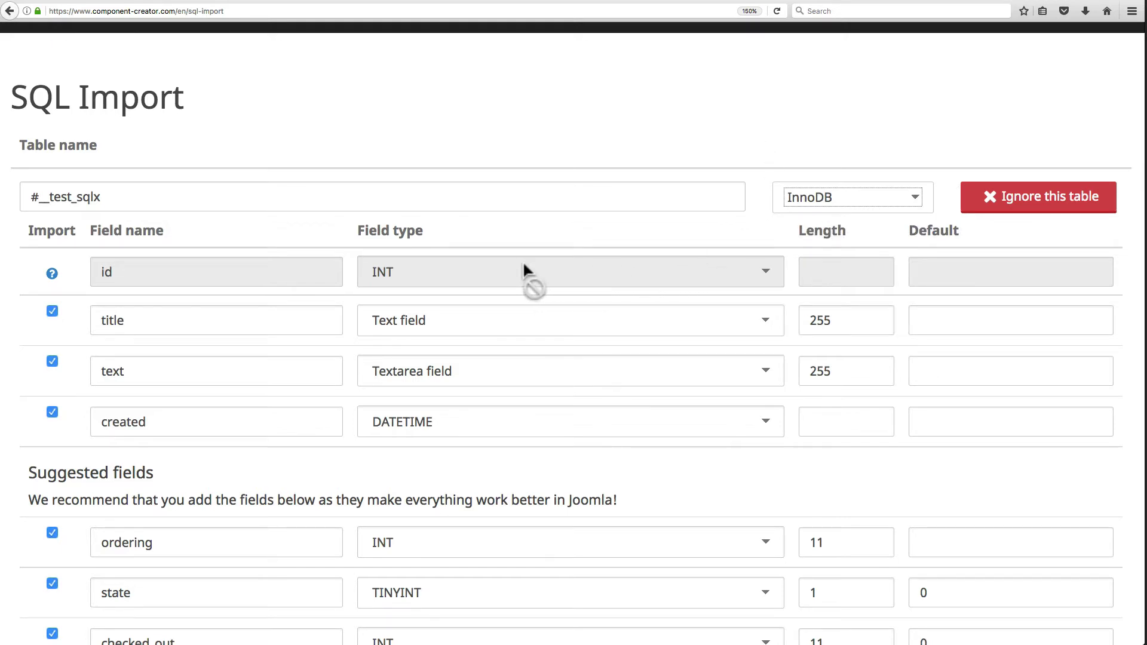
# - Examine the field types available for the title field, keeping it as a Text field
pyautogui.scroll(-3, 101, 245)
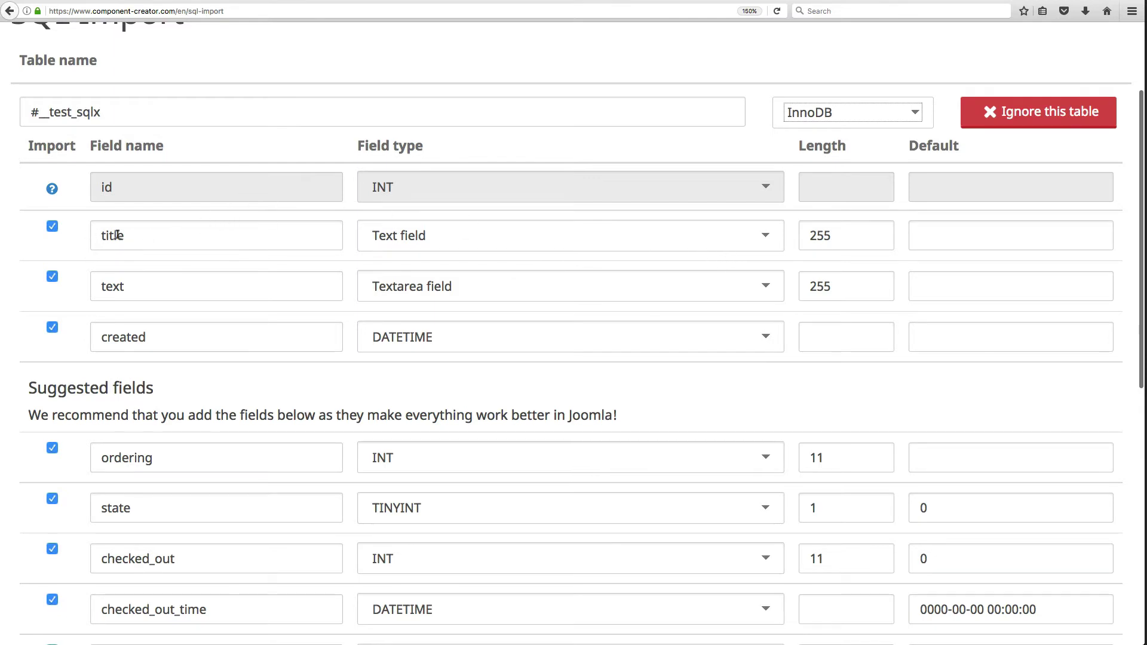
pyautogui.click(512, 240)
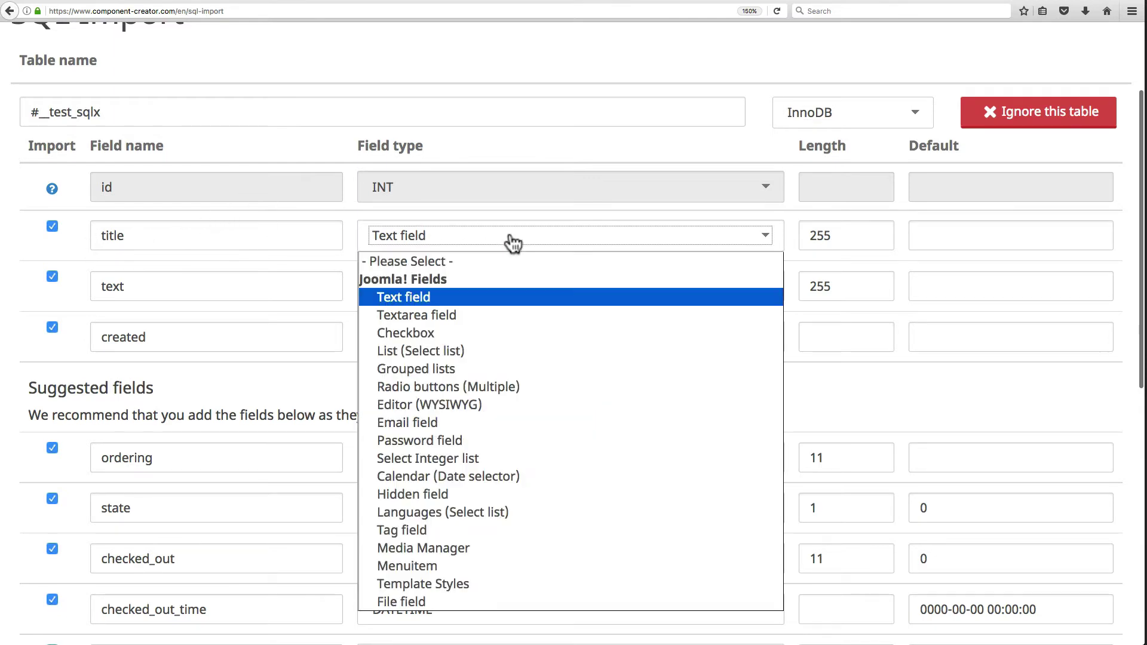
pyautogui.scroll(-5, 543, 427)
pyautogui.scroll(5, 546, 419)
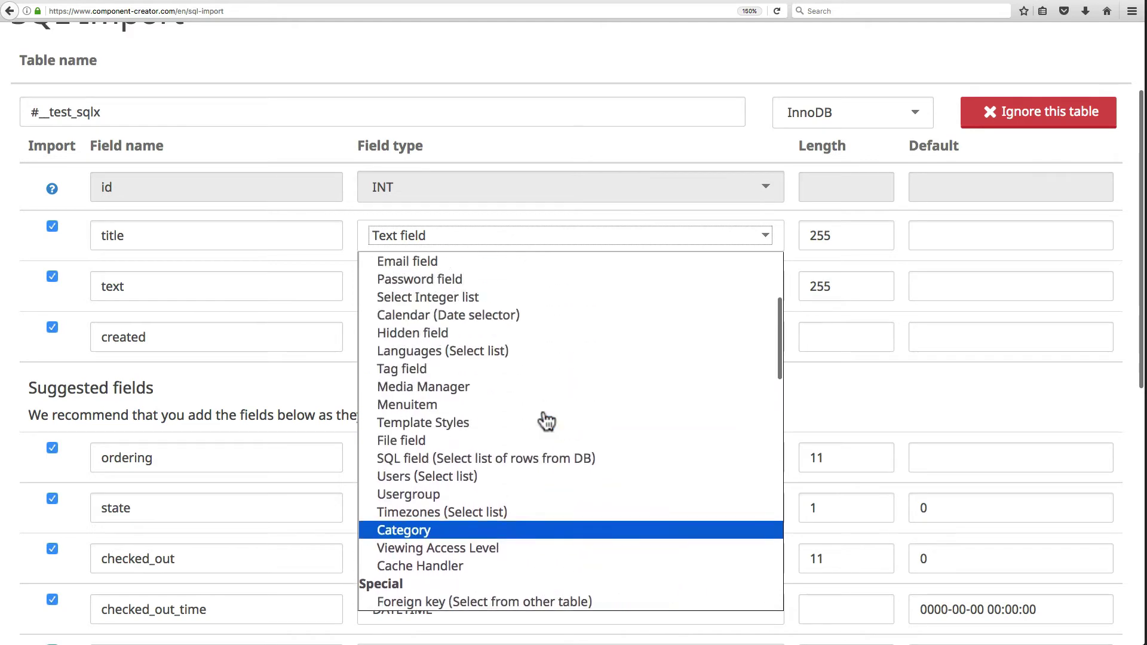
pyautogui.scroll(-10, 546, 421)
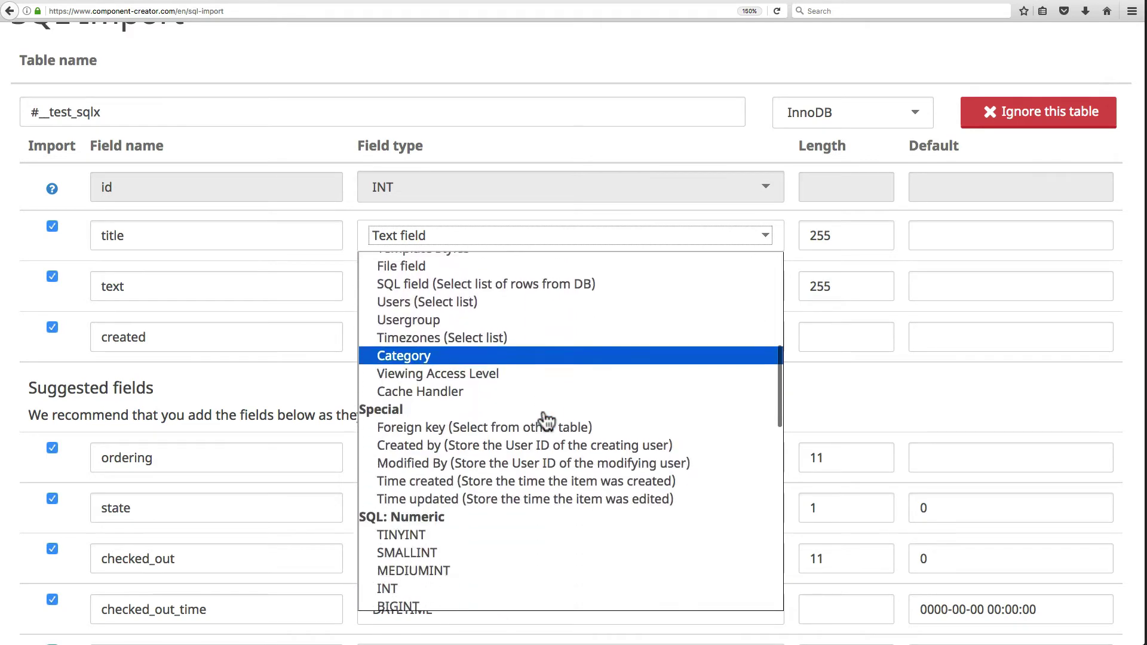
pyautogui.scroll(-8, 546, 421)
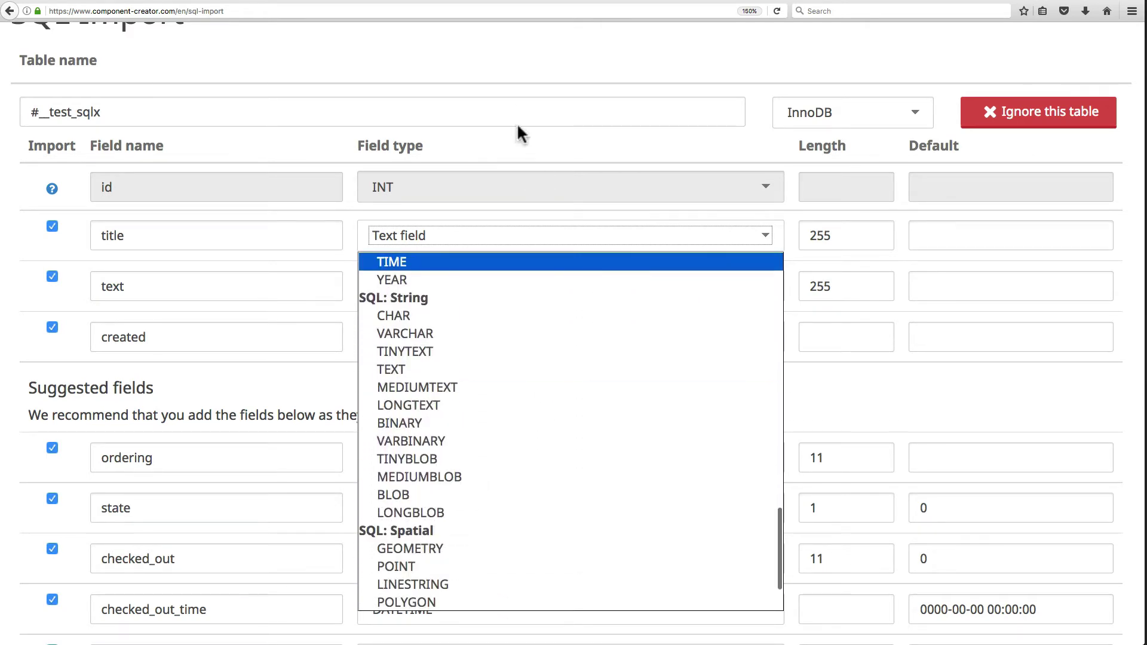
pyautogui.click(507, 62)
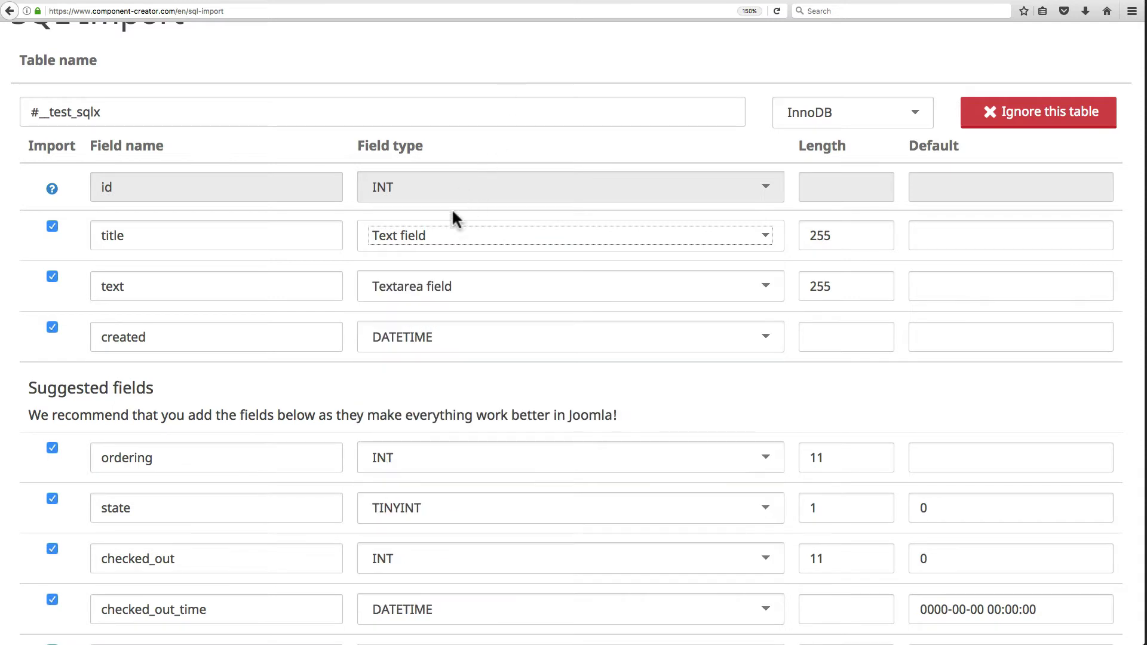
# - Change the text field's type to Editor (WYSIWYG) and clear its length
pyautogui.click(725, 291)
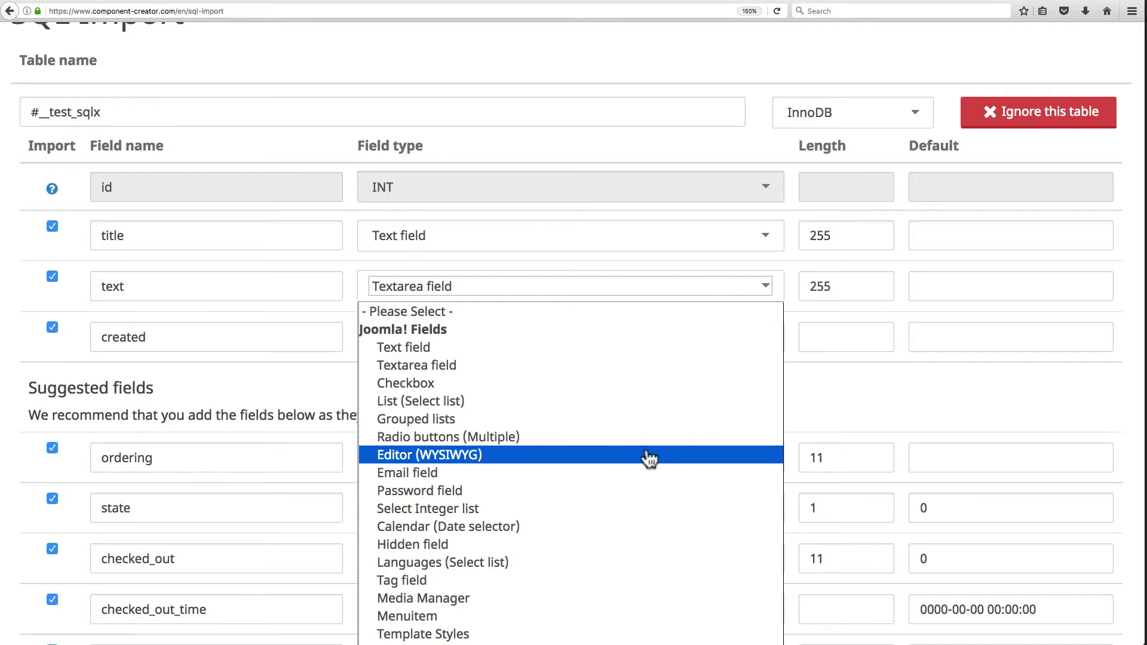
pyautogui.click(649, 459)
pyautogui.doubleClick(835, 286)
pyautogui.press('BackSpace')
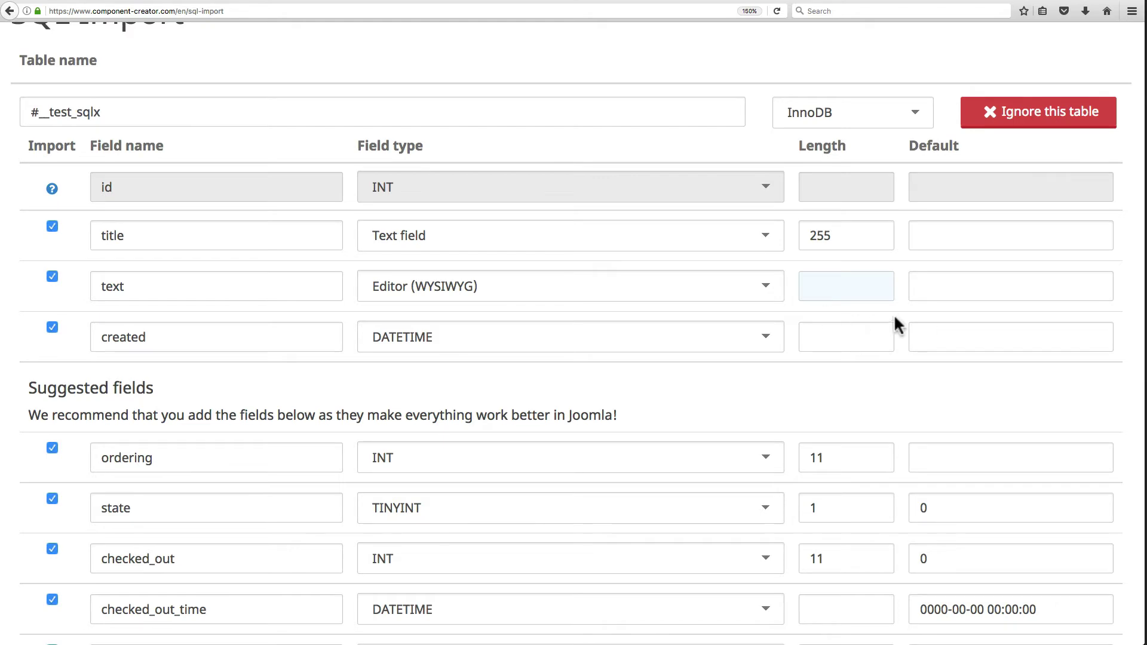
pyautogui.click(863, 381)
# - Set the created field's type to Time created (Store the time the item was created)
pyautogui.click(465, 343)
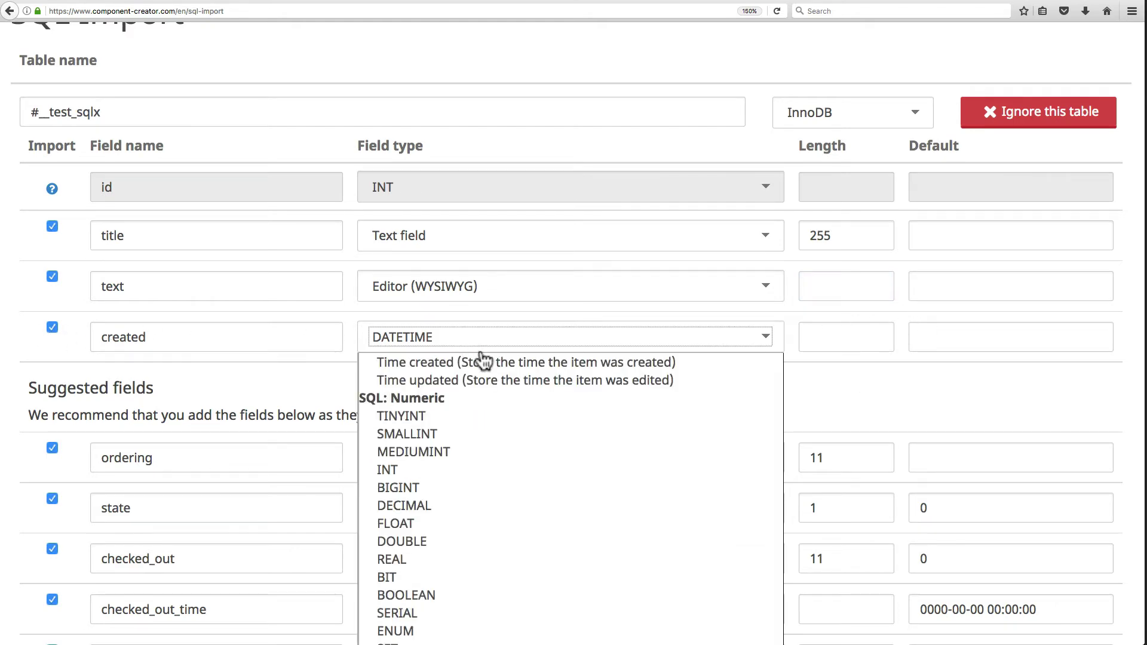
pyautogui.scroll(5, 517, 423)
pyautogui.scroll(1, 518, 422)
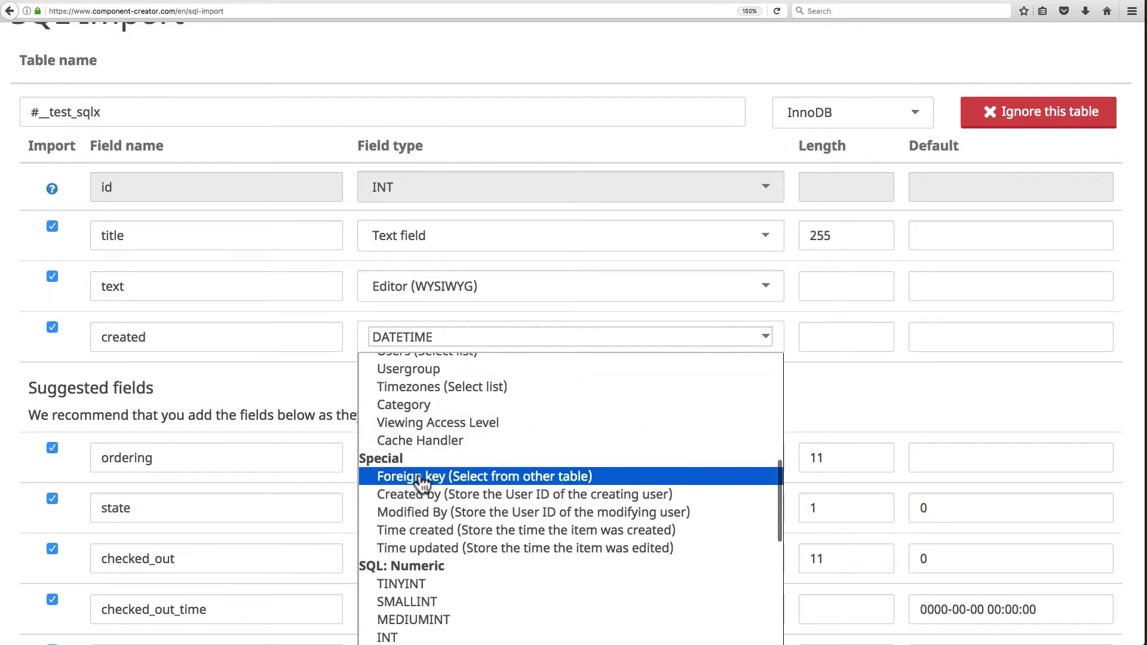
pyautogui.click(420, 530)
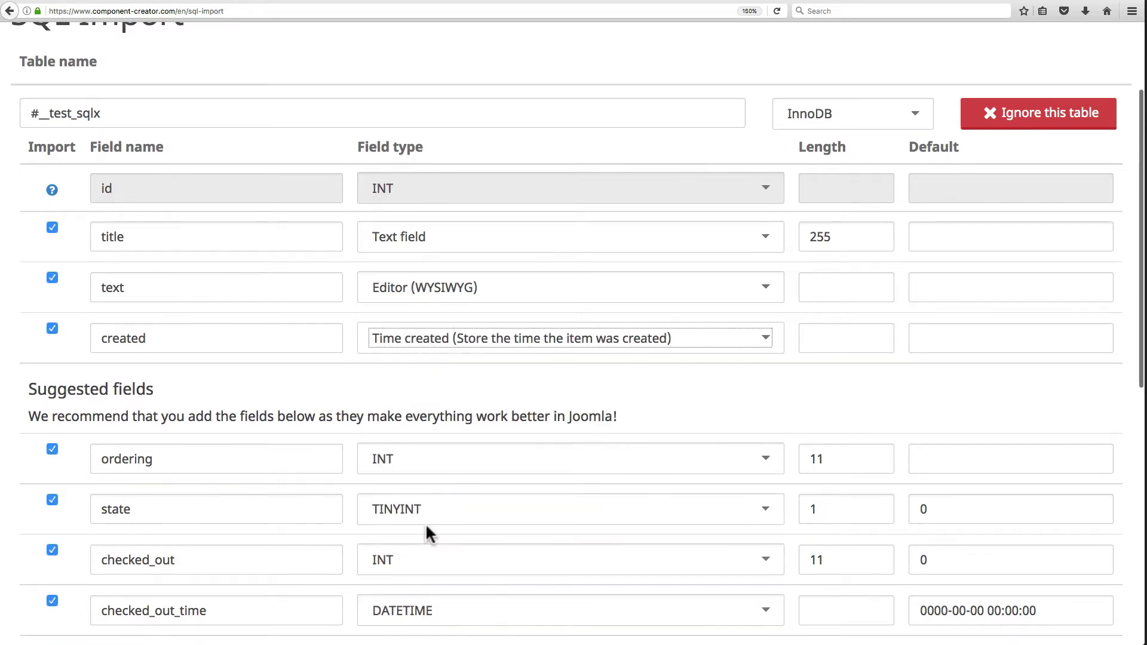
# - Review the suggested fields and exclude the ordering field from the import
pyautogui.scroll(1, 447, 381)
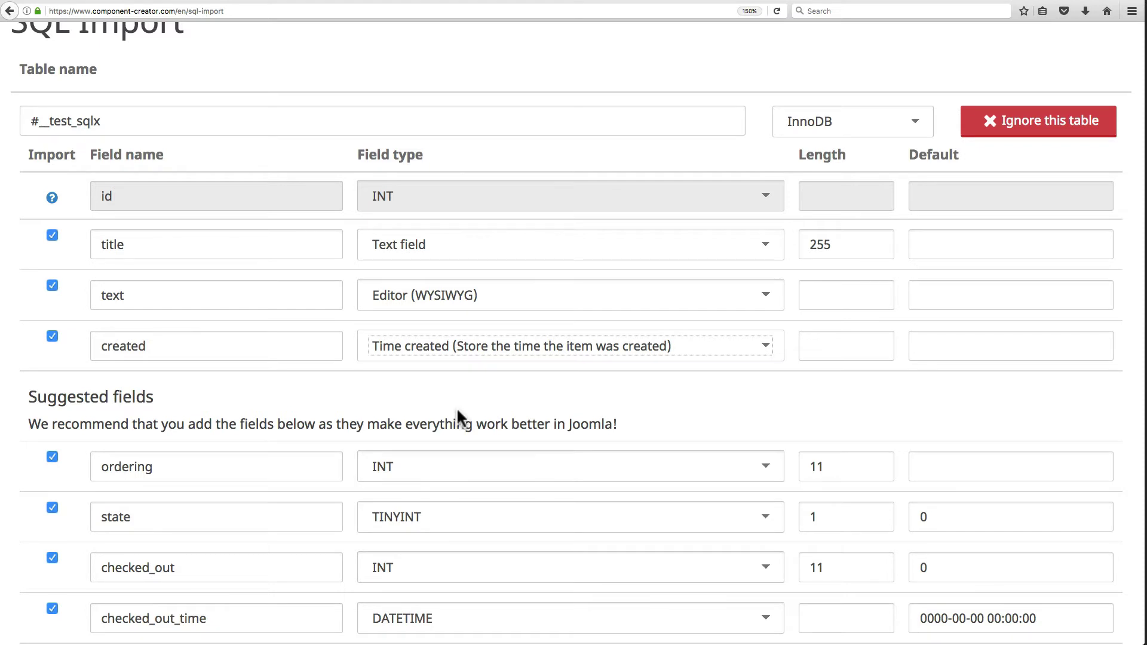
pyautogui.scroll(-5, 456, 407)
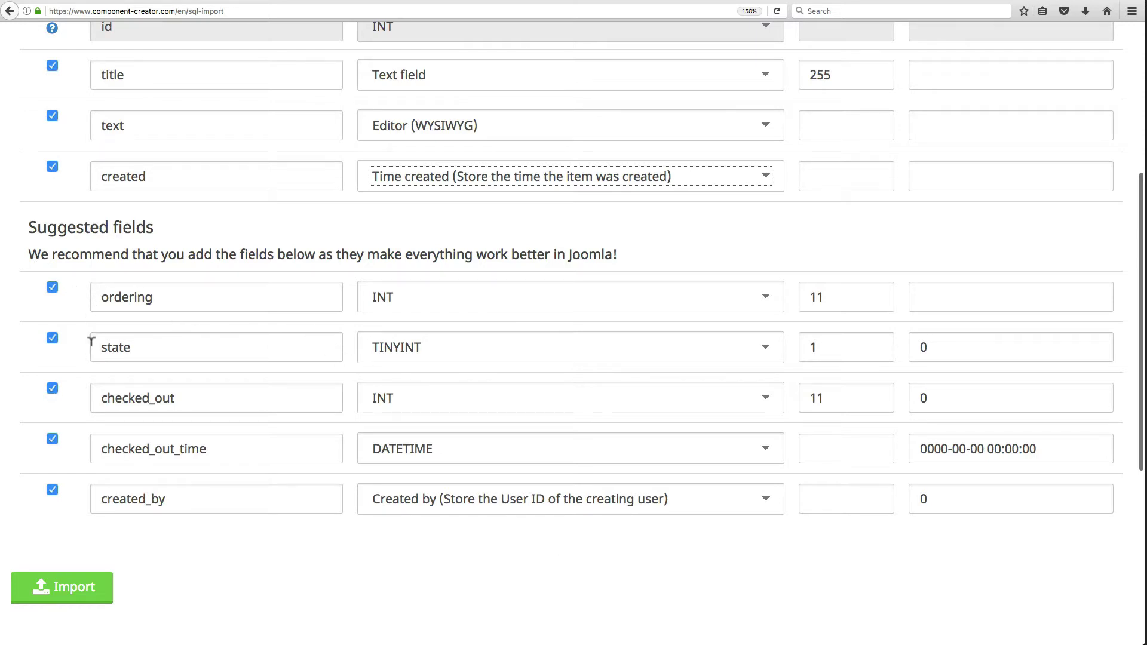
pyautogui.scroll(1, 91, 341)
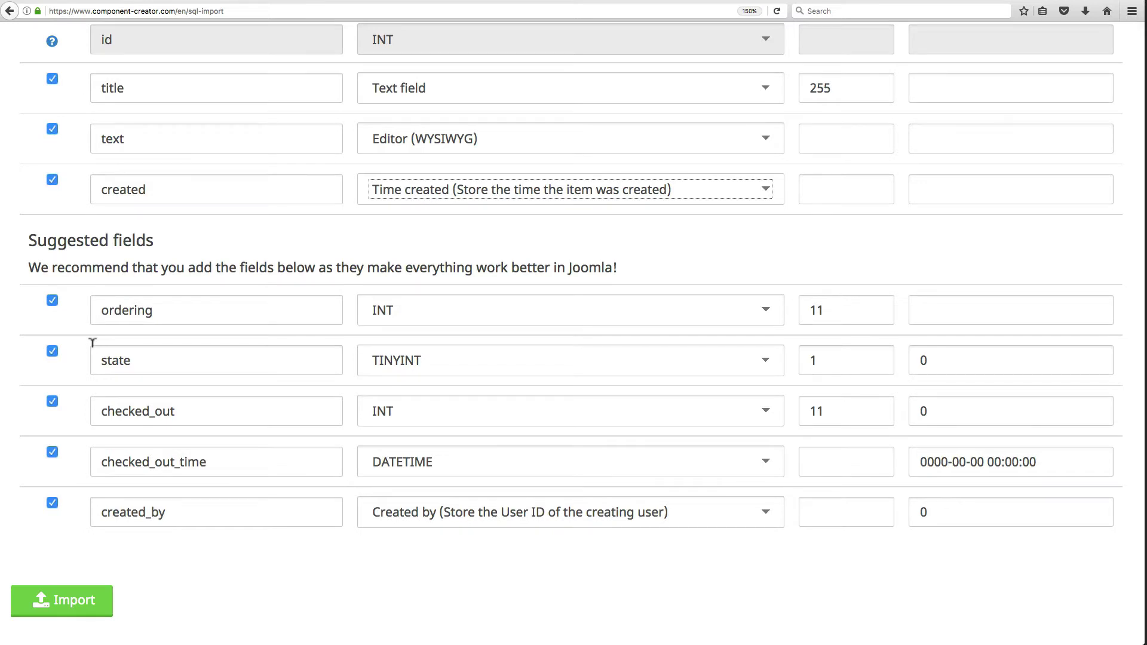
pyautogui.click(52, 301)
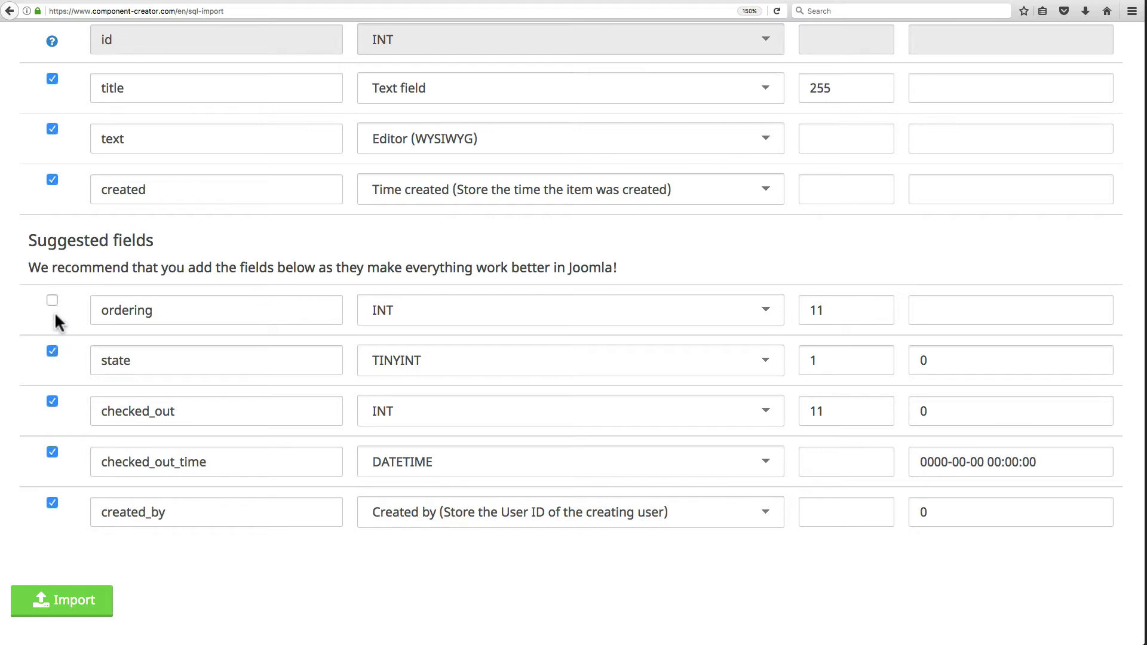
# - Exclude the state field from the import and check the field types offered for created_by, keeping its current type
pyautogui.click(52, 352)
pyautogui.click(472, 522)
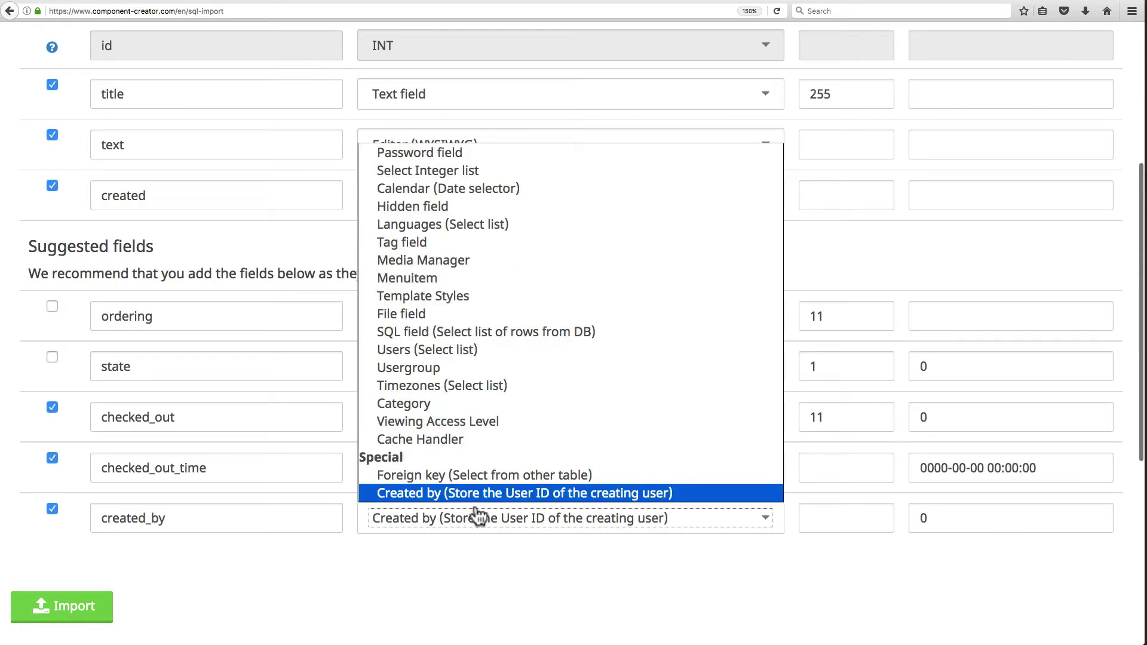
pyautogui.scroll(-2, 475, 460)
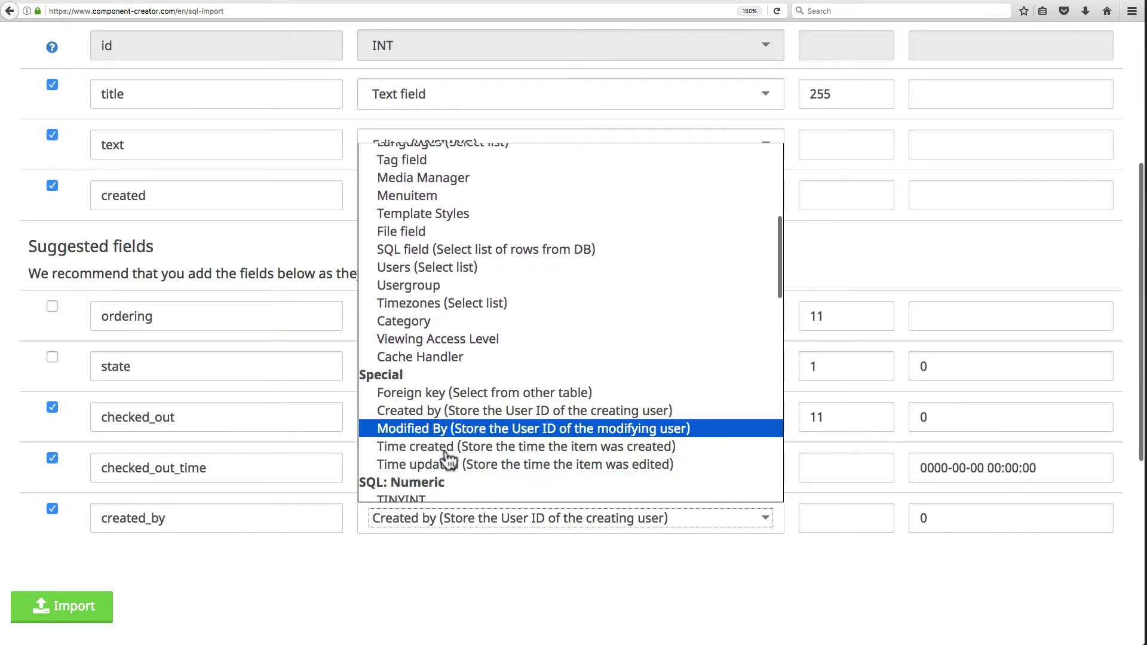
pyautogui.click(447, 555)
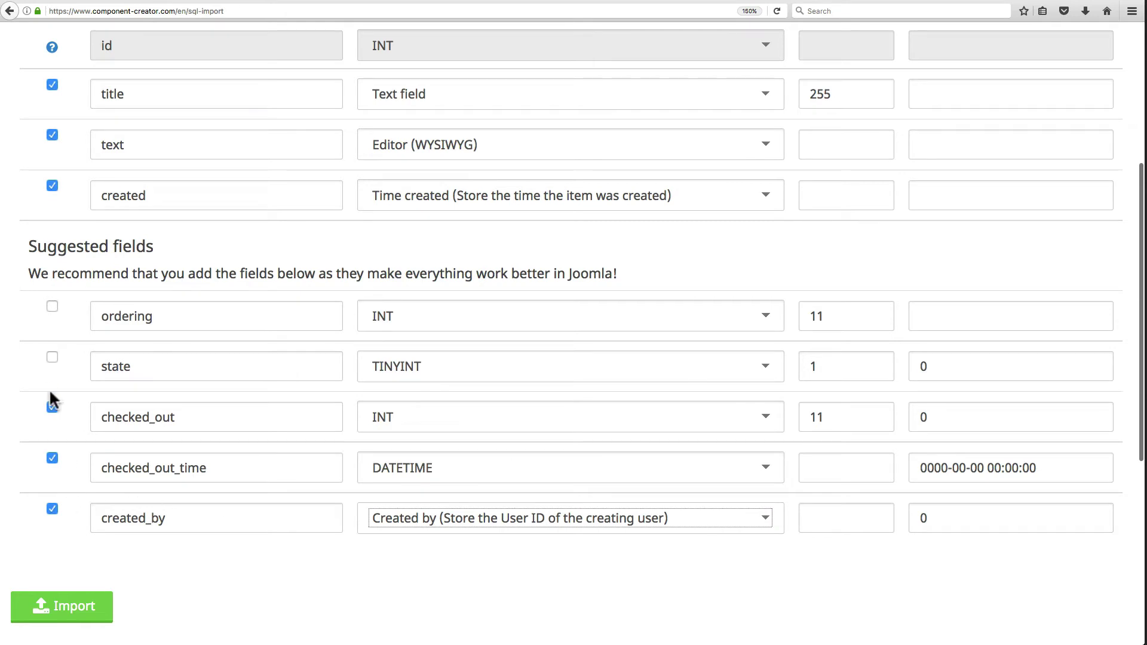
# - Include the suggested state and ordering fields in the import again and import the table
pyautogui.scroll(1, 270, 550)
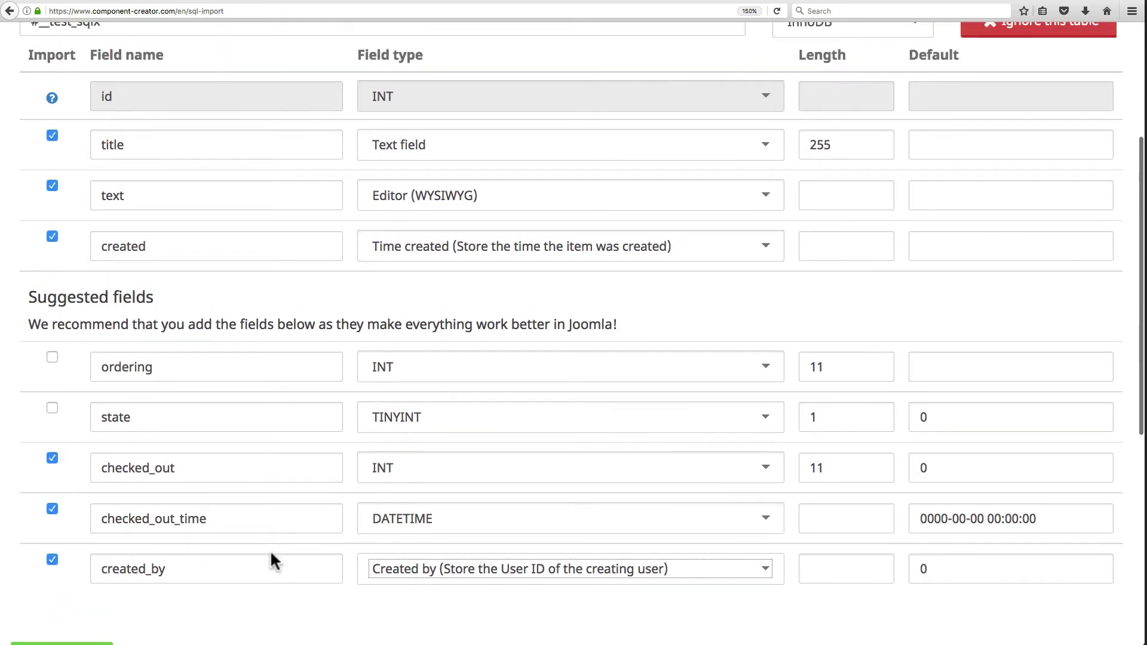
pyautogui.scroll(-2, 270, 549)
pyautogui.click(52, 333)
pyautogui.click(52, 283)
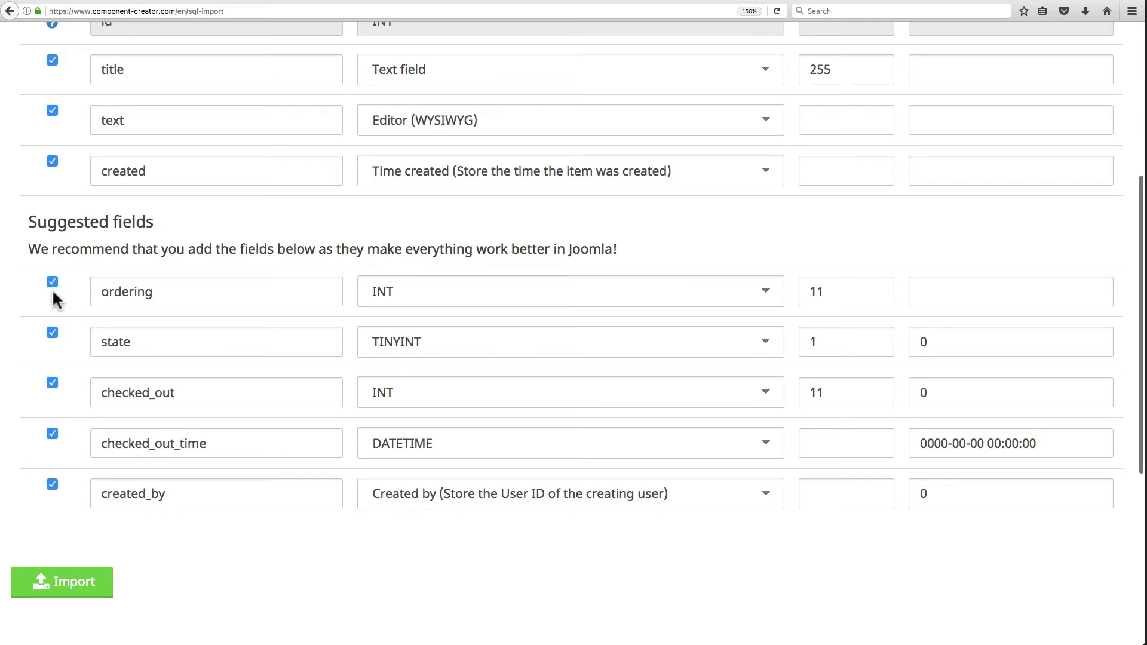
pyautogui.click(78, 587)
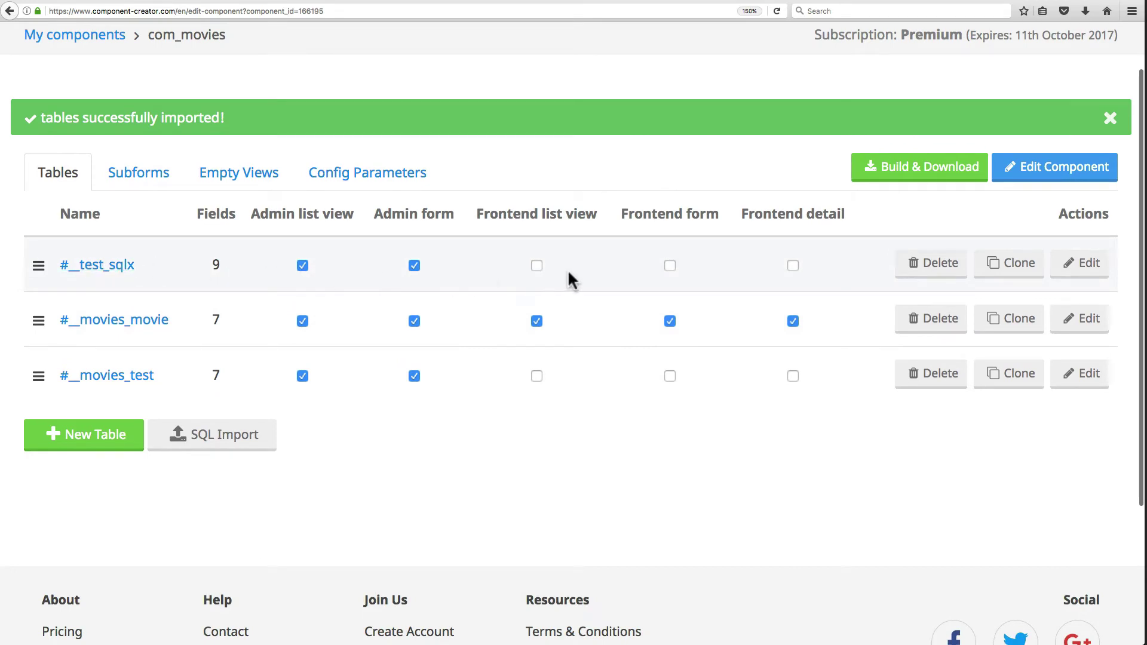
# - Enable the frontend list, form and detail views for #__test_sqlx, and delete the #__test_sqlx and #__movies_test tables
pyautogui.click(537, 265)
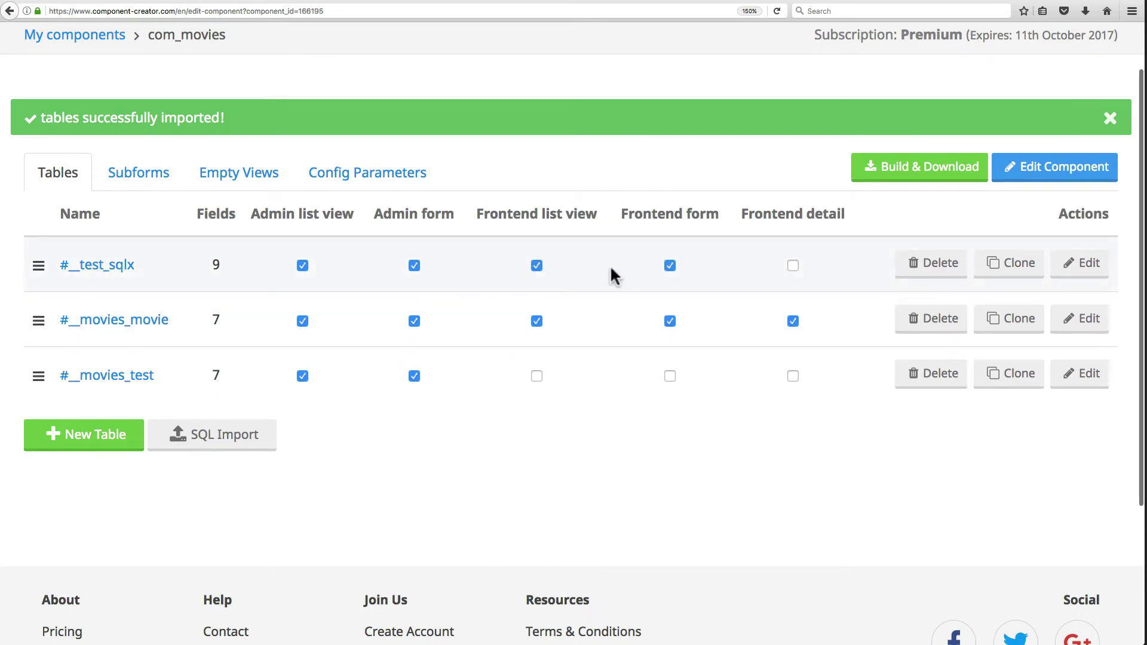
pyautogui.click(793, 267)
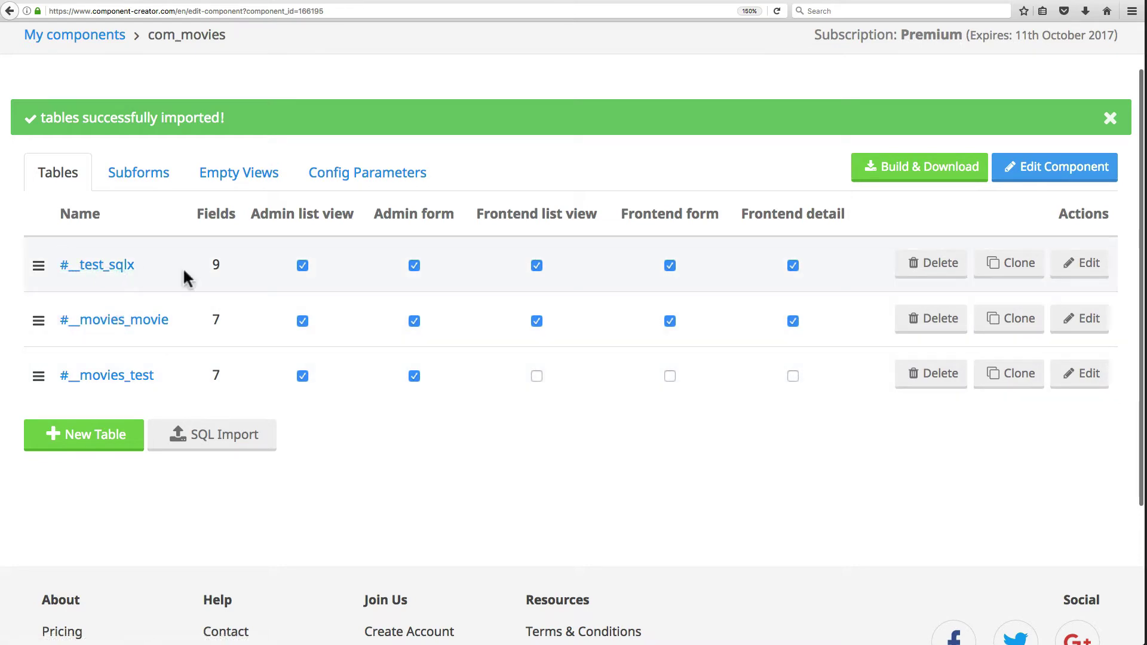
pyautogui.click(913, 264)
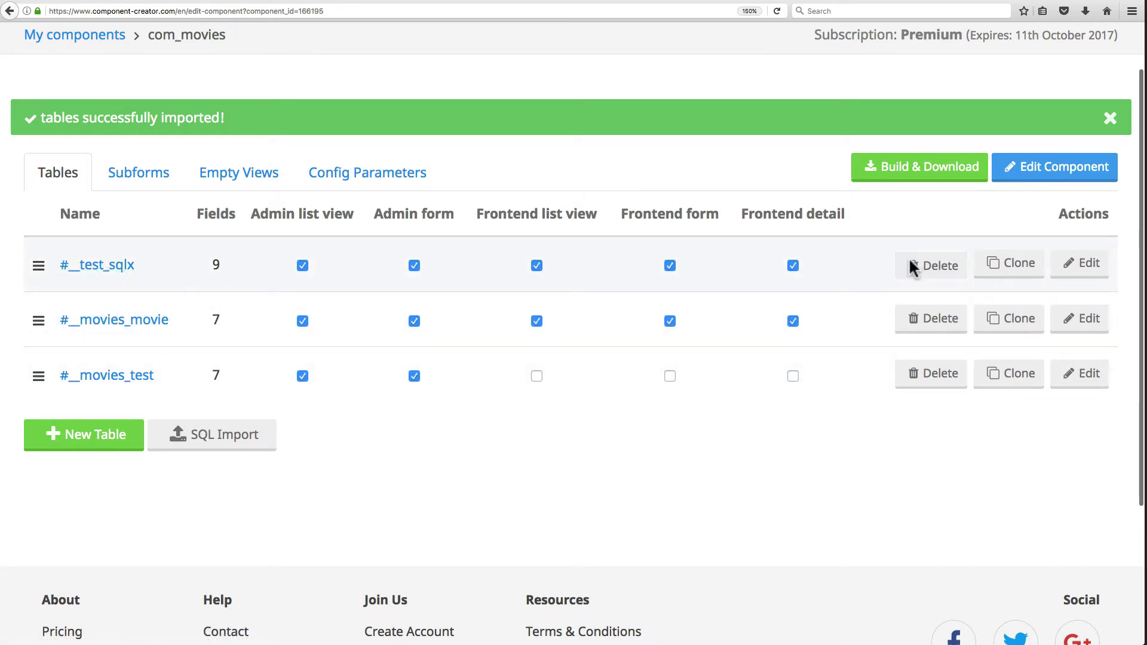
pyautogui.click(776, 187)
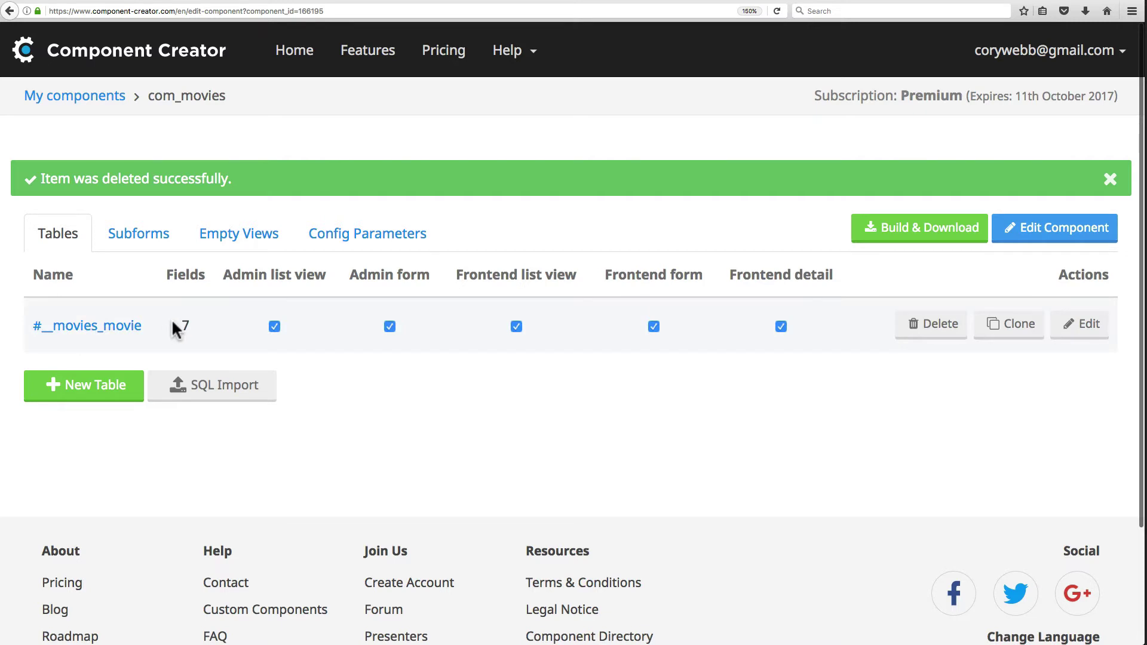
# - Open the configuration of the #__movies_movie table and review its general settings, admin views and frontend views
pyautogui.click(1083, 329)
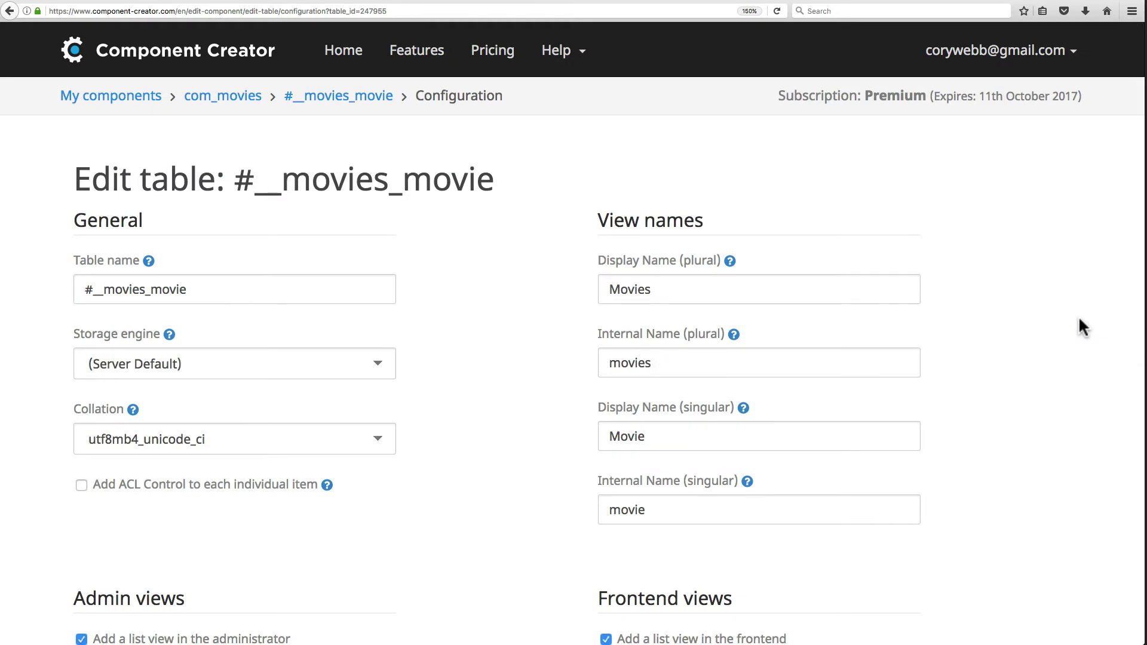
pyautogui.scroll(-5, 531, 328)
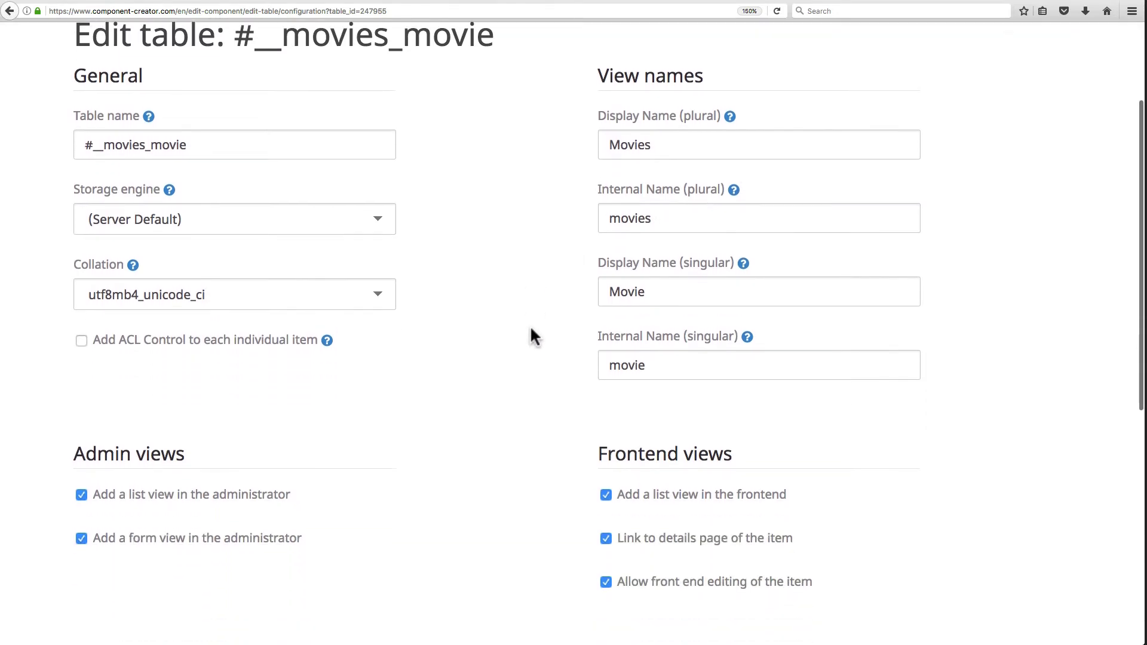
pyautogui.scroll(-3, 531, 328)
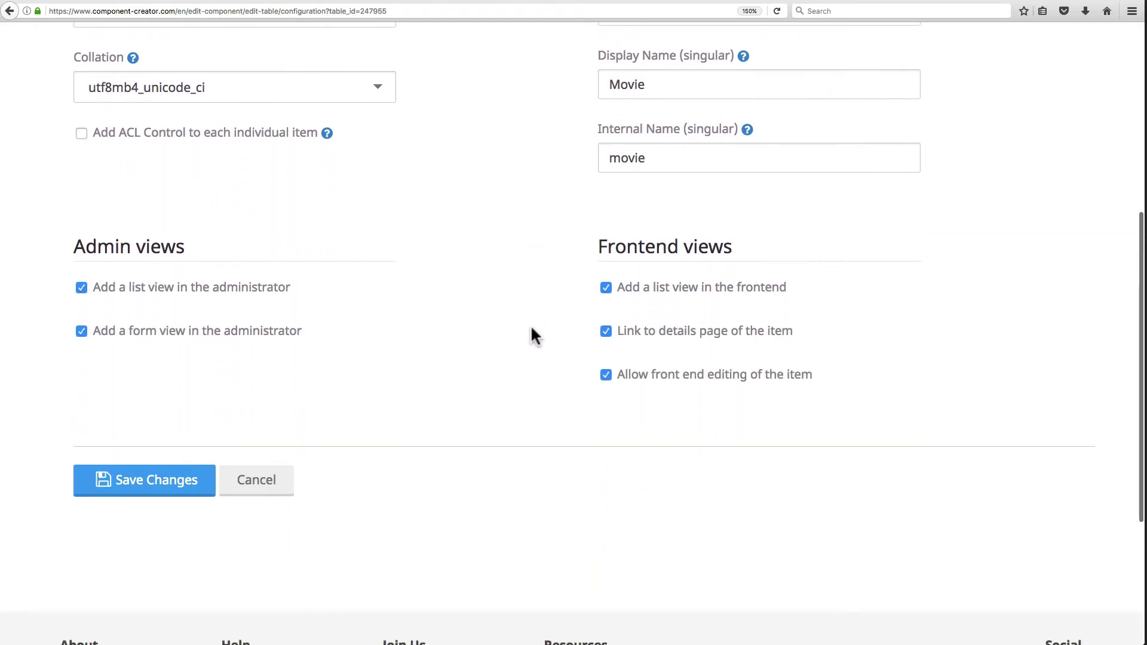
pyautogui.moveTo(74, 234); pyautogui.dragTo(341, 328)
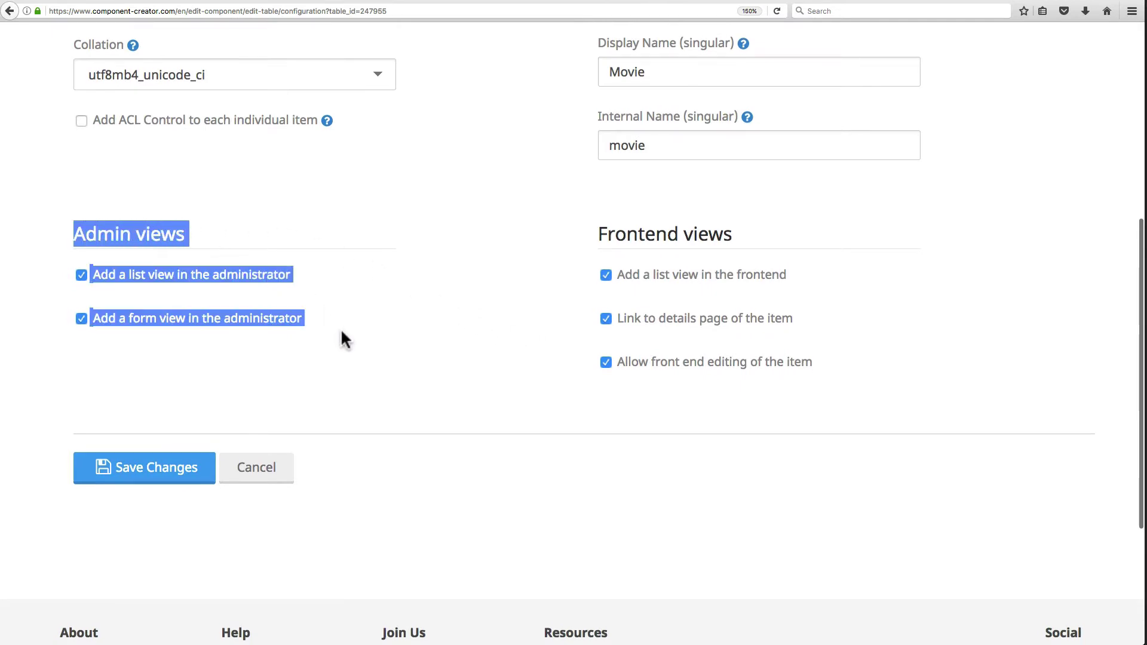
pyautogui.click(346, 365)
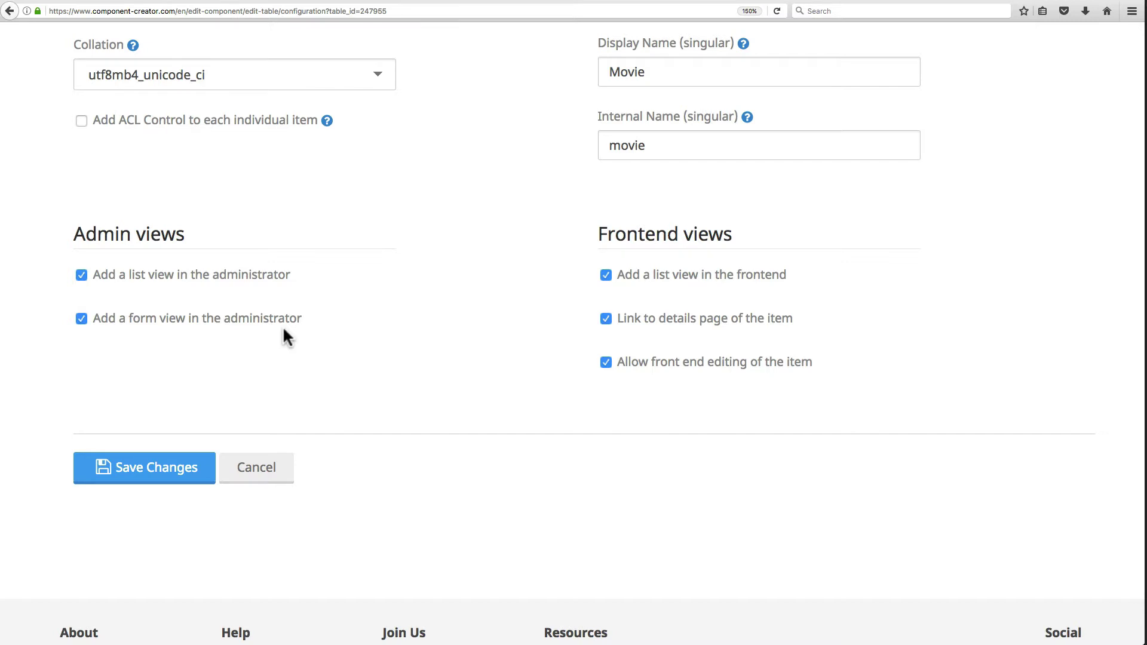
pyautogui.moveTo(303, 320); pyautogui.dragTo(126, 322)
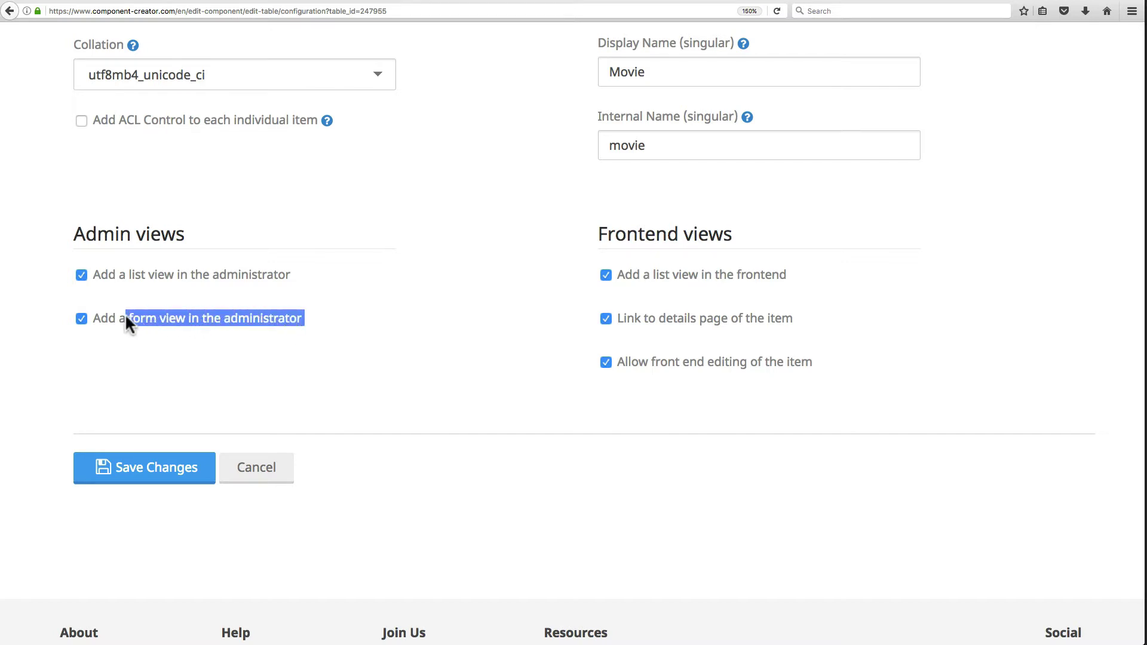
pyautogui.click(153, 361)
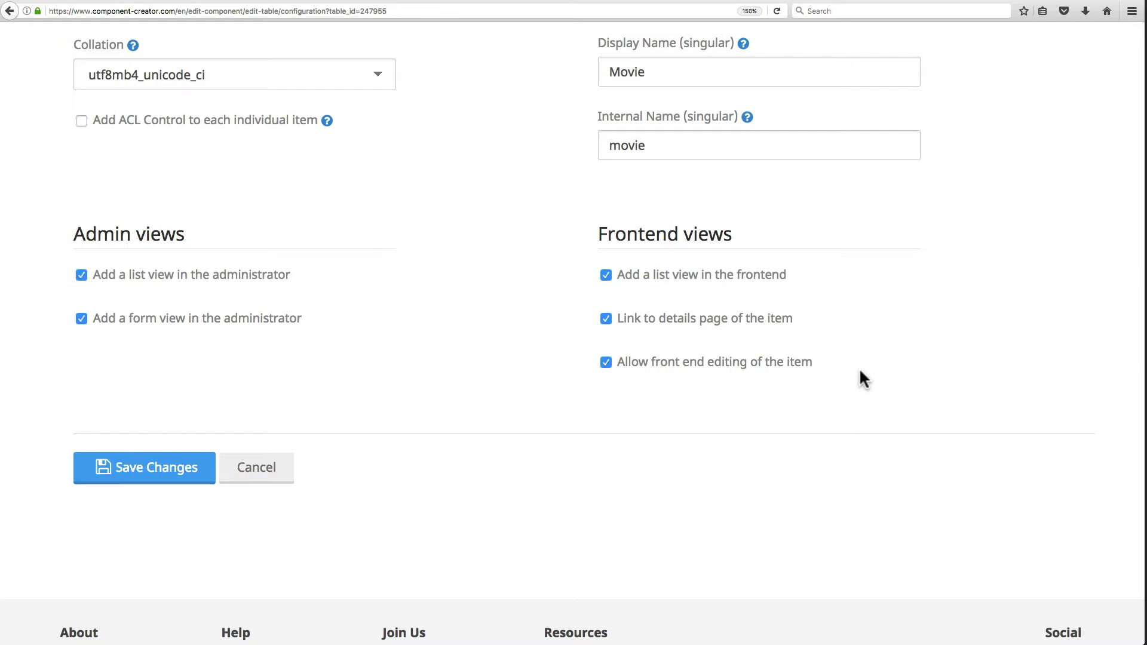
# - Add ACL control to each individual item of the #__movies_movie table and save the configuration
pyautogui.scroll(2, 317, 224)
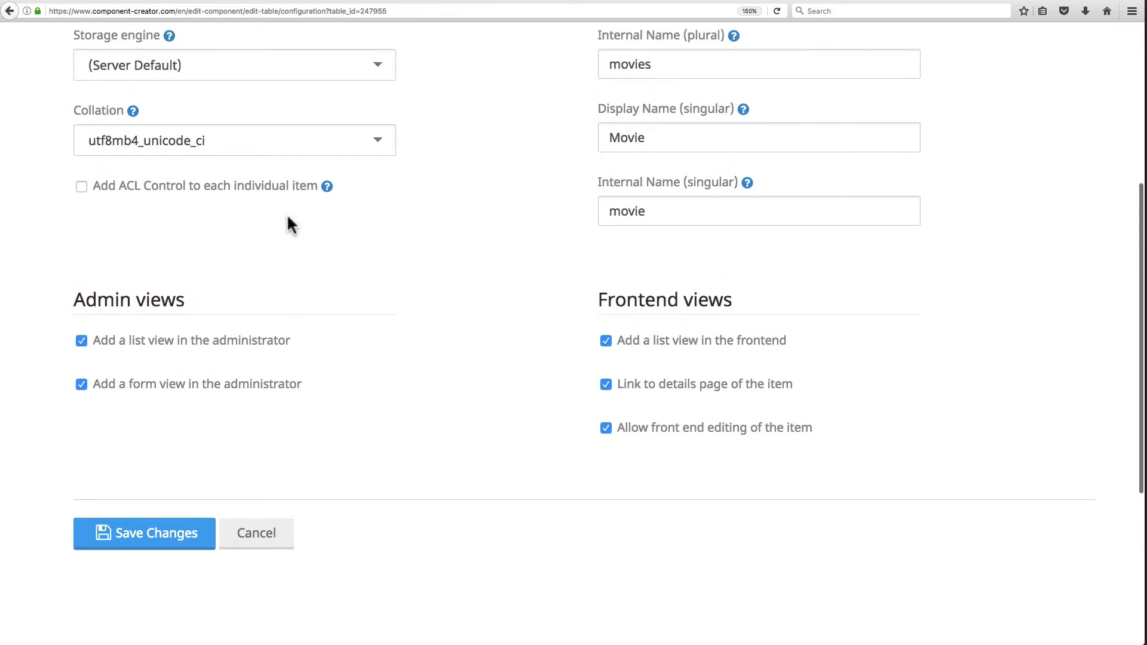
pyautogui.click(81, 189)
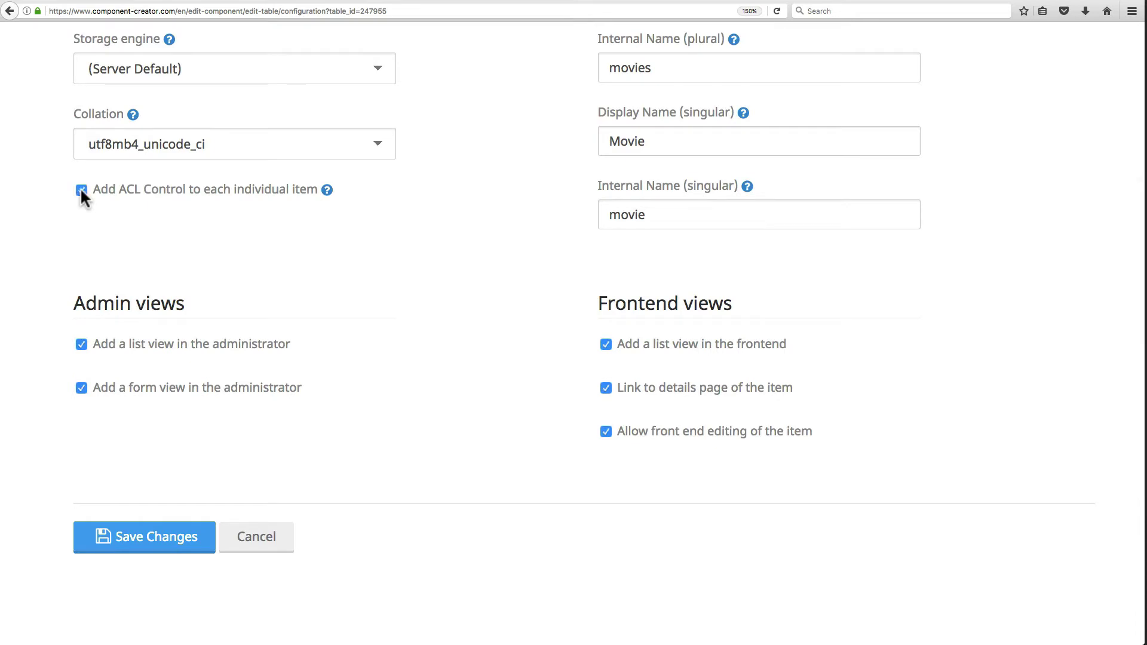
pyautogui.scroll(1, 84, 215)
pyautogui.moveTo(327, 227)
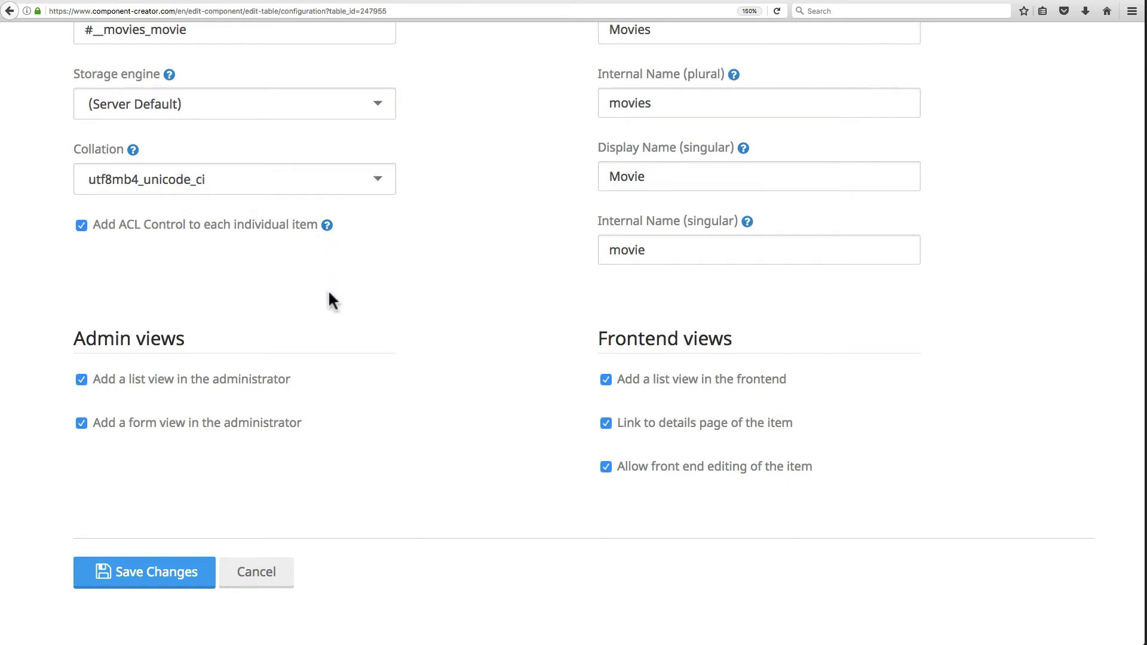
pyautogui.scroll(-3, 331, 299)
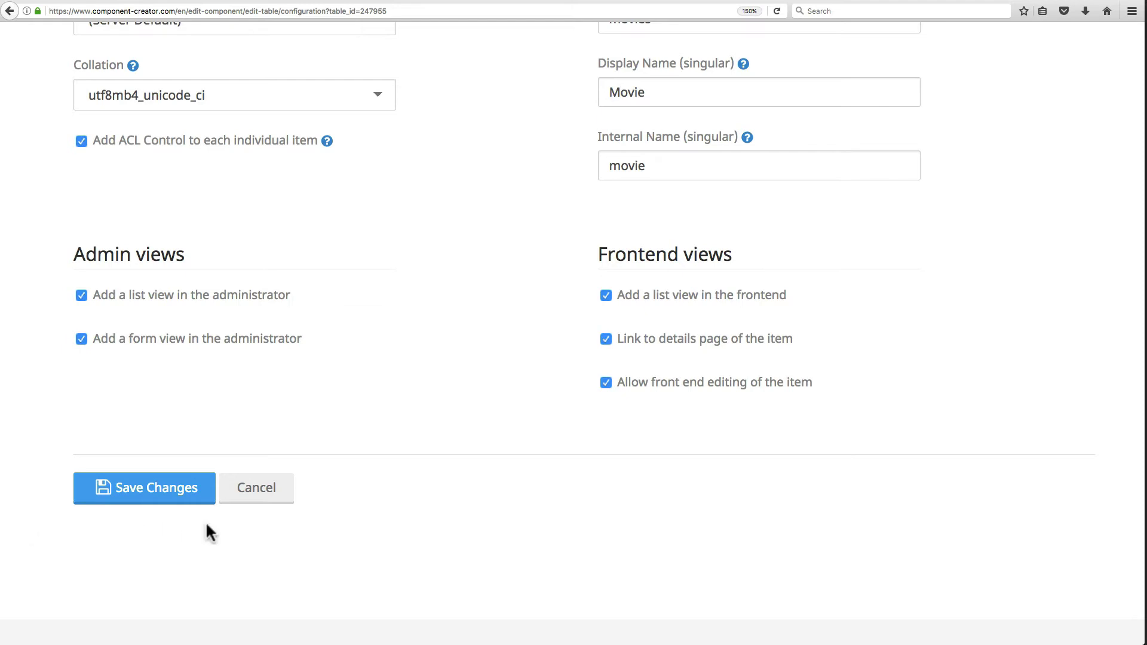
pyautogui.click(169, 495)
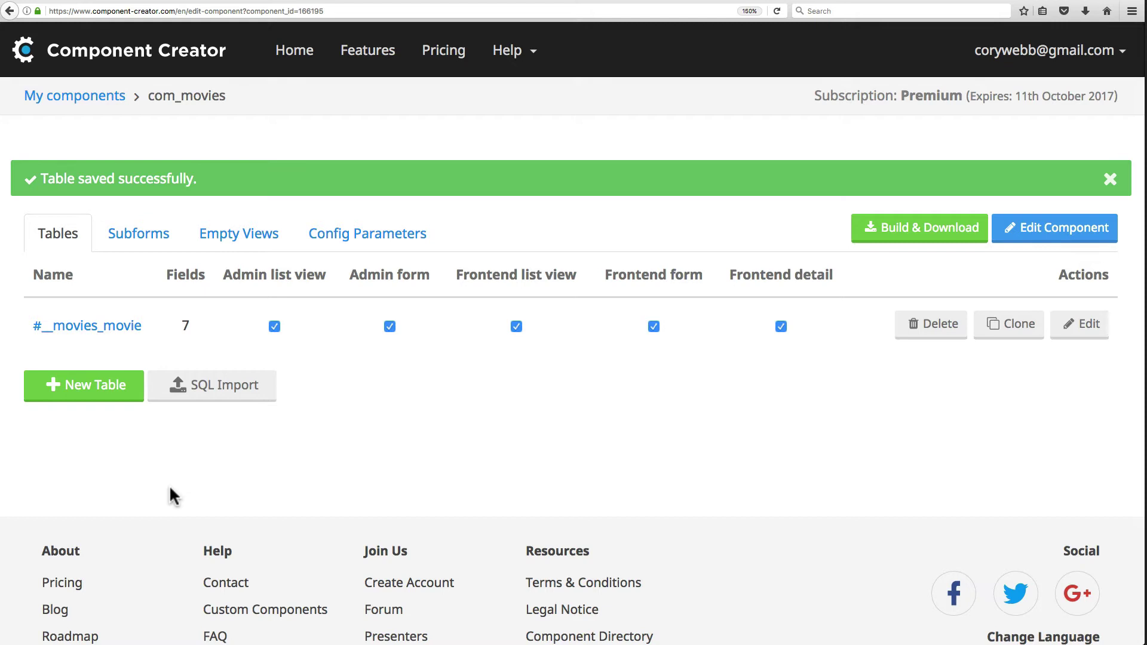
# - Open the fields of the #__movies_movie table and show state, created_by and modified_by on the form
pyautogui.click(103, 328)
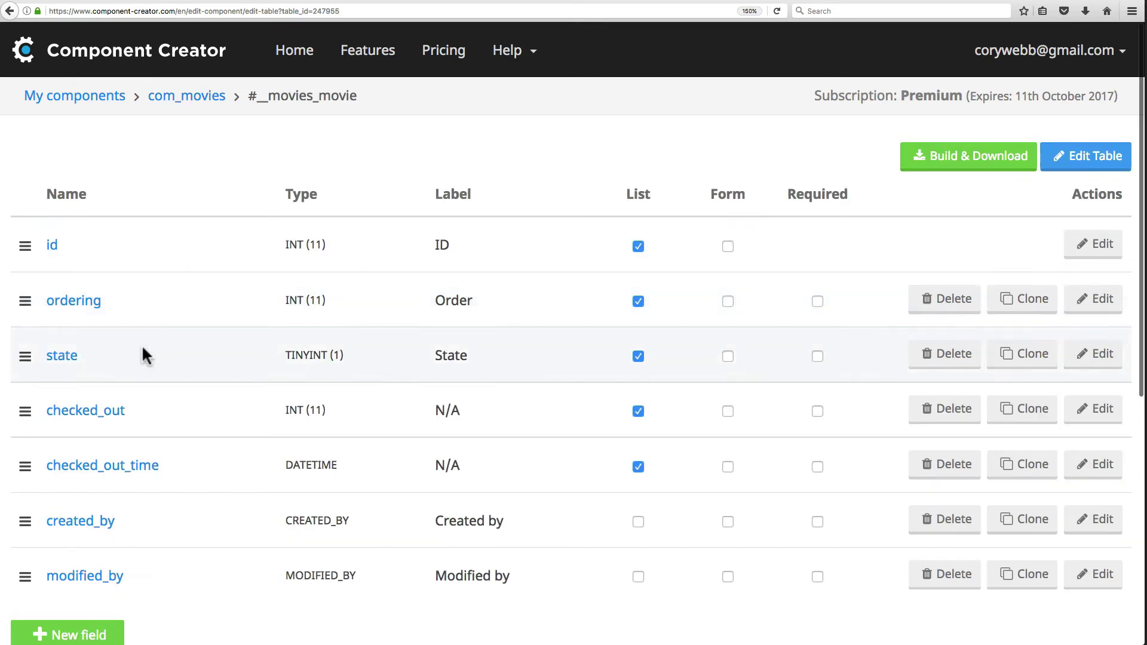
pyautogui.scroll(-3, 148, 341)
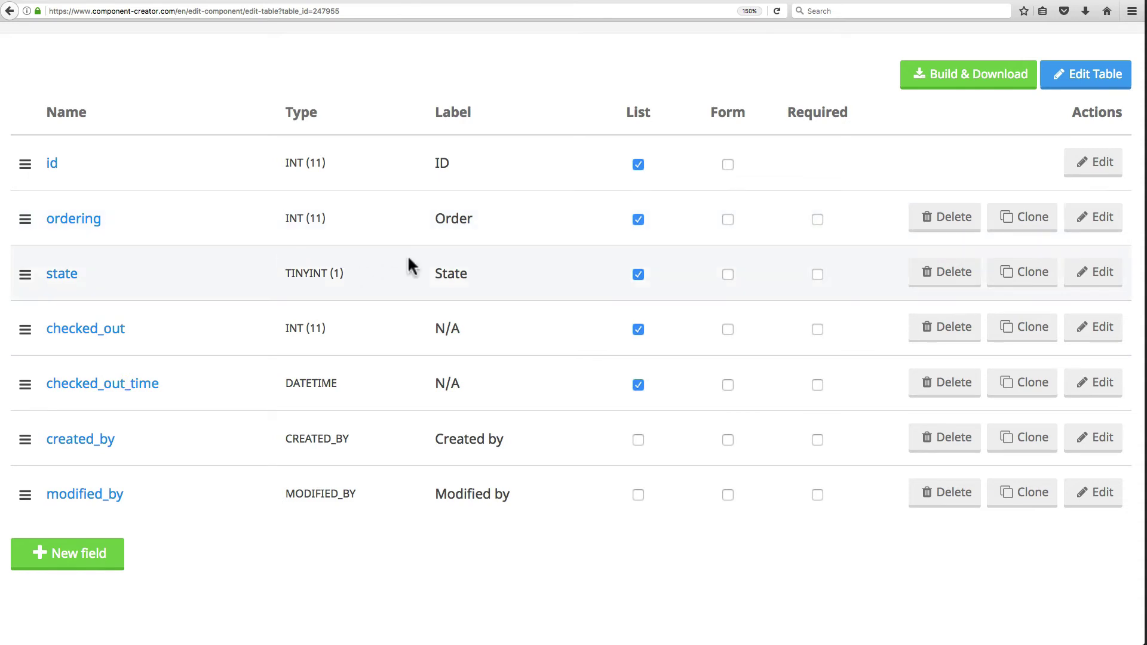
pyautogui.click(728, 275)
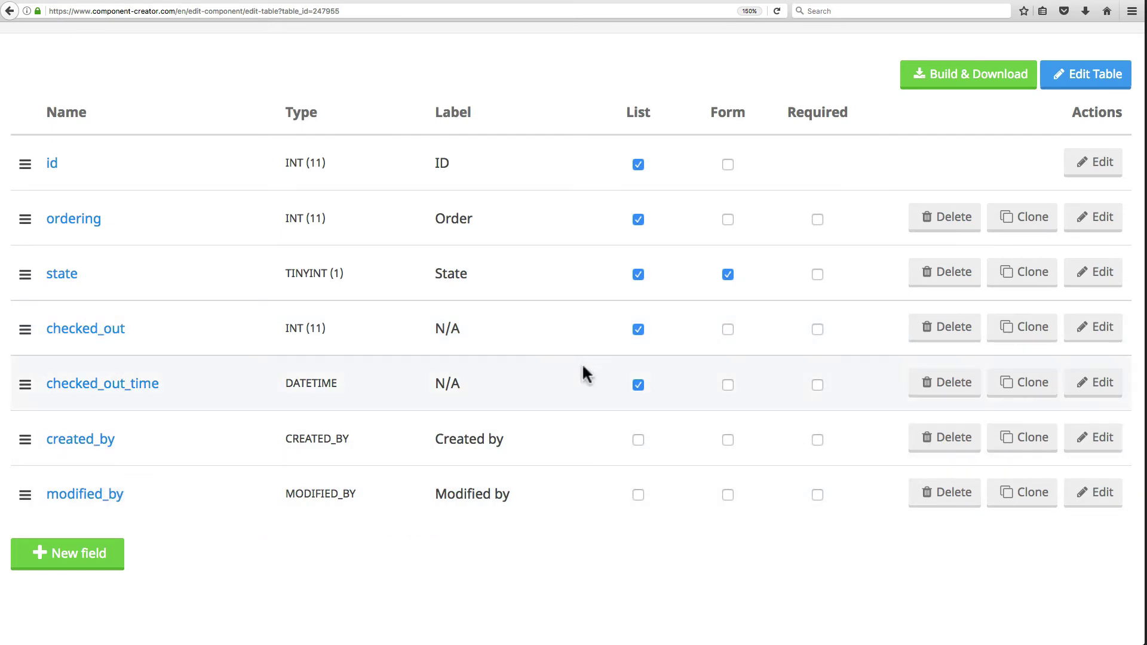
pyautogui.click(728, 441)
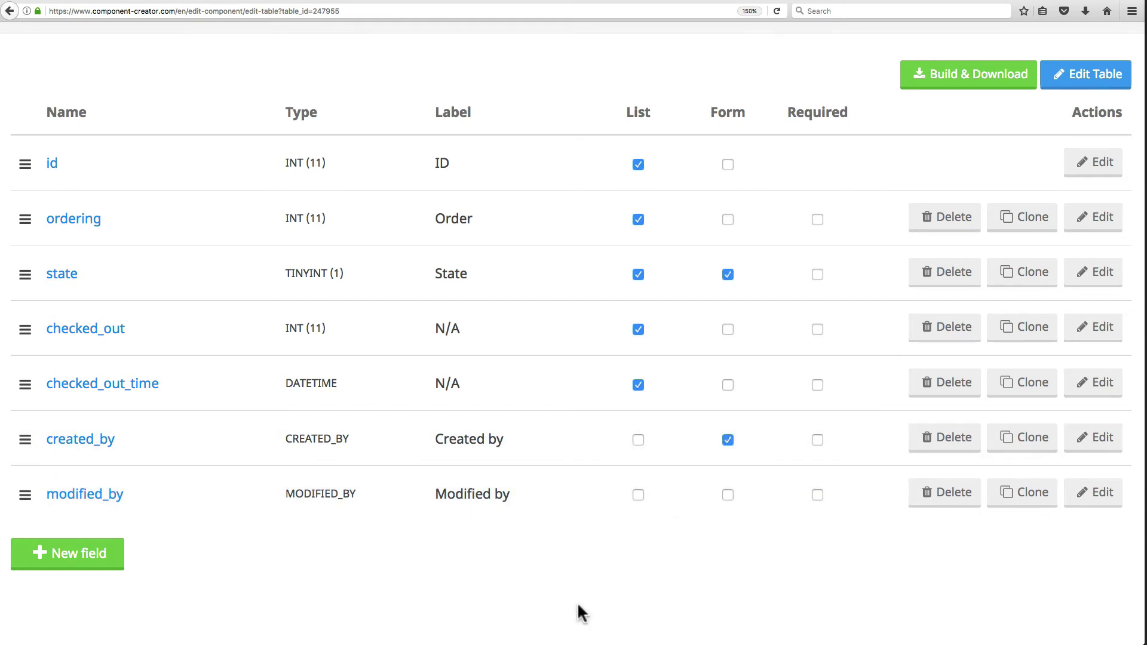
pyautogui.click(728, 495)
# - Start a new field in the #__movies_movie table and name it title
pyautogui.scroll(-2, 253, 537)
pyautogui.click(80, 502)
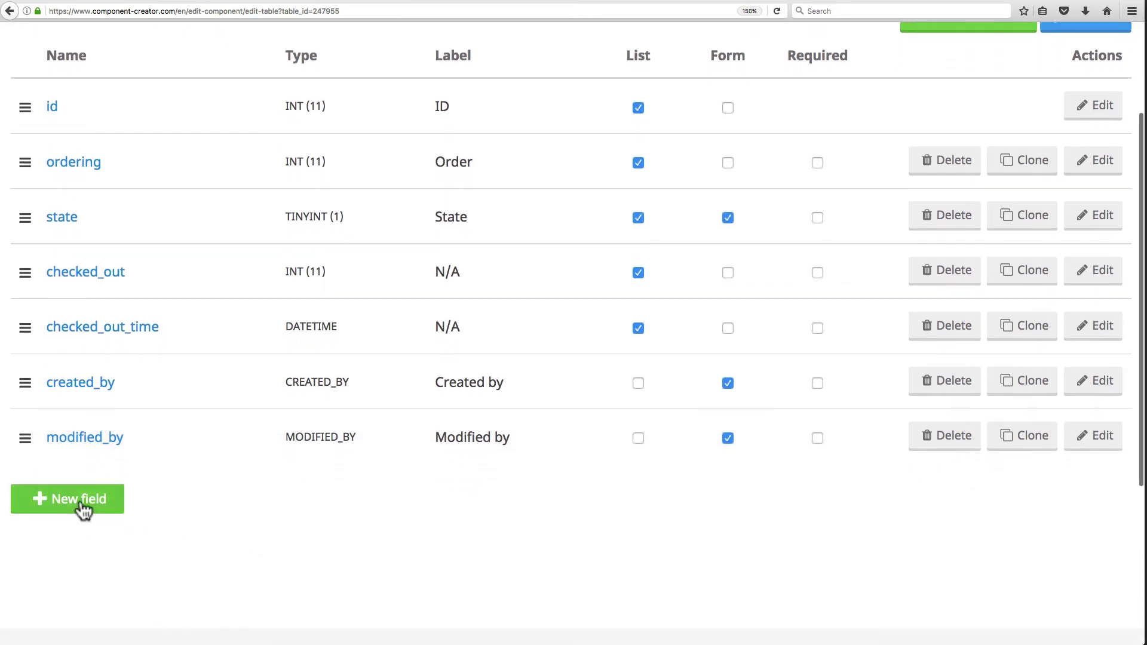
pyautogui.click(170, 290)
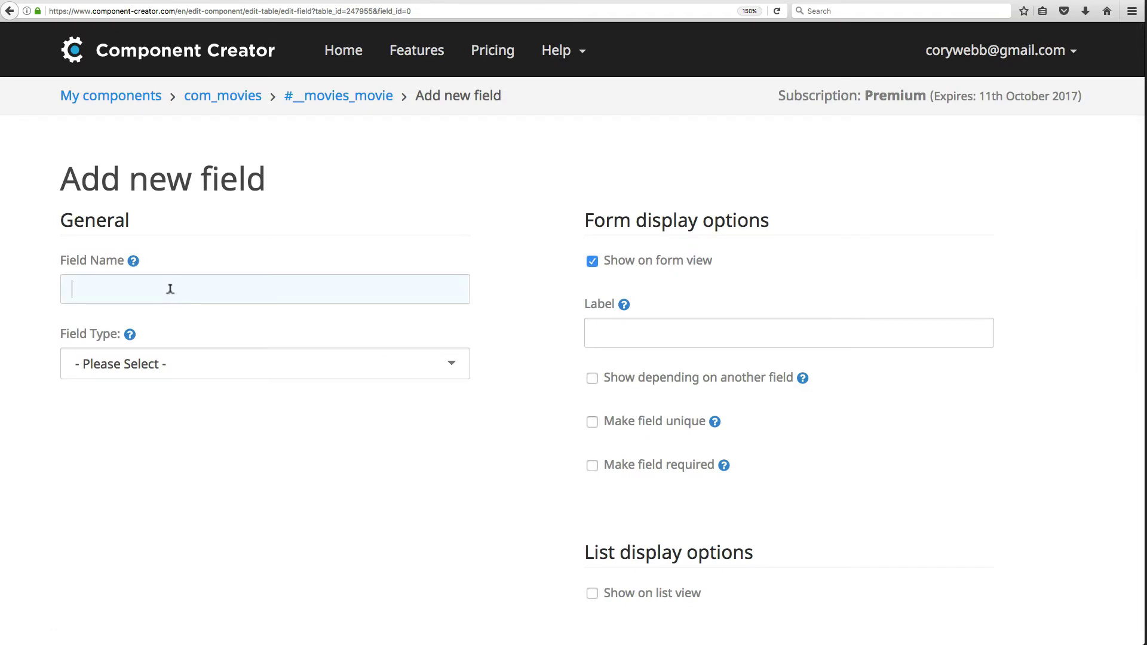
pyautogui.write('title')
pyautogui.press('Tab')
# - Set the new title field's type to Text field
pyautogui.scroll(-2, 402, 383)
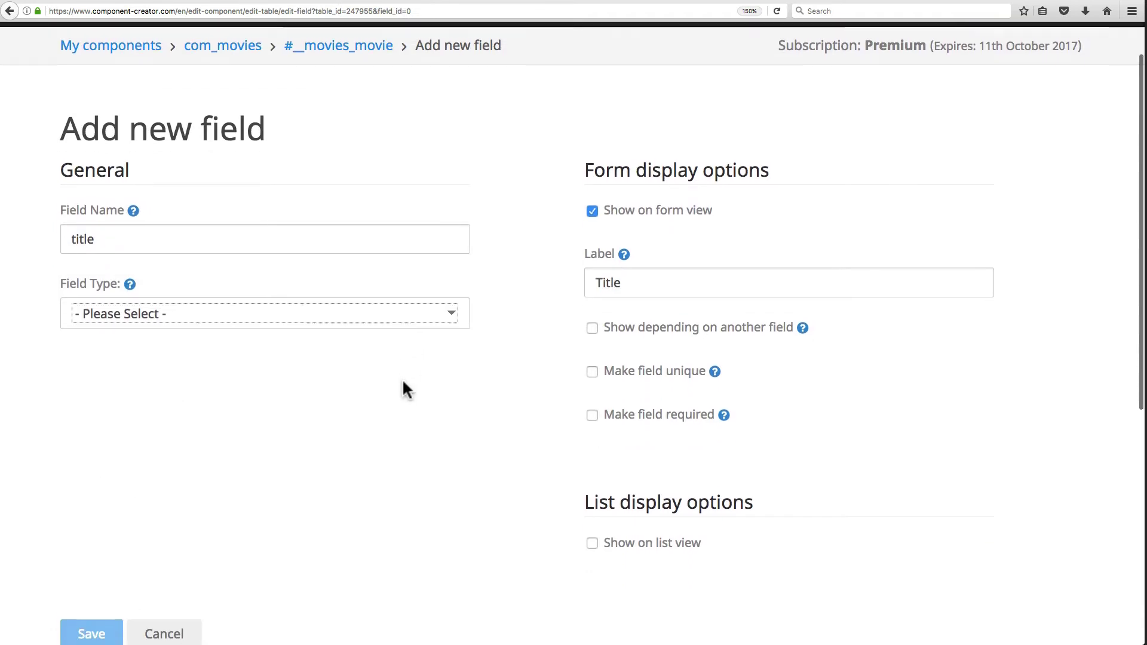
pyautogui.click(441, 302)
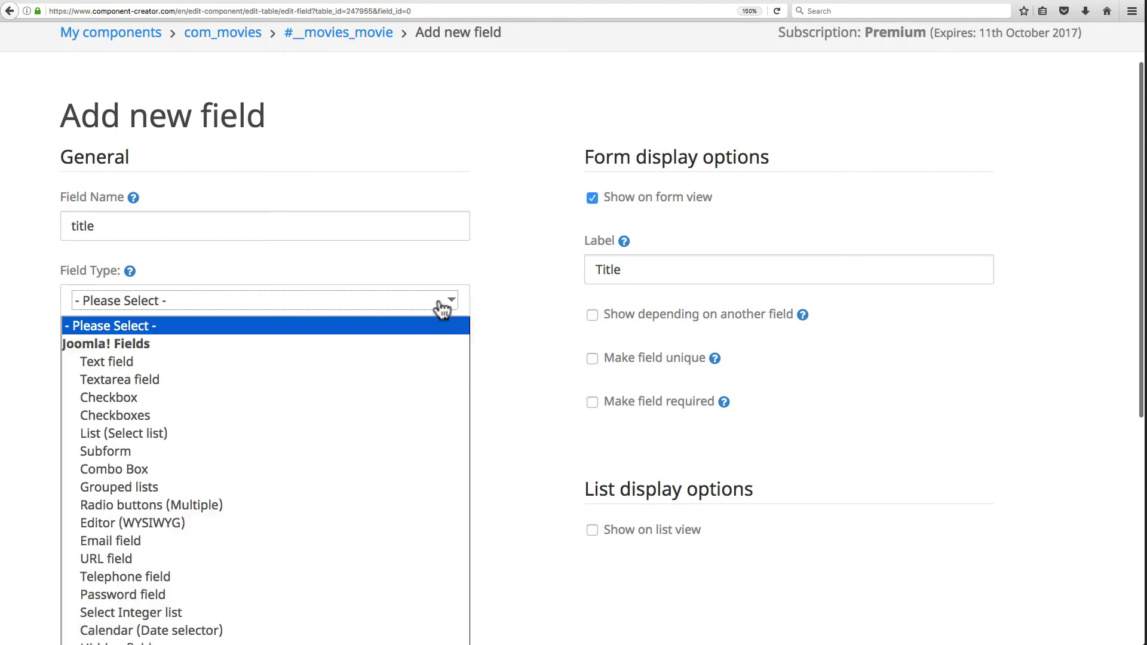
pyautogui.click(440, 302)
pyautogui.click(402, 311)
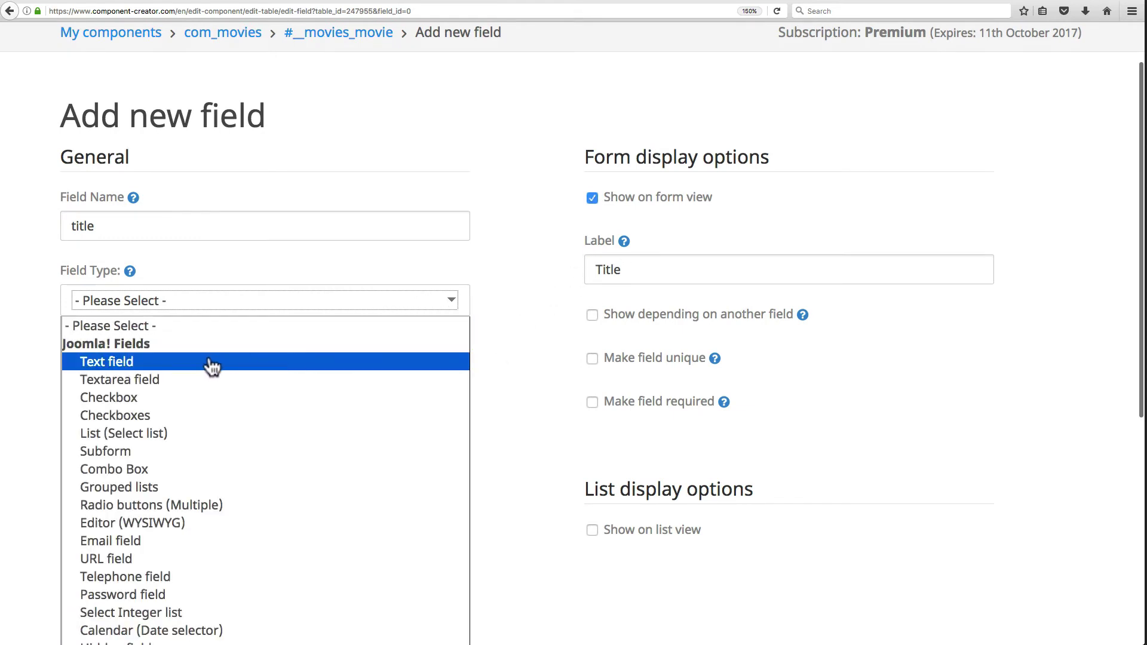
pyautogui.click(236, 362)
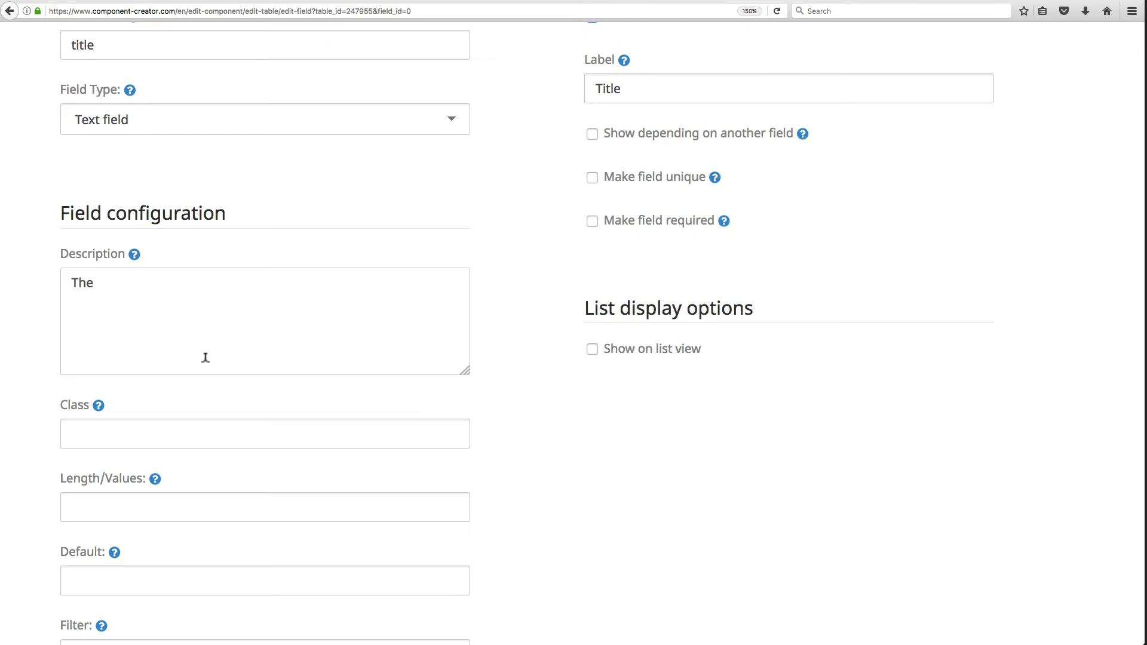
# - Enter "The title of he movie" as the title field's description
pyautogui.write('titel')
pyautogui.press('BackSpace')
pyautogui.press('BackSpace')
pyautogui.press('BackSpace')
pyautogui.write('le of he movie')
# - Examine the title field's remaining configuration options, including Filter choices, Size, Max. Length, Read Only and Disabled
pyautogui.scroll(-2, 536, 403)
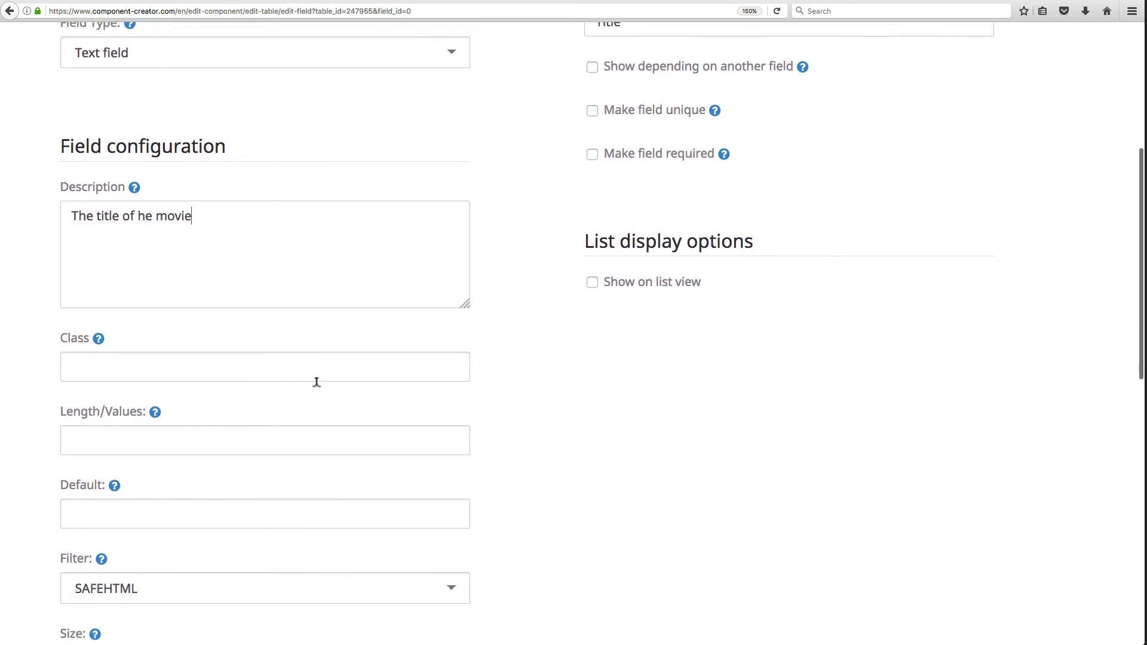
pyautogui.scroll(-5, 141, 428)
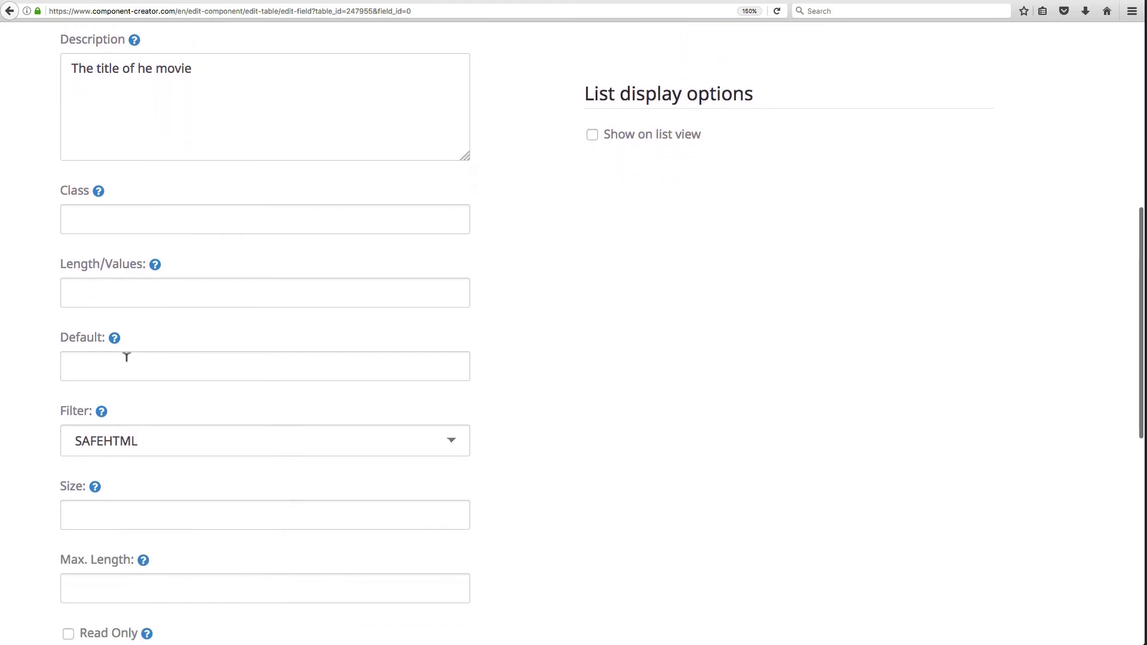
pyautogui.scroll(-4, 378, 419)
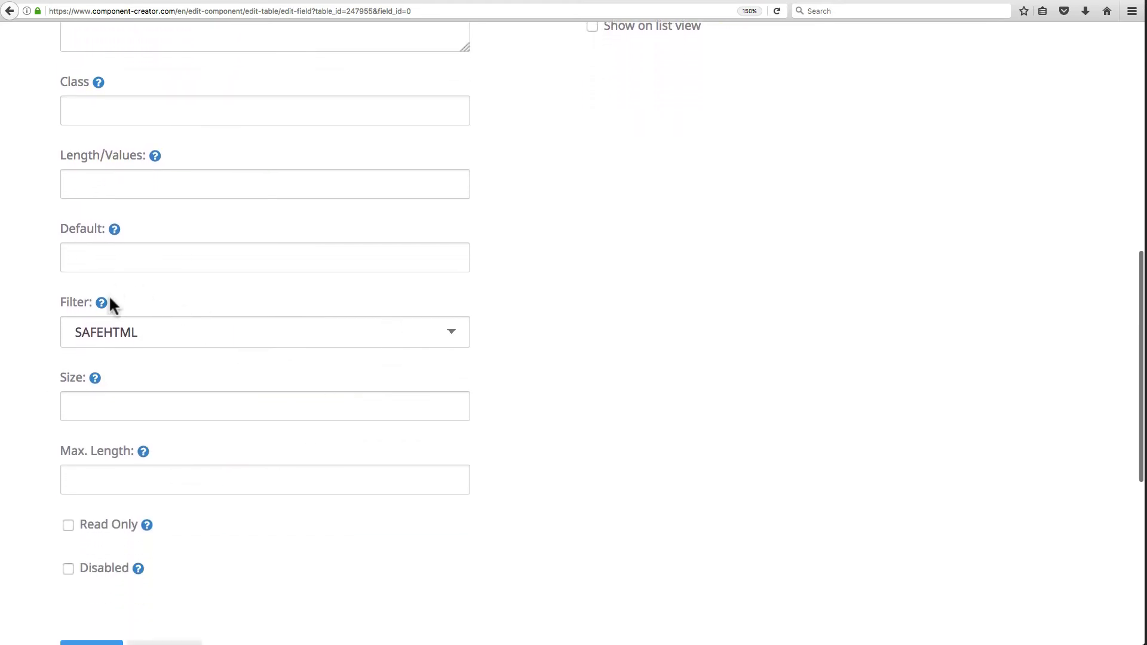
pyautogui.moveTo(101, 305)
pyautogui.scroll(-3, 504, 364)
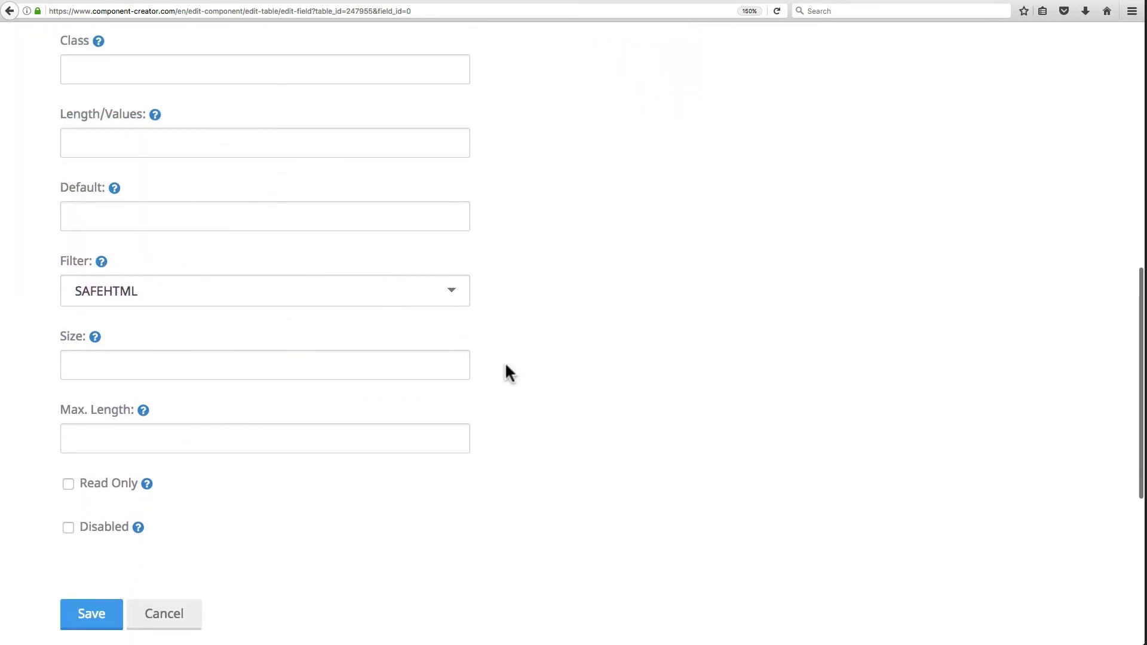
pyautogui.click(458, 268)
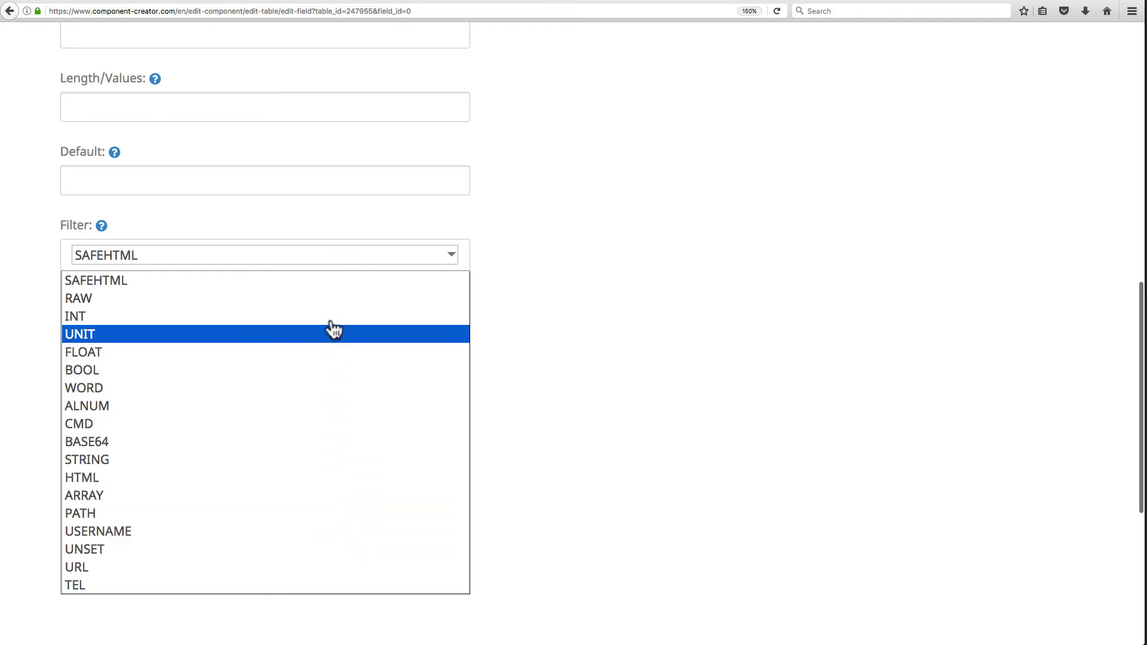
pyautogui.click(318, 285)
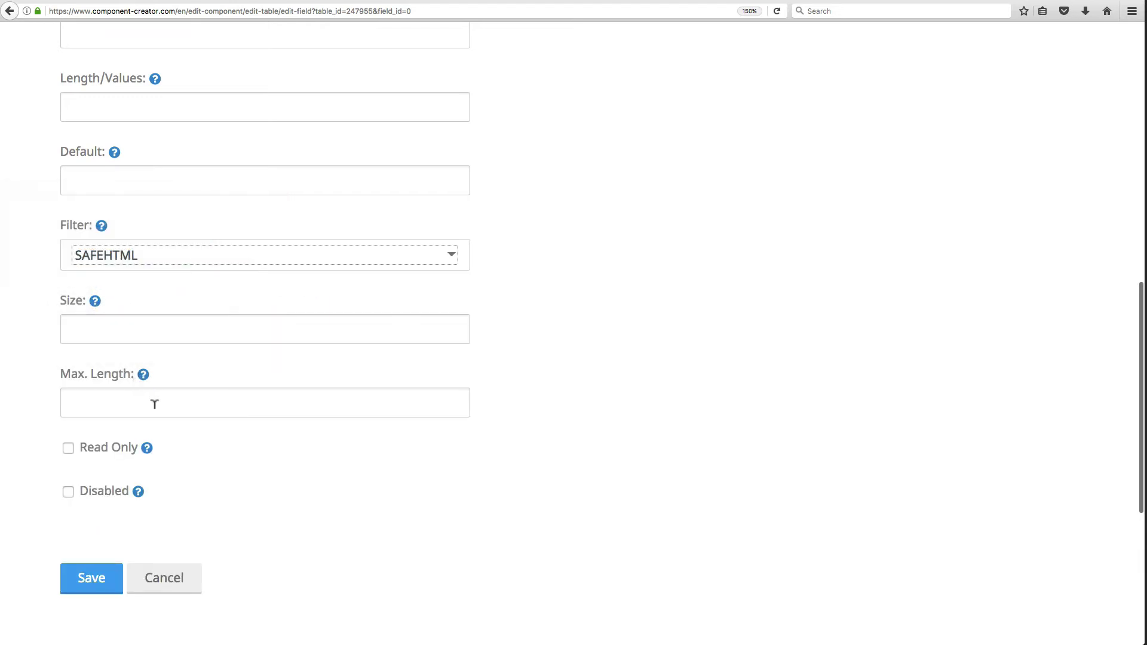
pyautogui.moveTo(84, 295)
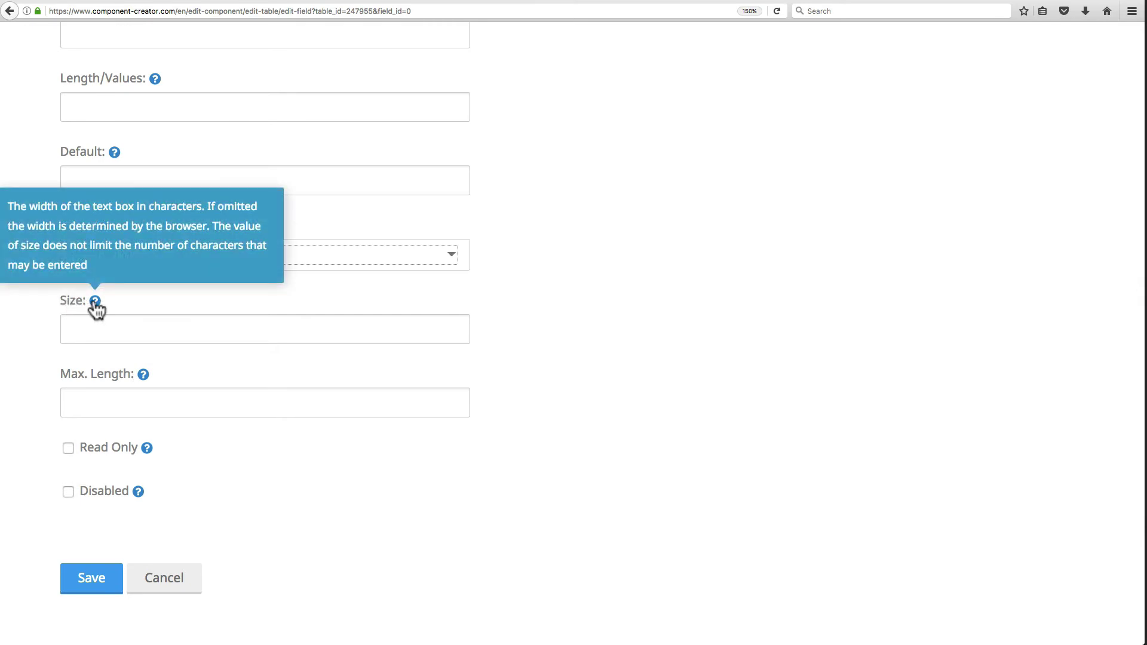
pyautogui.moveTo(144, 383)
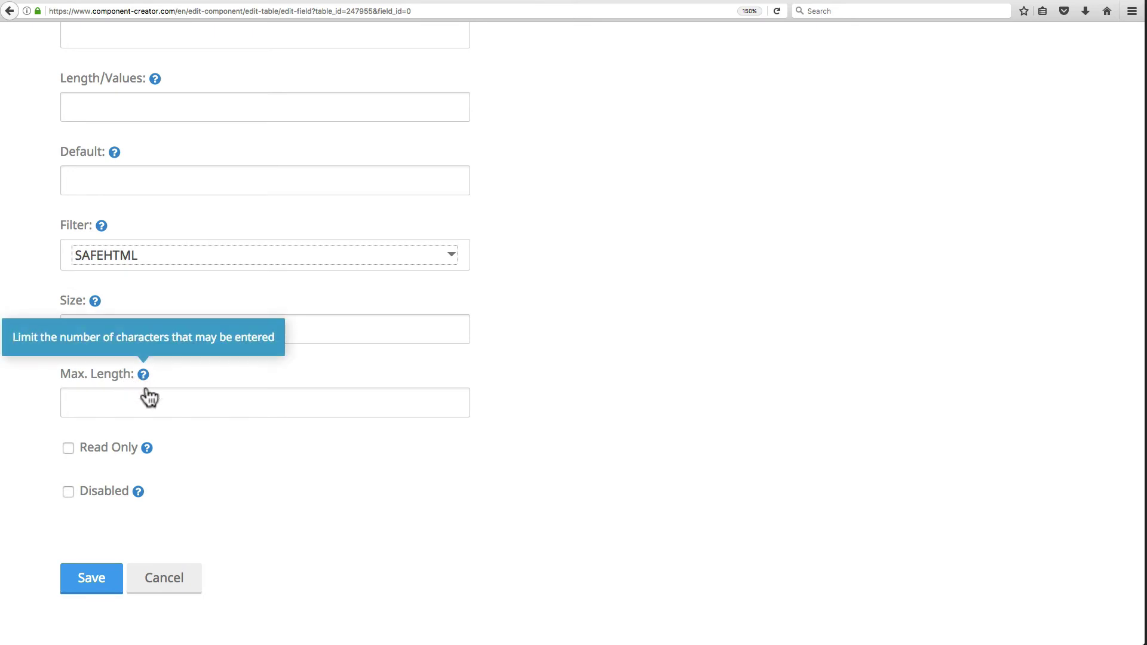
pyautogui.click(241, 487)
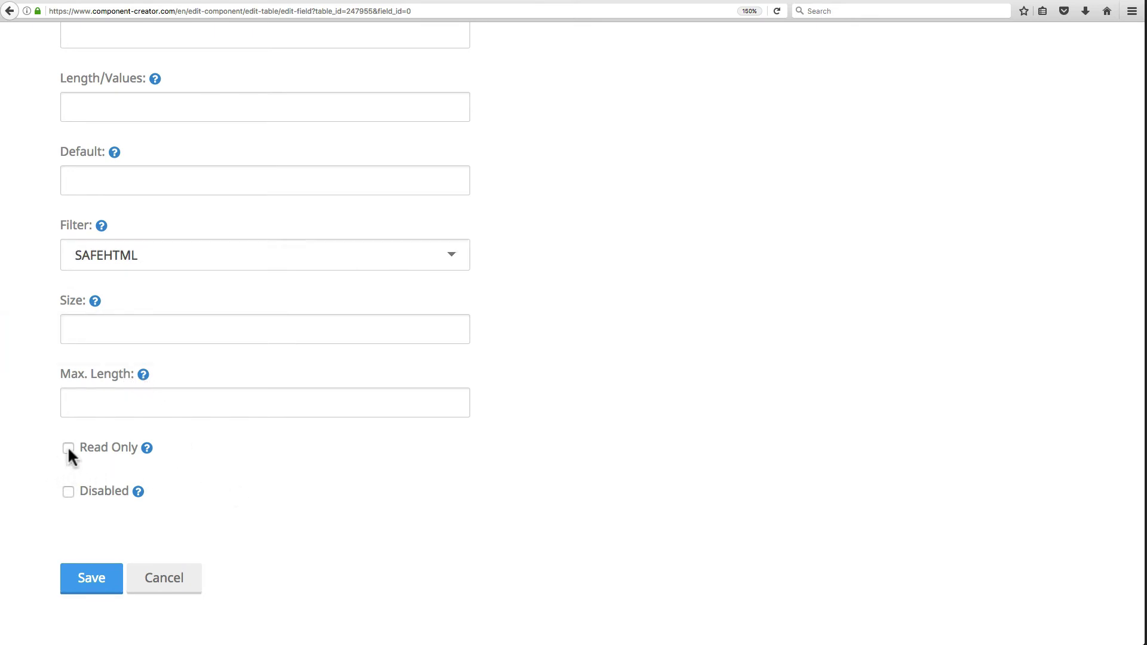
pyautogui.scroll(5, 98, 299)
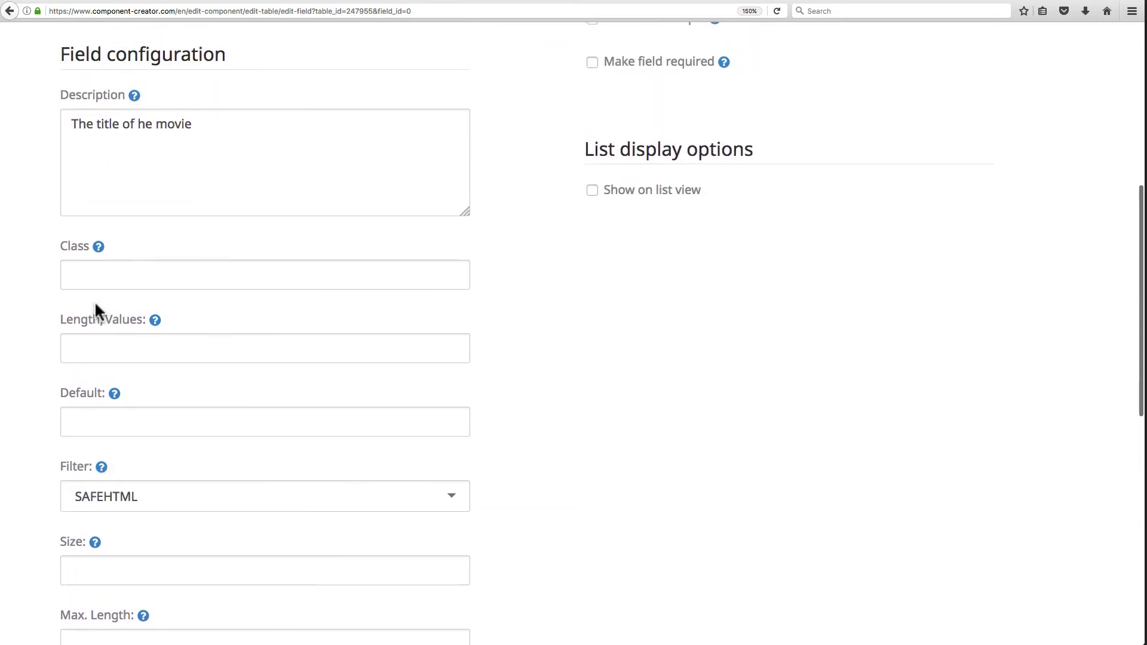
pyautogui.scroll(-7, 95, 300)
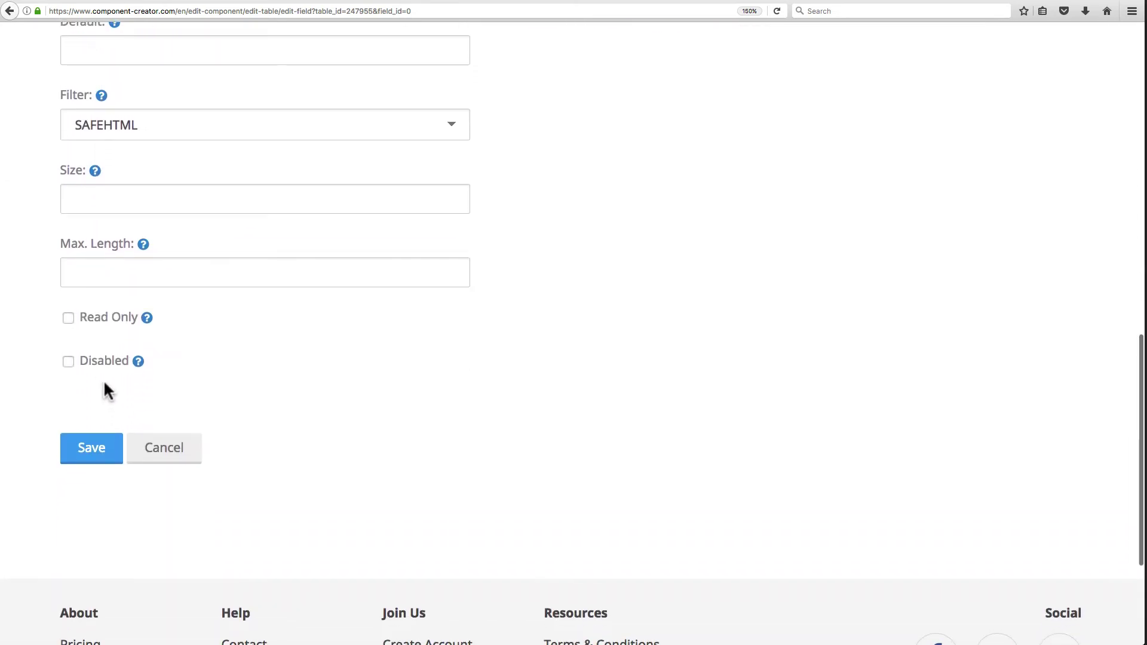
pyautogui.scroll(2, 105, 389)
pyautogui.moveTo(140, 425)
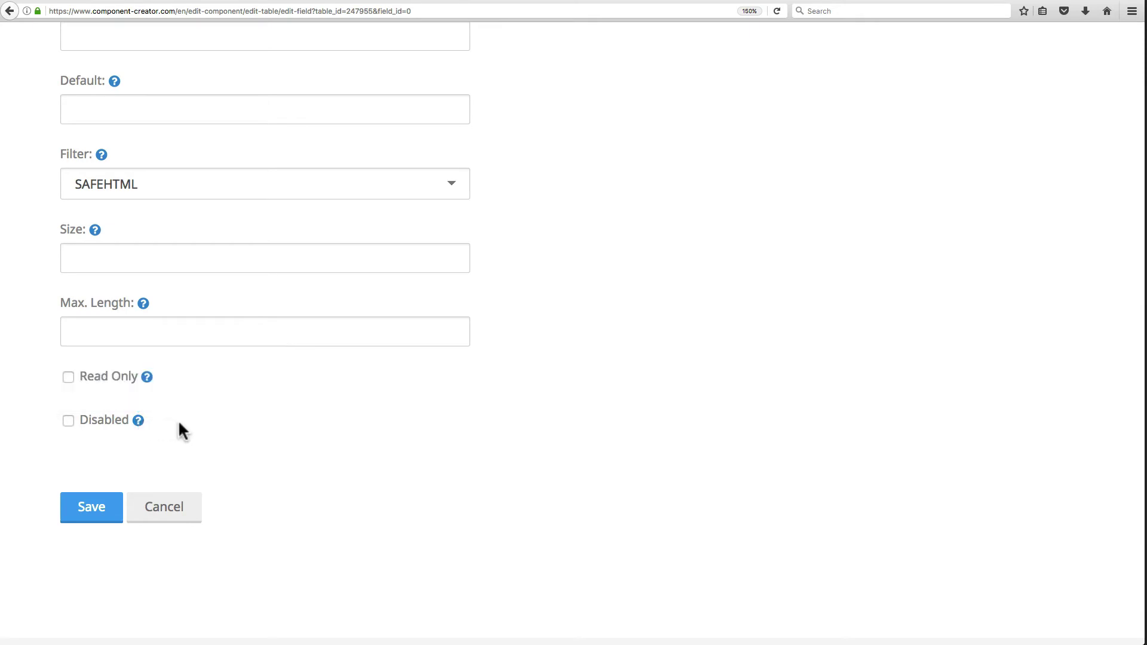
# - Make the title field required on the form, with the error message "Please enter a title"
pyautogui.scroll(10, 181, 421)
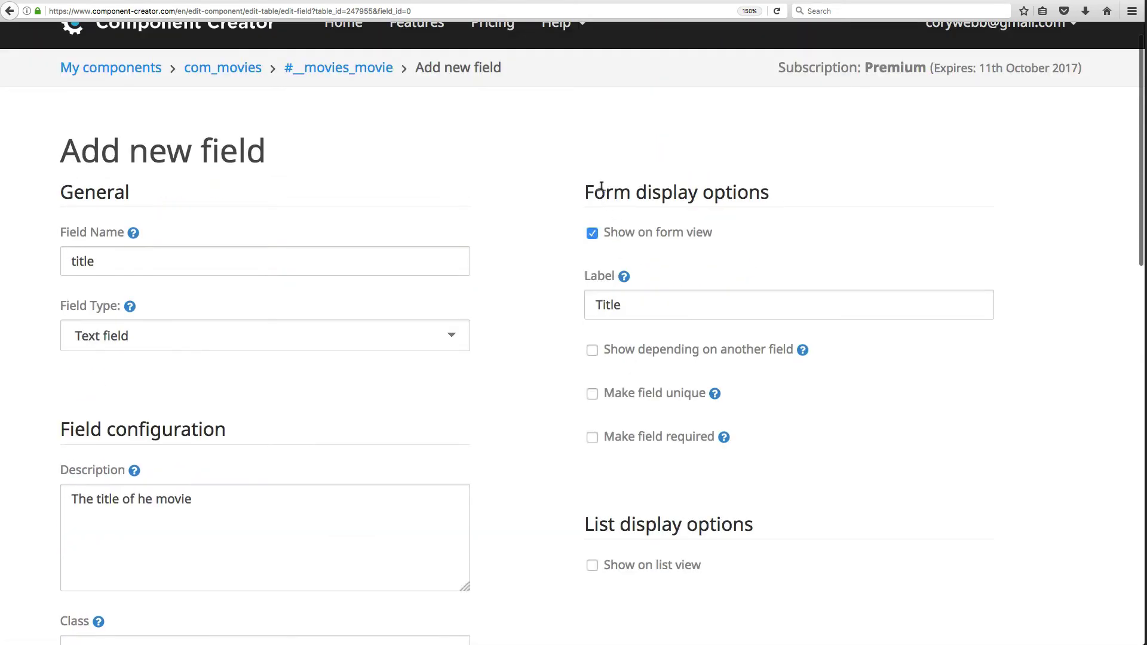
pyautogui.moveTo(595, 190); pyautogui.dragTo(790, 192)
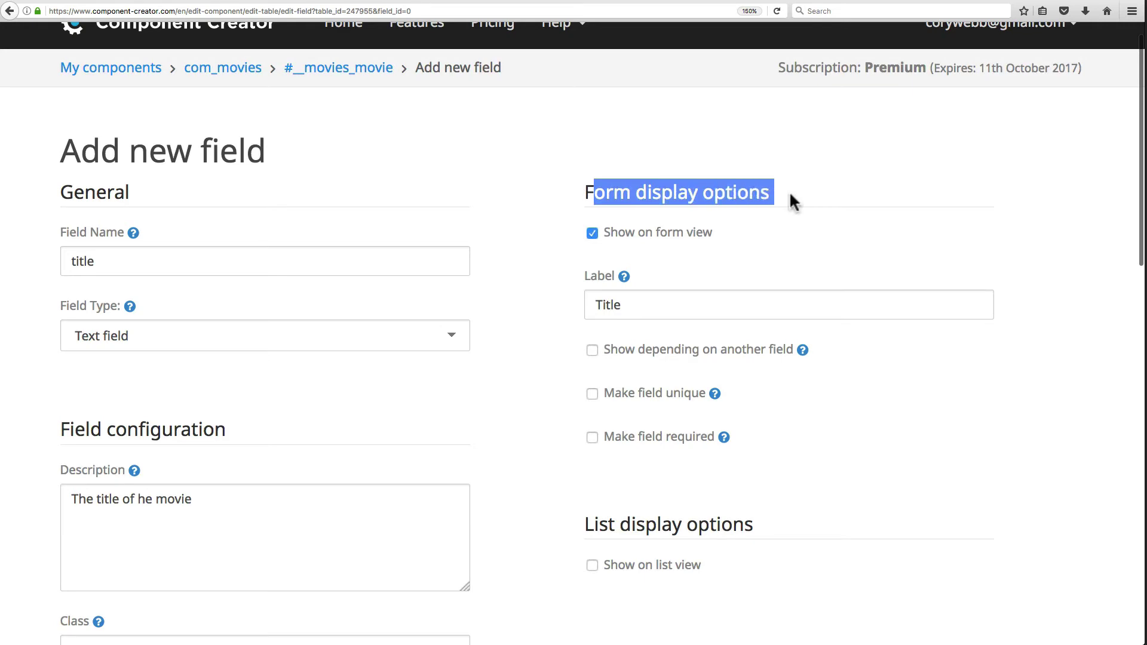
pyautogui.click(751, 208)
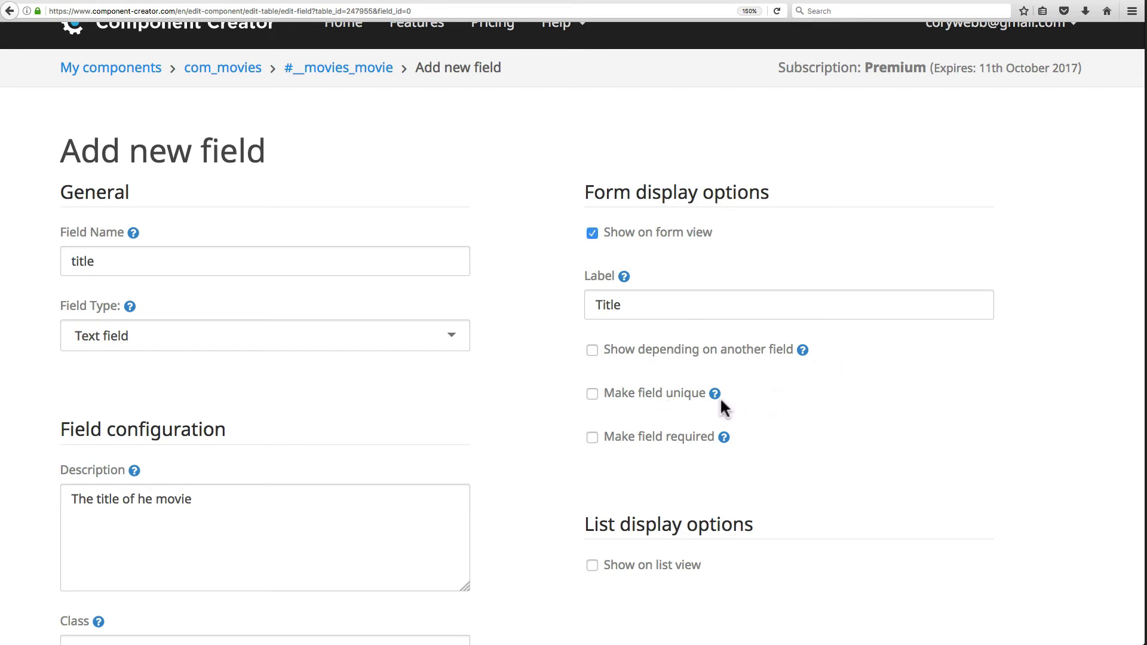
pyautogui.moveTo(715, 400)
pyautogui.click(592, 437)
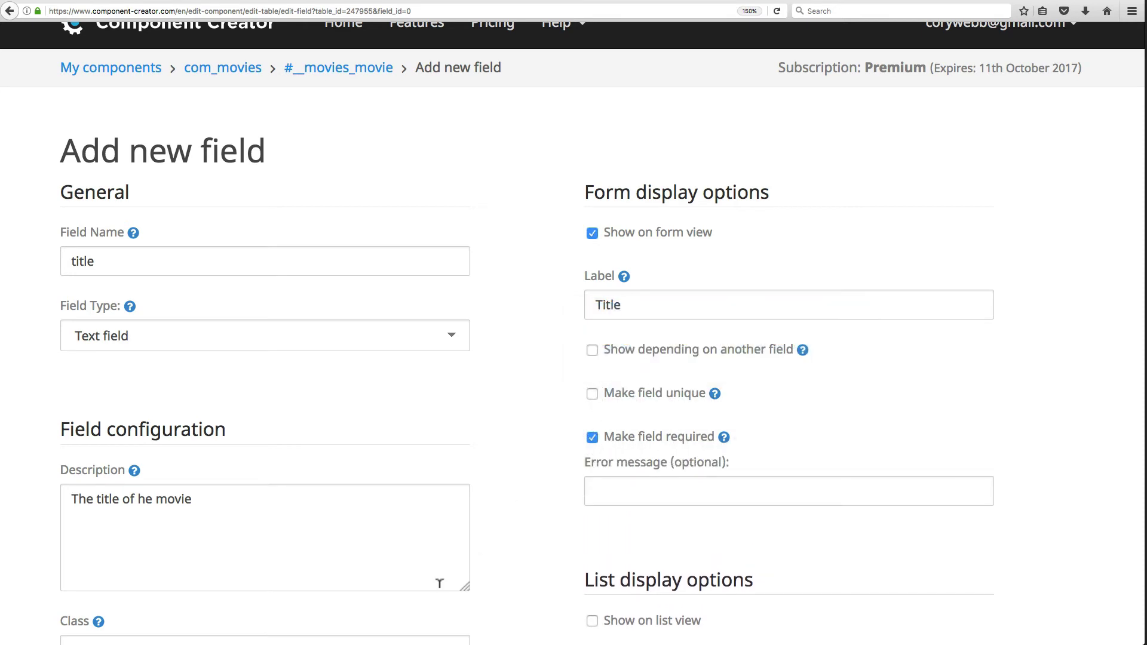
pyautogui.click(652, 498)
pyautogui.write('Please enter a title')
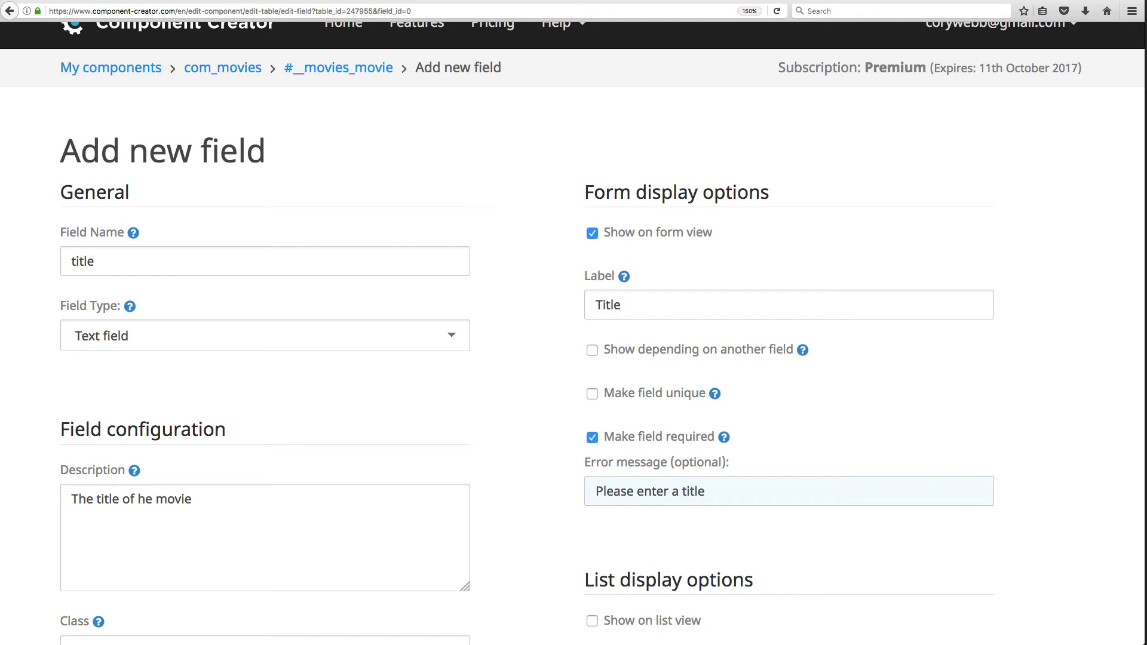
# - Show the title field on the list view, include it in text based searches, and save the field
pyautogui.scroll(-5, 584, 417)
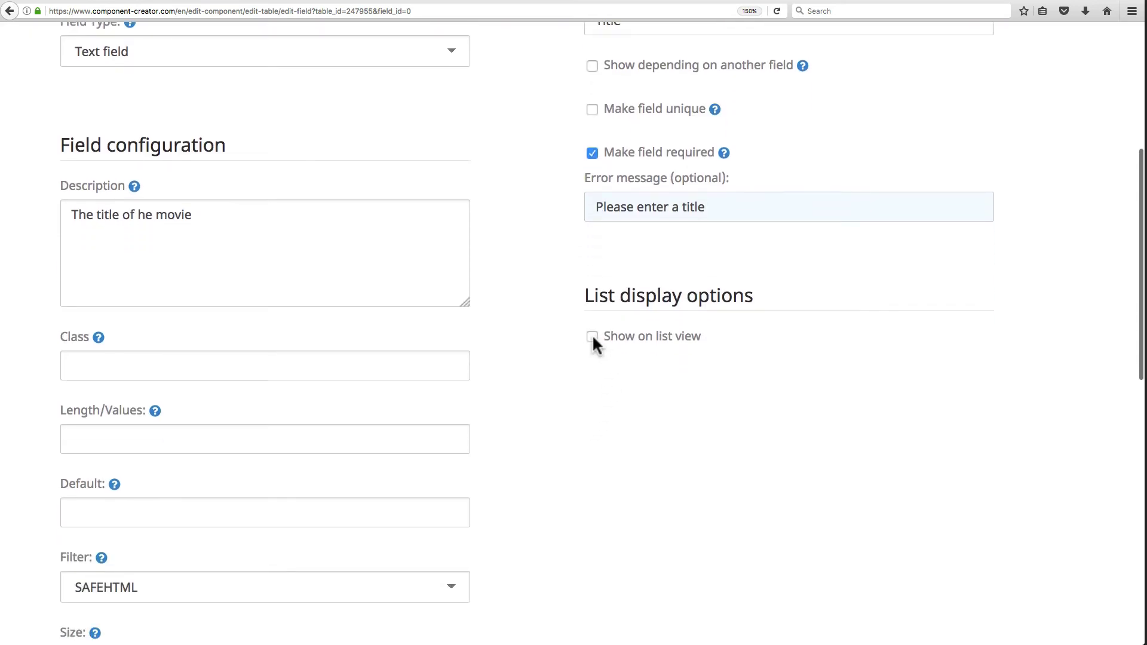
pyautogui.click(592, 337)
pyautogui.click(638, 409)
pyautogui.press('BackSpace')
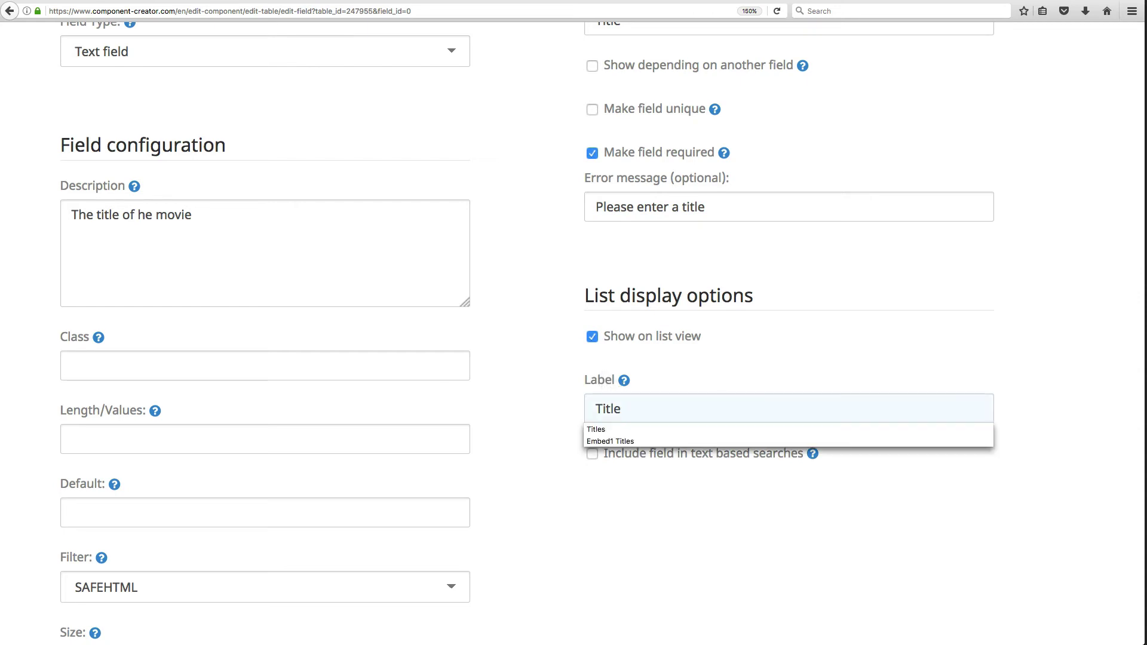
pyautogui.click(720, 522)
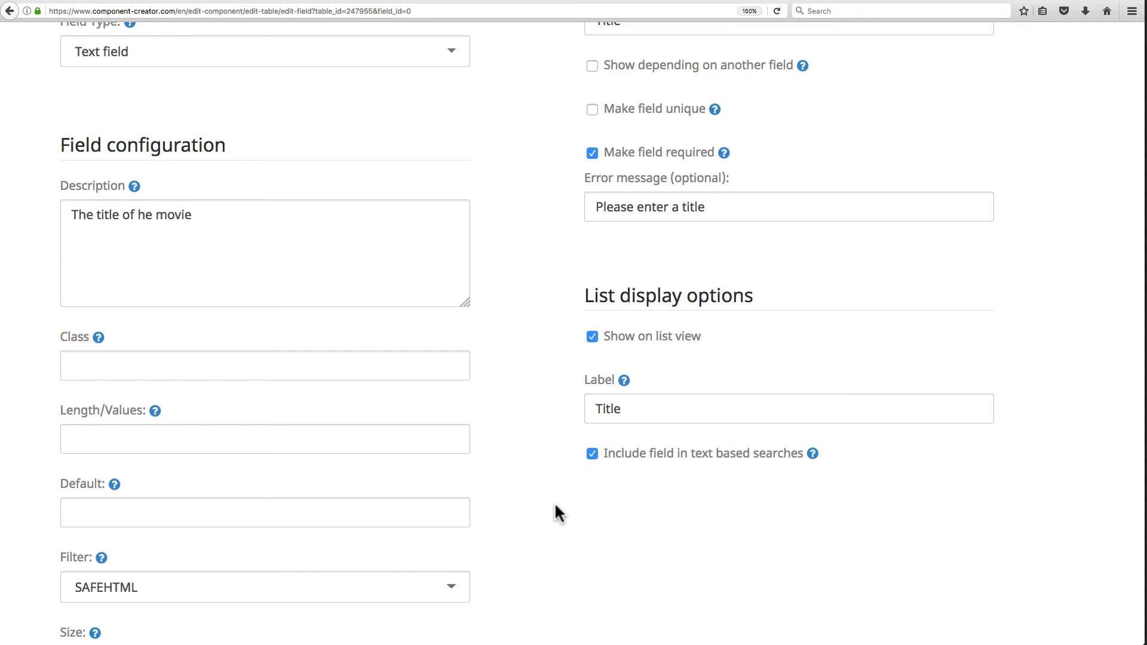
pyautogui.scroll(-6, 575, 517)
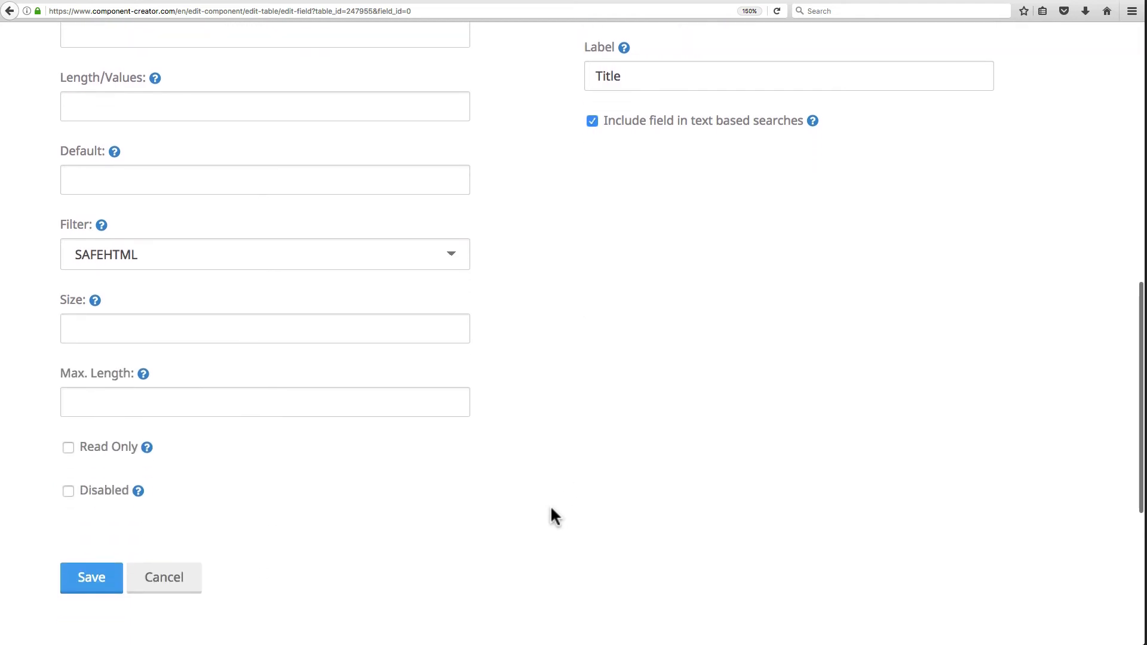
pyautogui.click(92, 530)
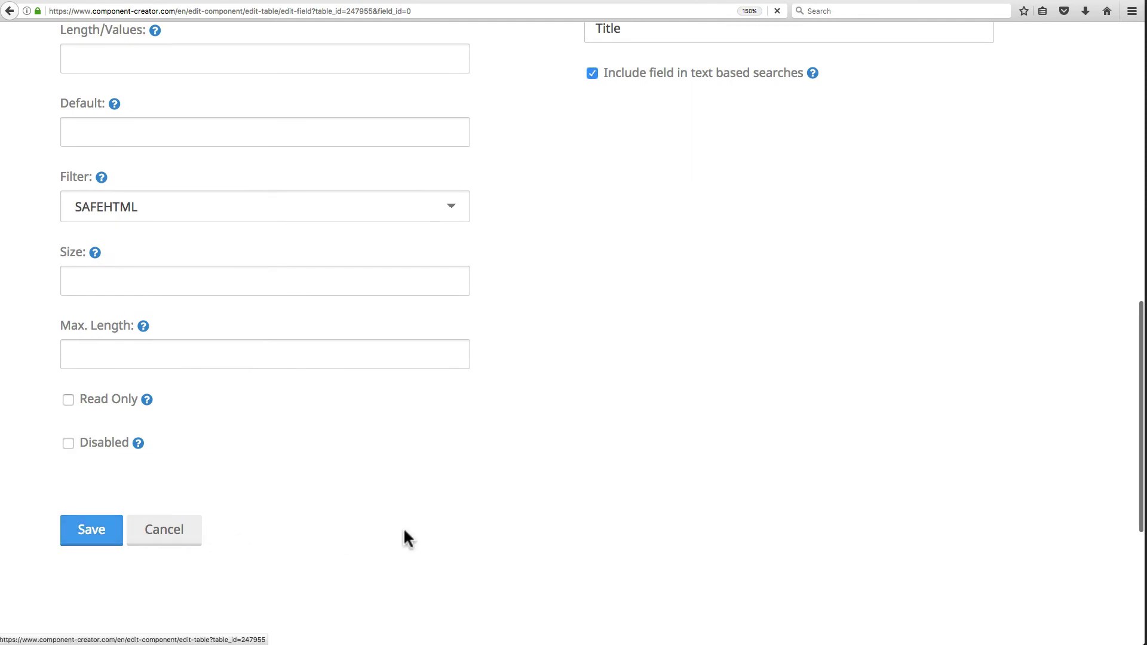
# - Start another new field in the #__movies_movie table and name it description
pyautogui.scroll(-5, 630, 446)
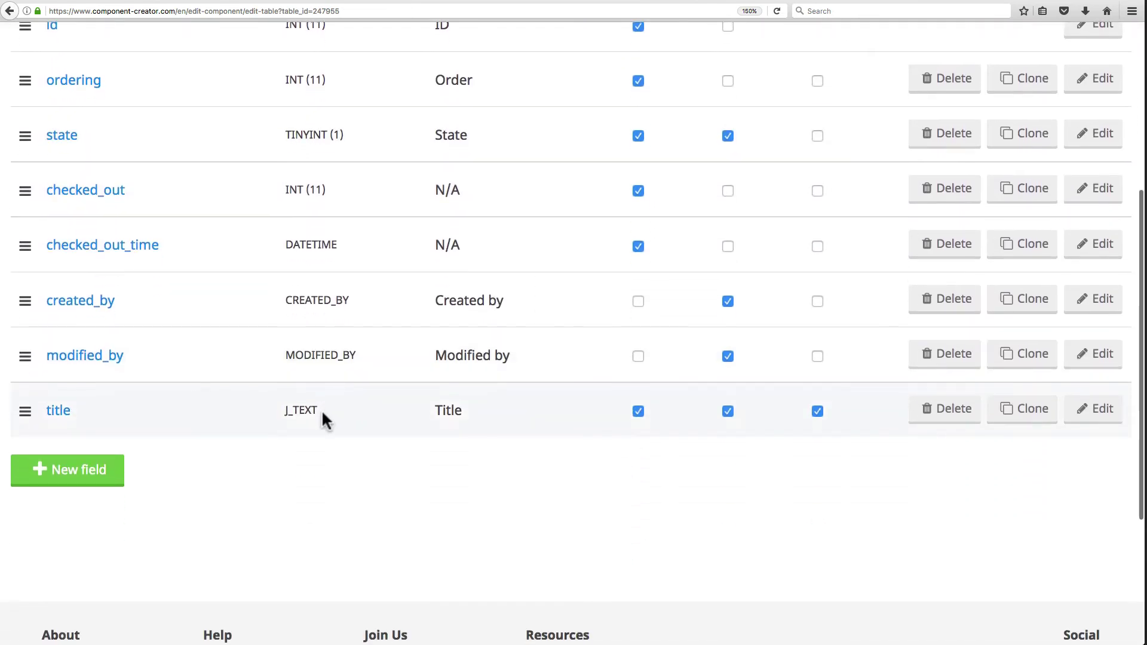
pyautogui.click(59, 471)
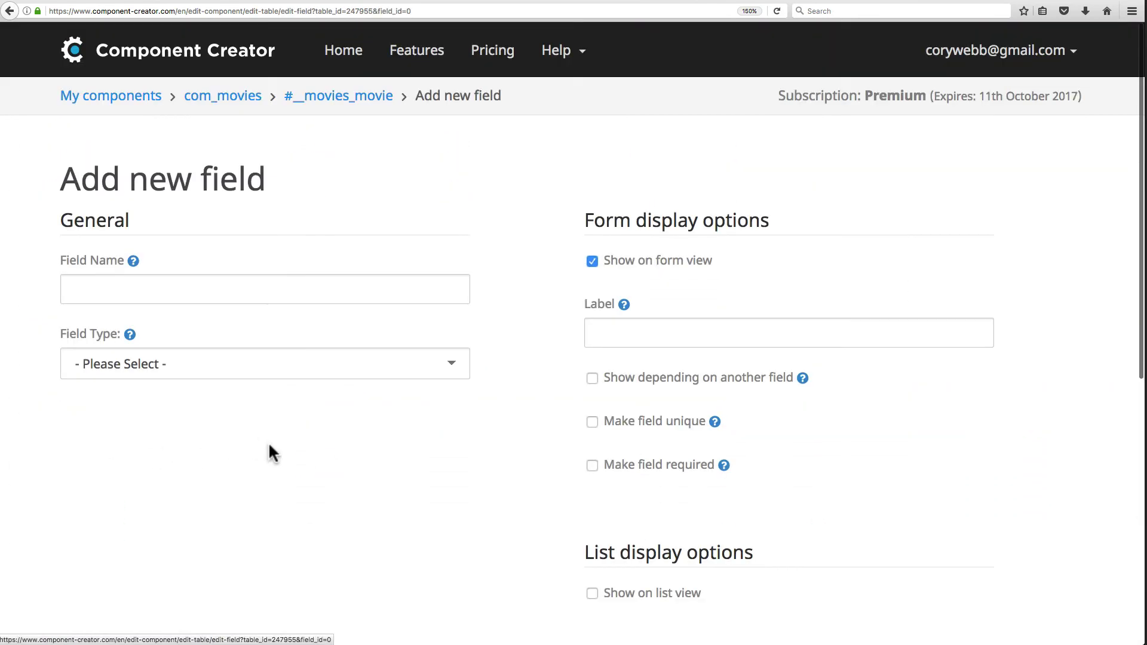
pyautogui.click(206, 282)
pyautogui.write('de')
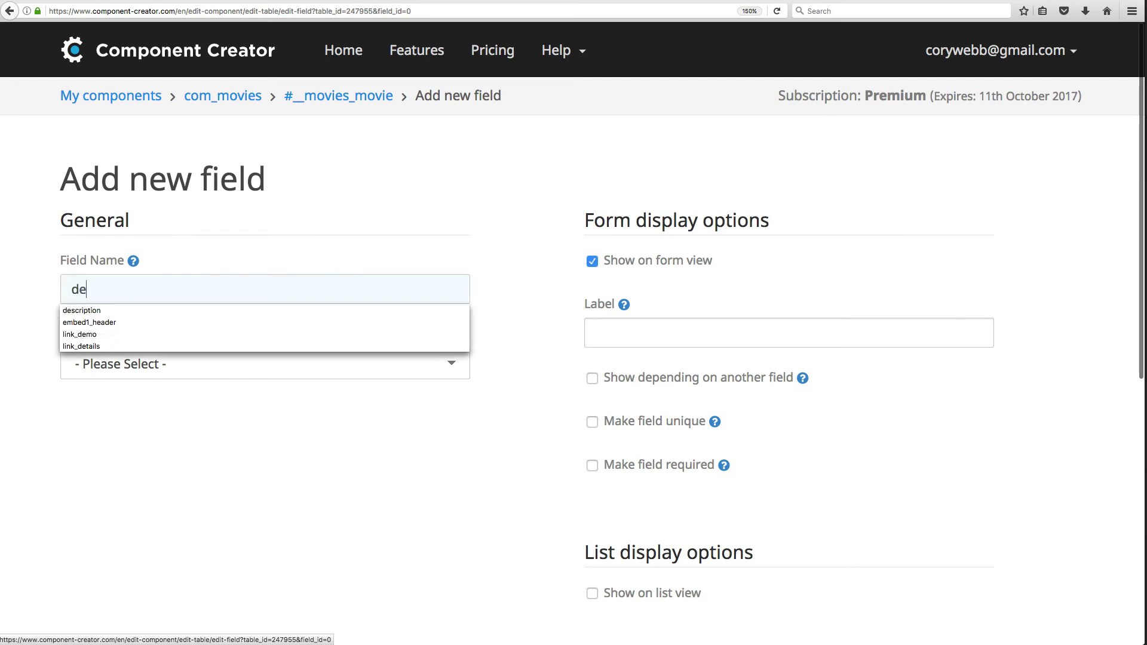
pyautogui.write('scription')
pyautogui.press('Tab')
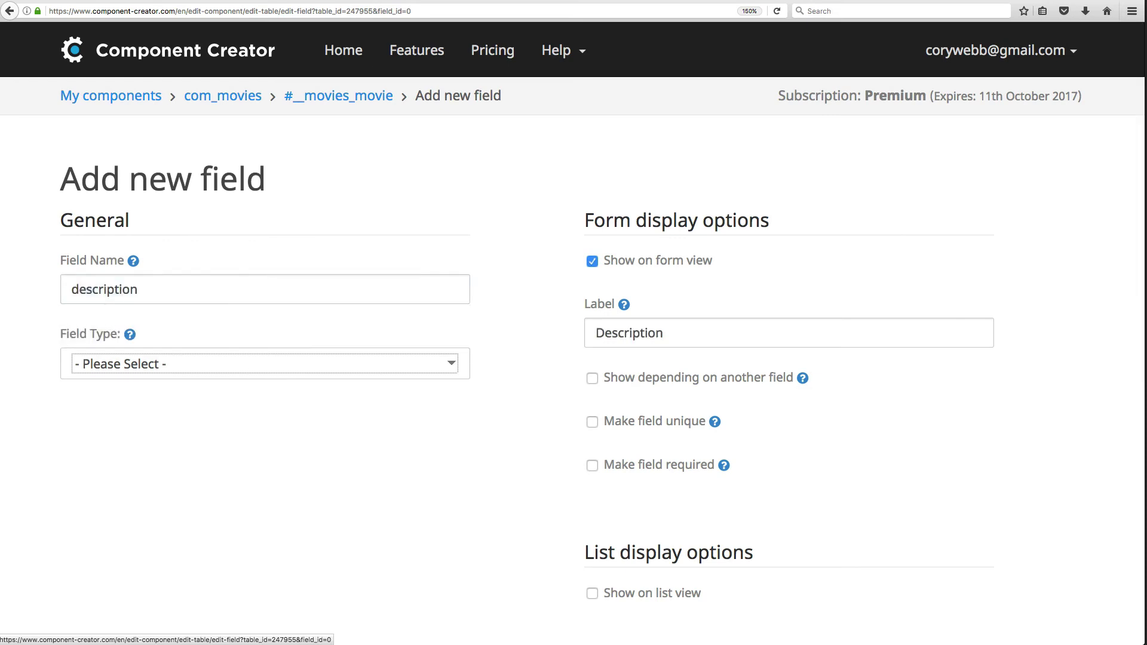
# - Set the new description field's type to Editor (WYSIWYG)
pyautogui.click(432, 380)
pyautogui.scroll(-1, 314, 484)
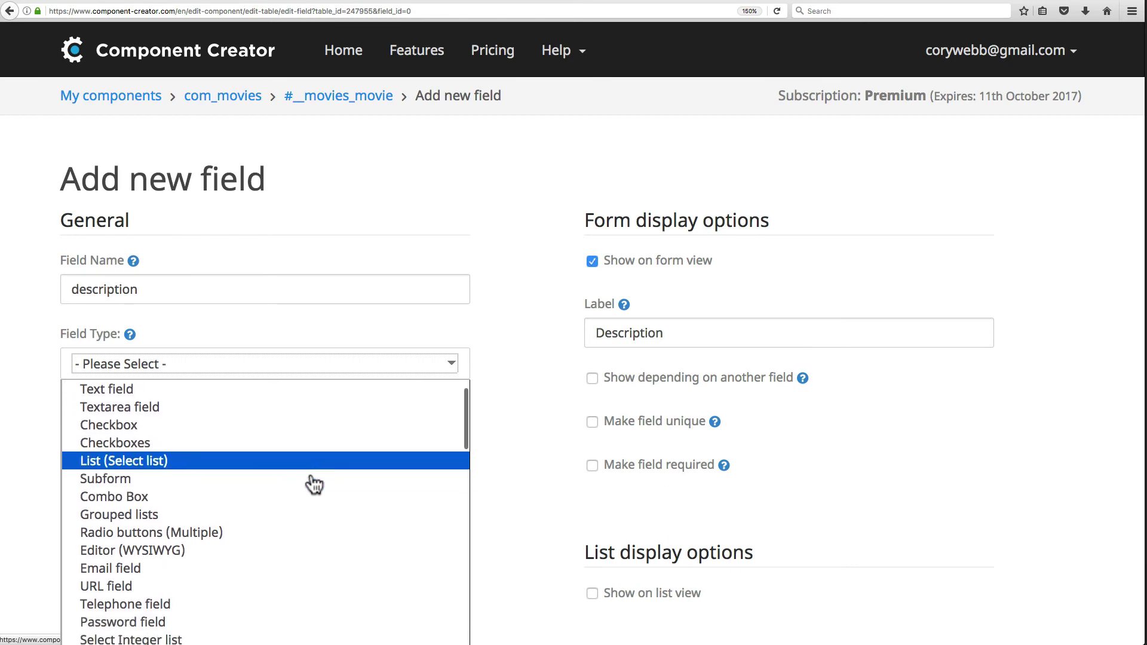
pyautogui.scroll(-2, 313, 484)
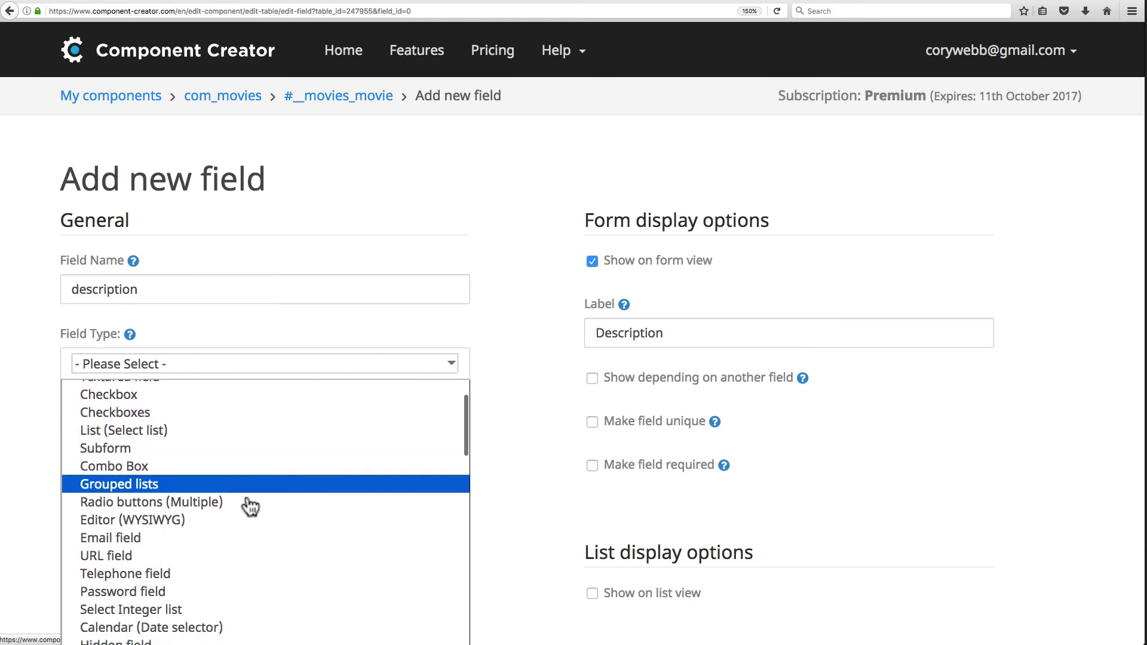
pyautogui.click(127, 522)
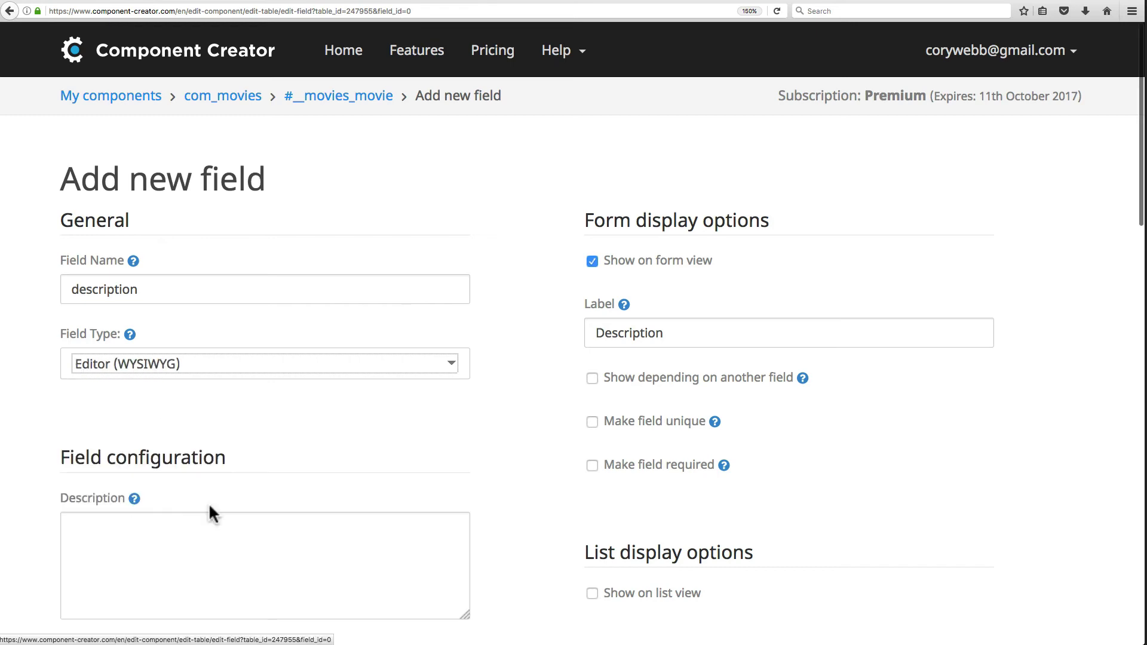
# - Enter "Enter a description for the movie." as the help description of the description field
pyautogui.scroll(-2, 209, 490)
pyautogui.click(211, 456)
pyautogui.write('Enter a de')
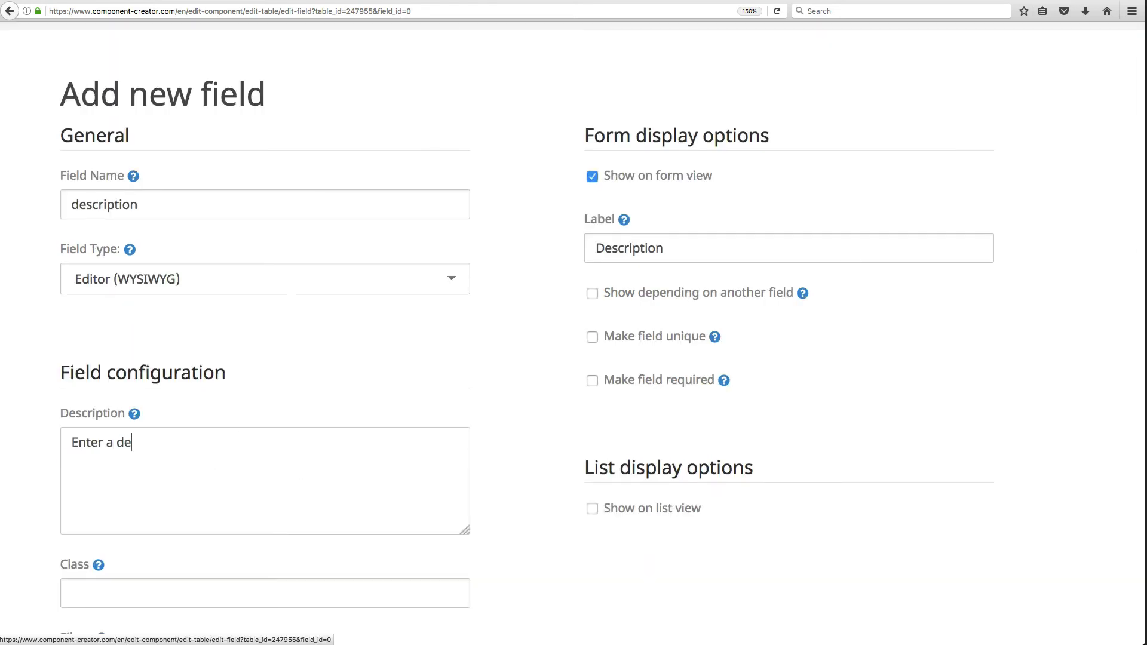
pyautogui.write('scription for the movie.')
# - Review the description field's remaining editor settings, including the help for Width and Columns and the desired and alternative editor options
pyautogui.scroll(-5, 230, 455)
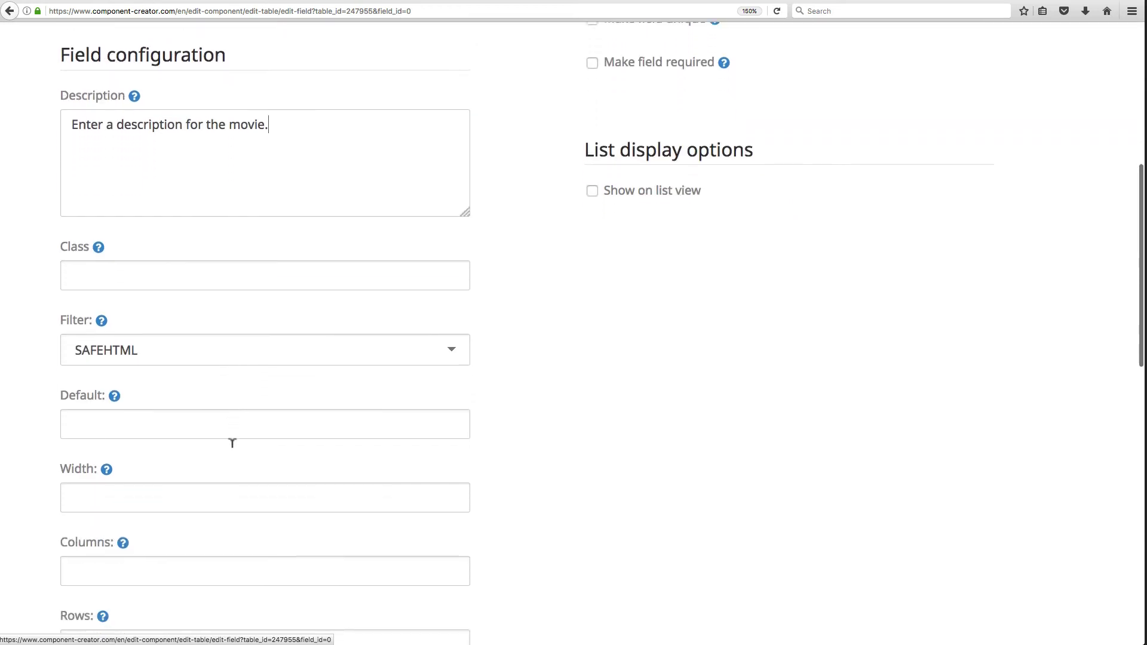
pyautogui.scroll(-3, 66, 376)
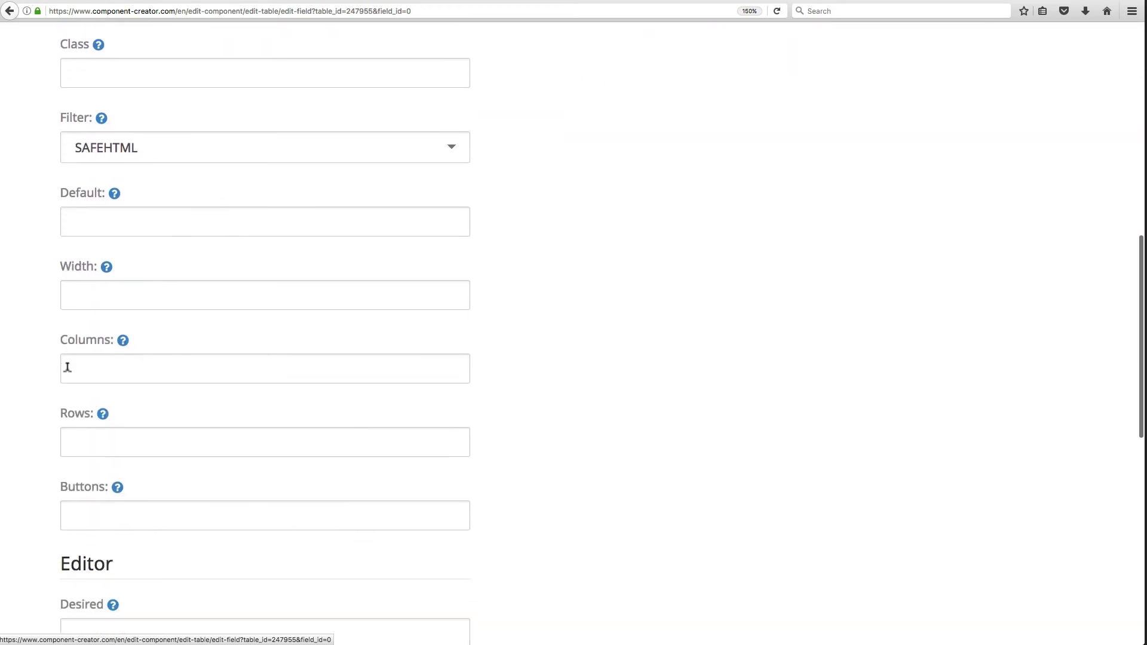
pyautogui.moveTo(105, 265)
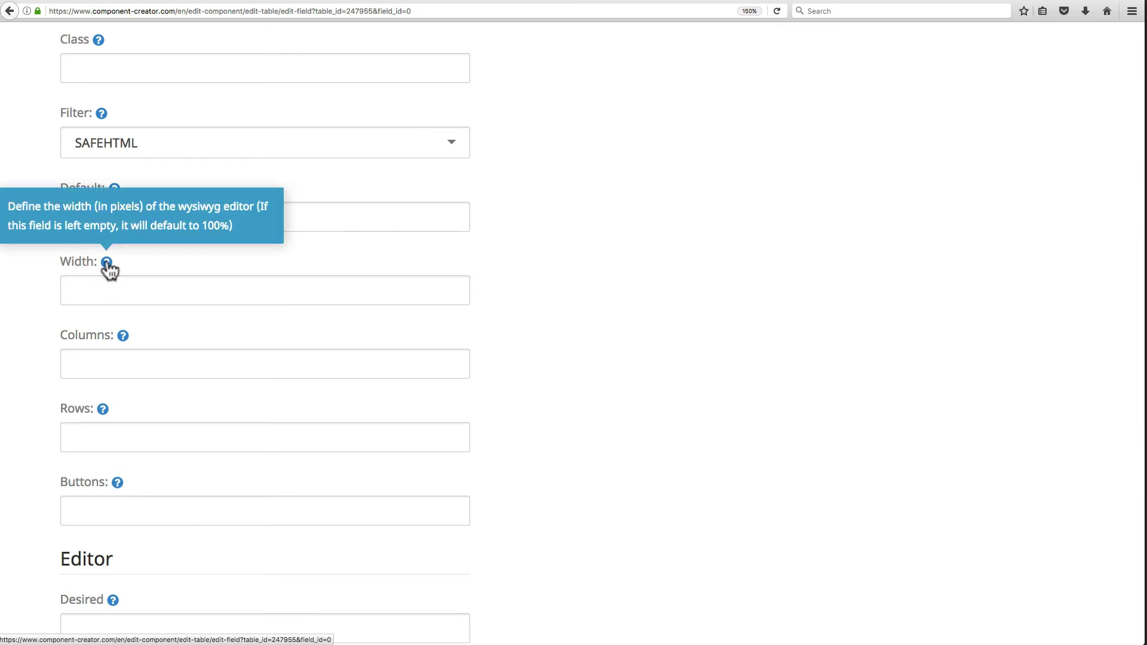
pyautogui.moveTo(122, 339)
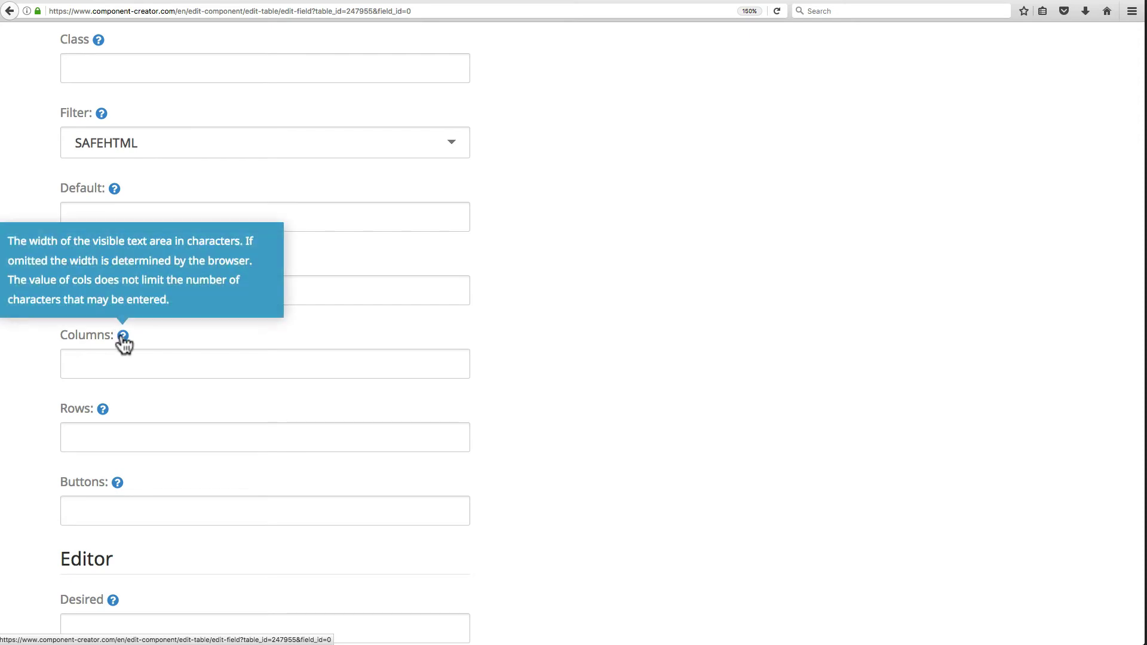
pyautogui.scroll(-4, 37, 378)
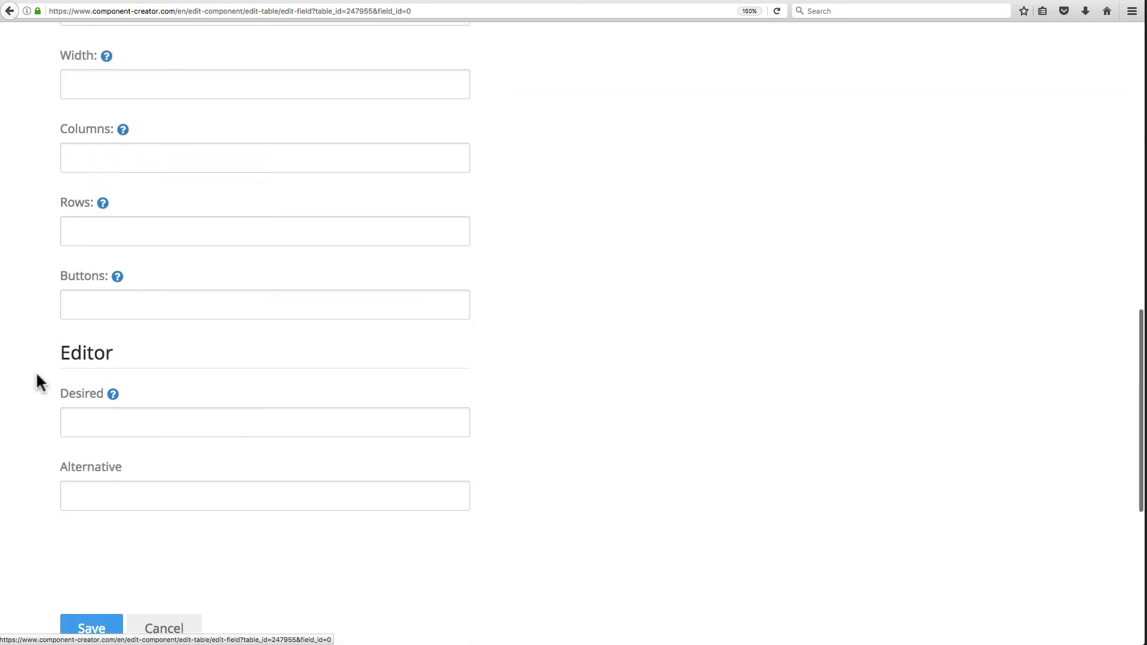
pyautogui.scroll(-1, 37, 383)
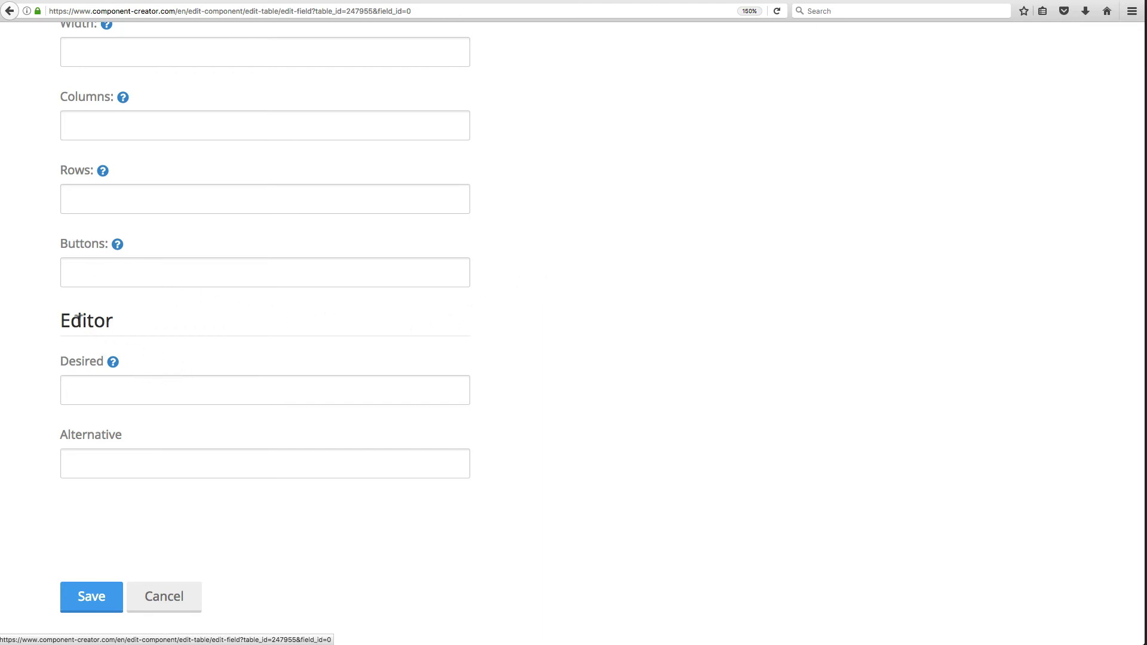
pyautogui.moveTo(113, 363)
pyautogui.scroll(1, 490, 368)
pyautogui.scroll(10, 497, 369)
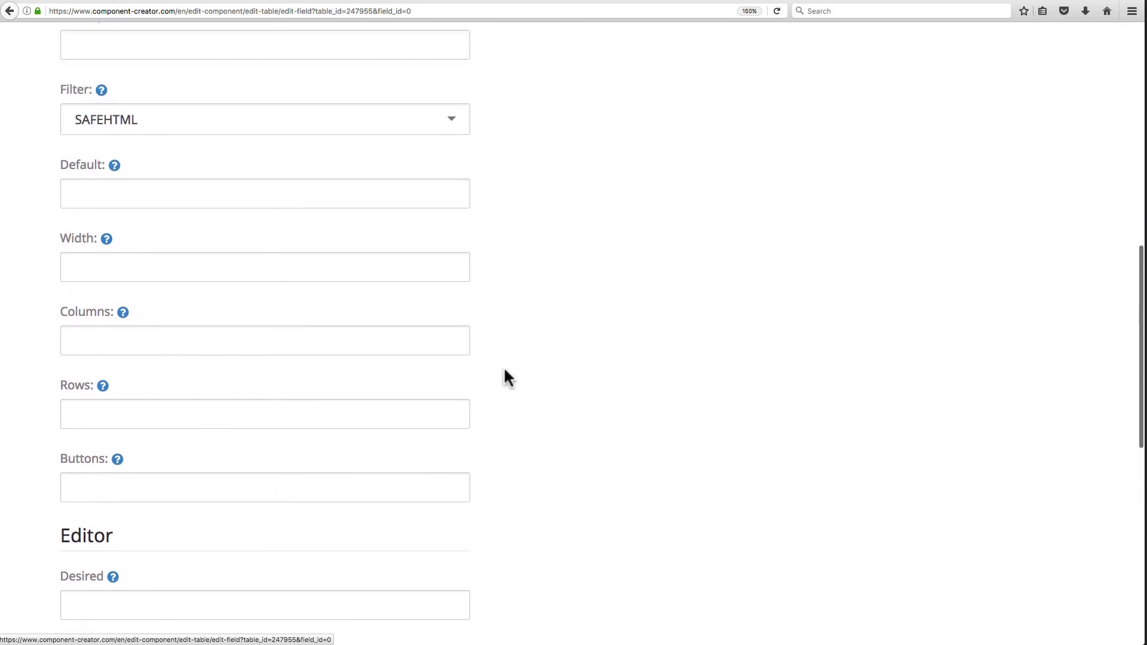
pyautogui.scroll(1, 562, 310)
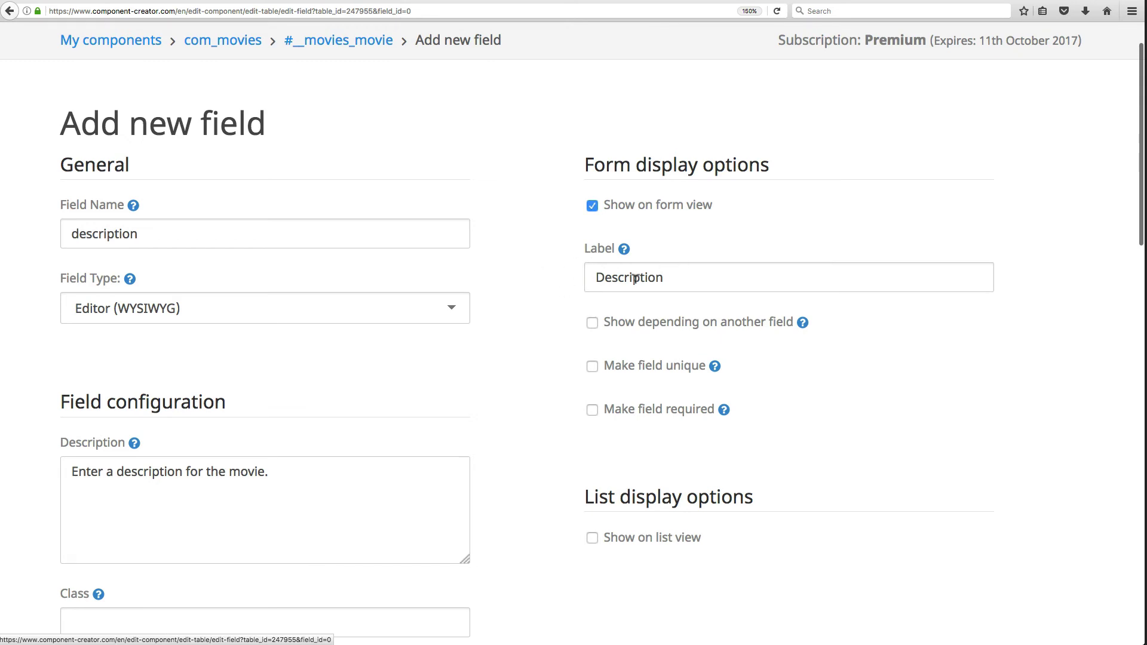
# - Make the description field required with the error message "Please enter a description." and save the field
pyautogui.moveTo(593, 270); pyautogui.dragTo(699, 269)
pyautogui.click(707, 269)
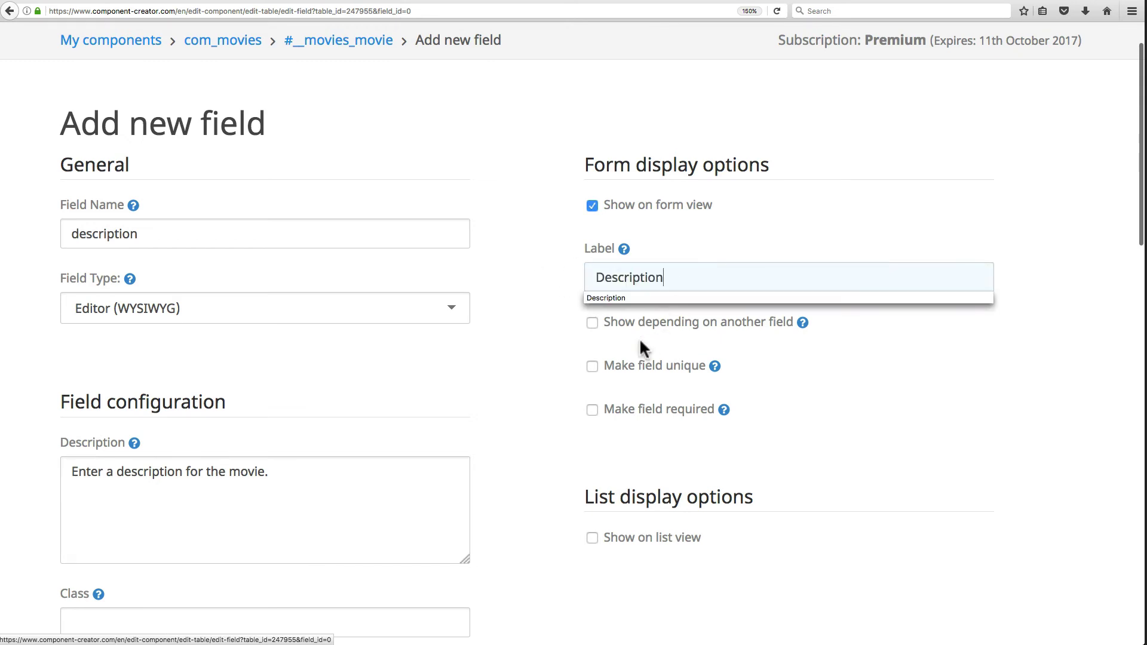
pyautogui.click(566, 407)
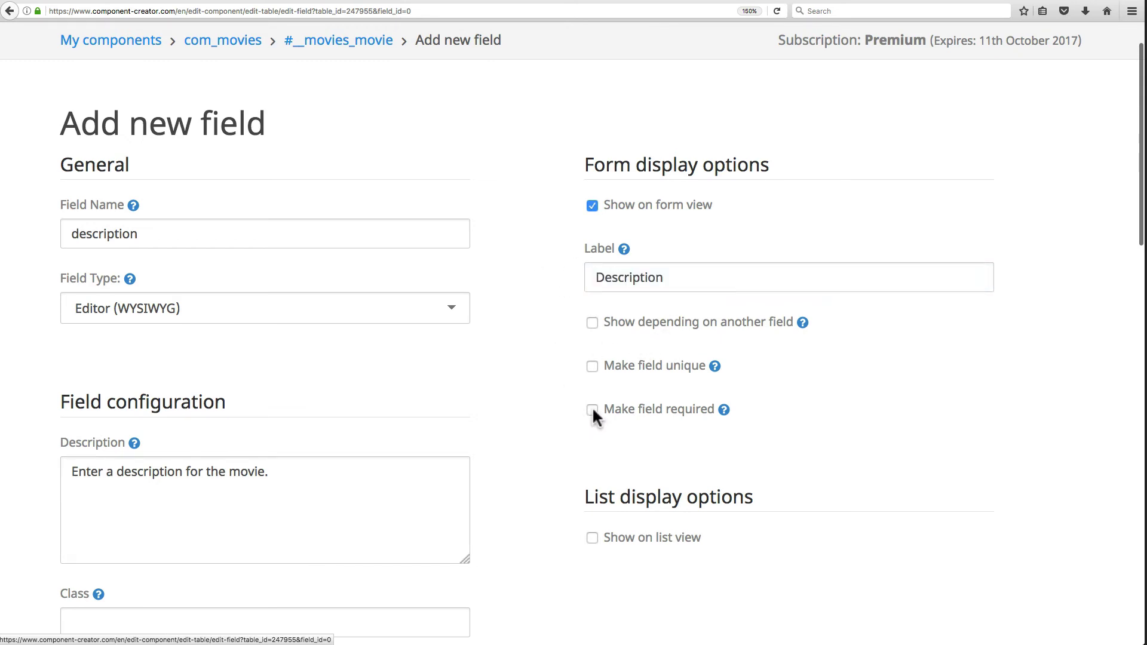
pyautogui.click(592, 410)
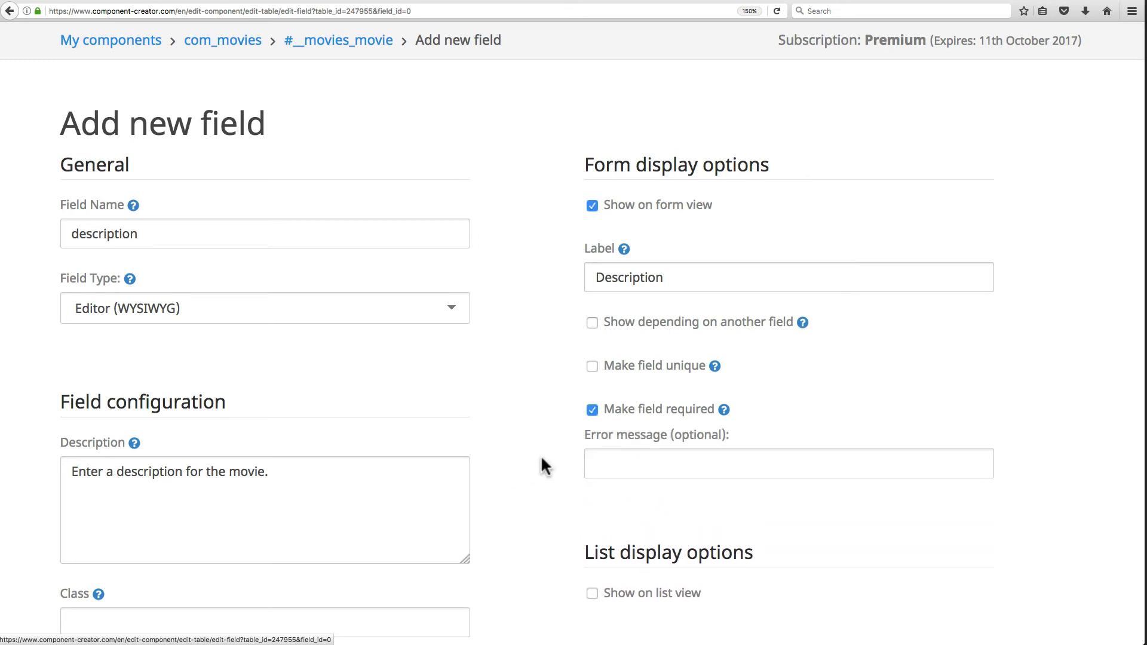
pyautogui.click(622, 460)
pyautogui.write('Please enter a des')
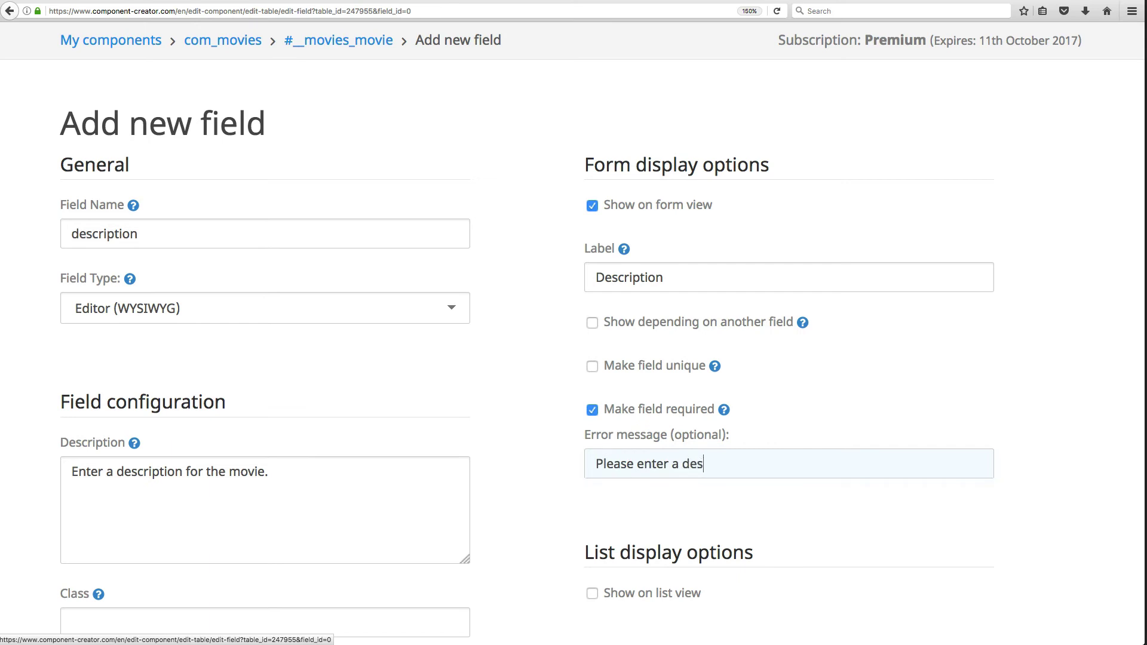
pyautogui.write('cription.')
pyautogui.scroll(-5, 717, 418)
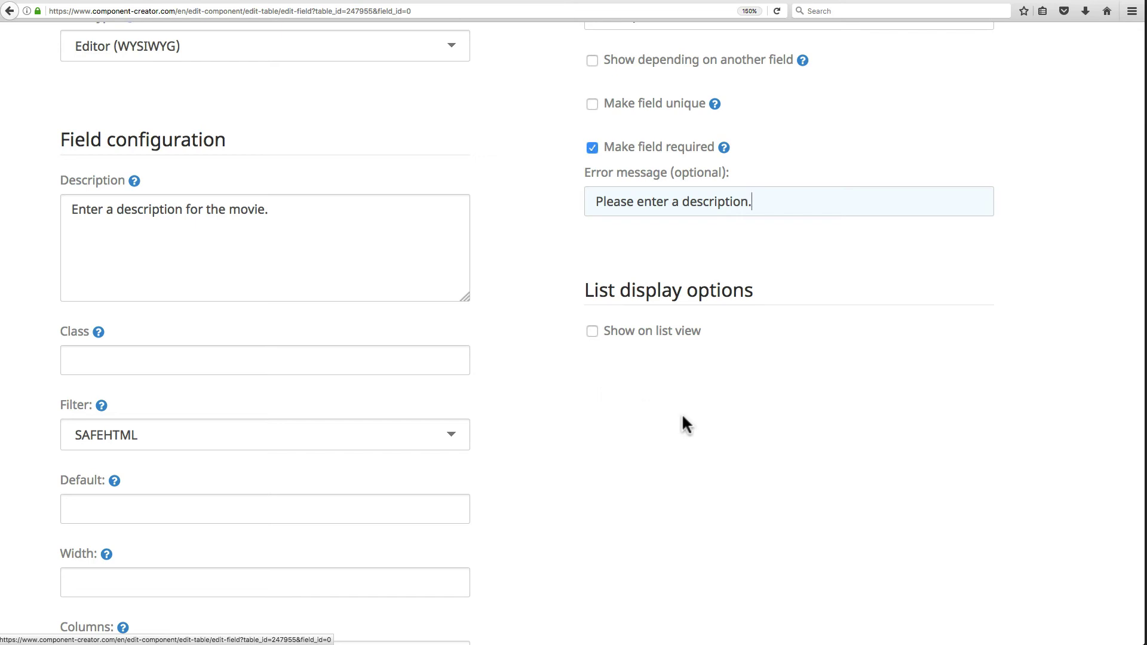
pyautogui.scroll(-15, 647, 393)
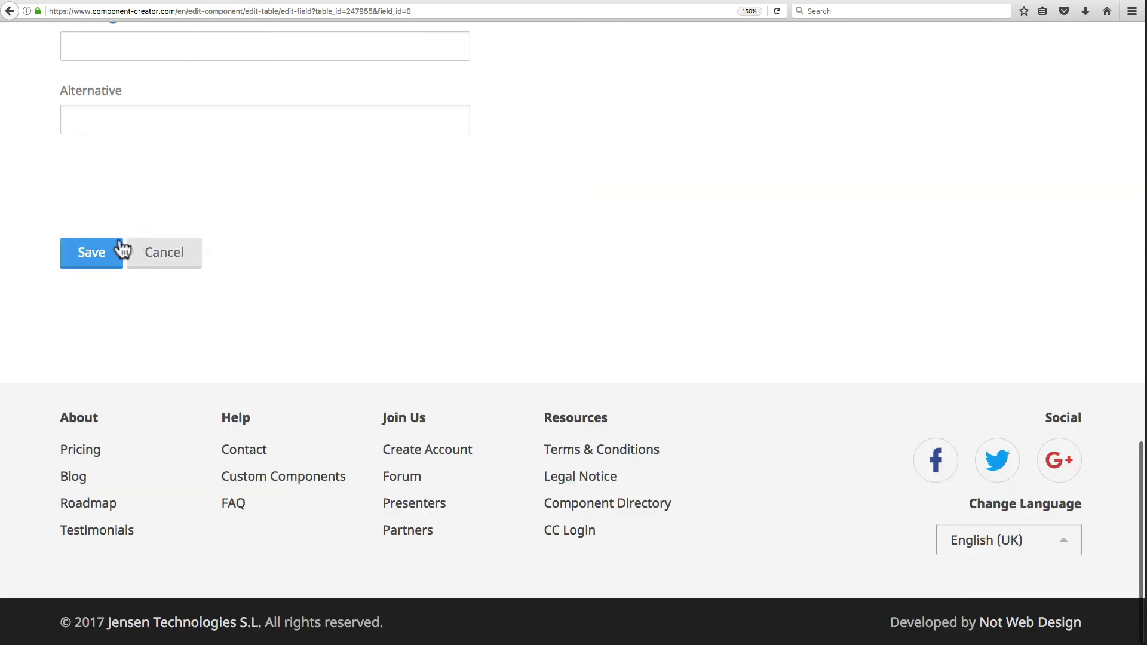
pyautogui.click(91, 254)
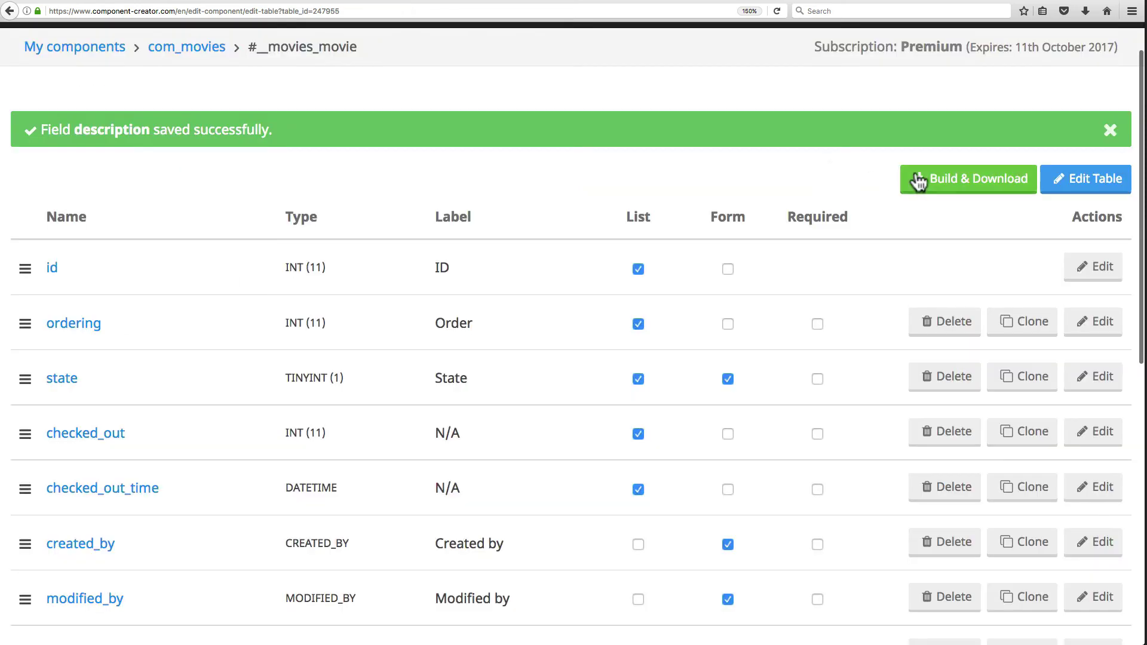
# - Start another new field in the #__movies_movie table and name it release_date
pyautogui.scroll(-4, 249, 569)
pyautogui.click(94, 532)
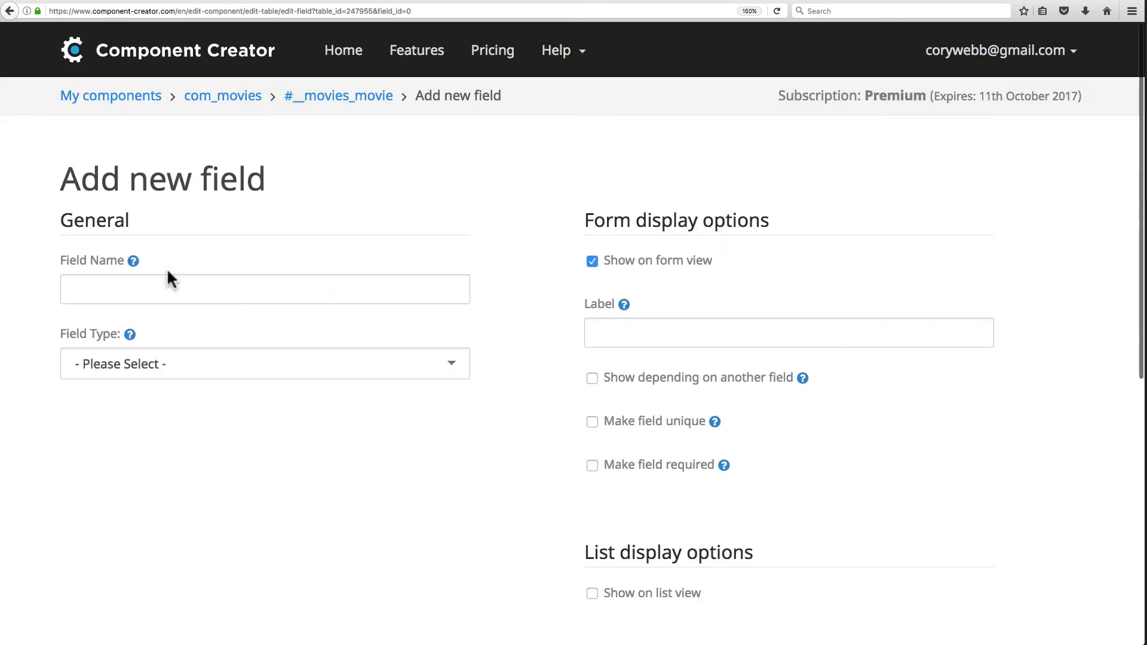
pyautogui.click(169, 281)
pyautogui.write('release_date')
# - Set the release_date field's type to Calendar (Date selector)
pyautogui.click(388, 370)
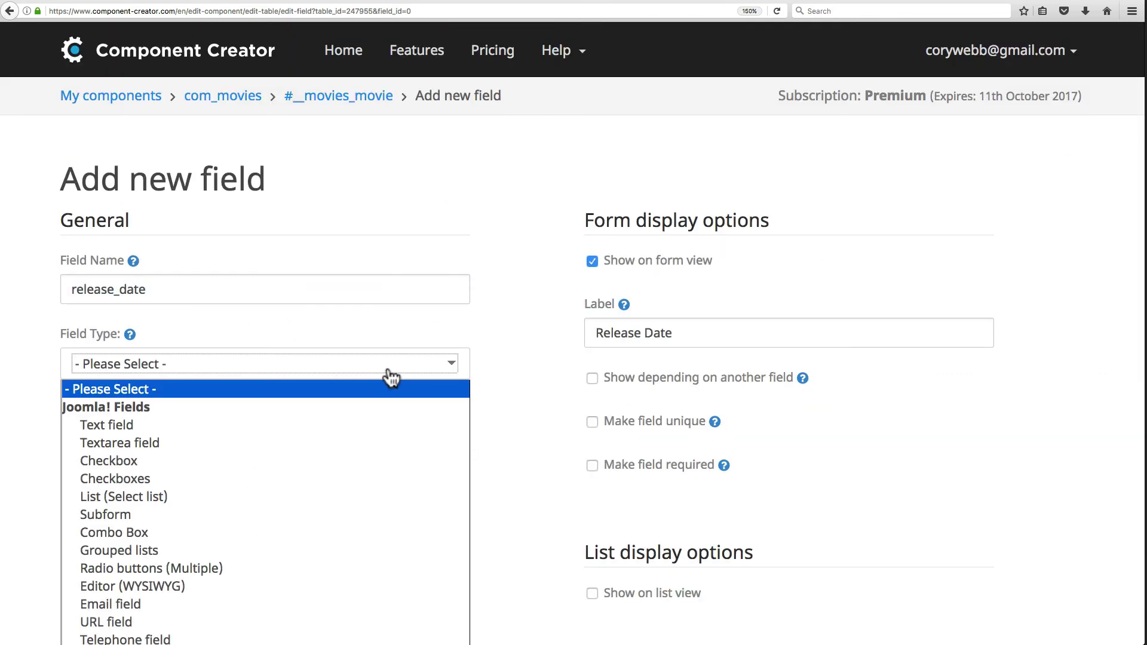
pyautogui.scroll(-2, 324, 481)
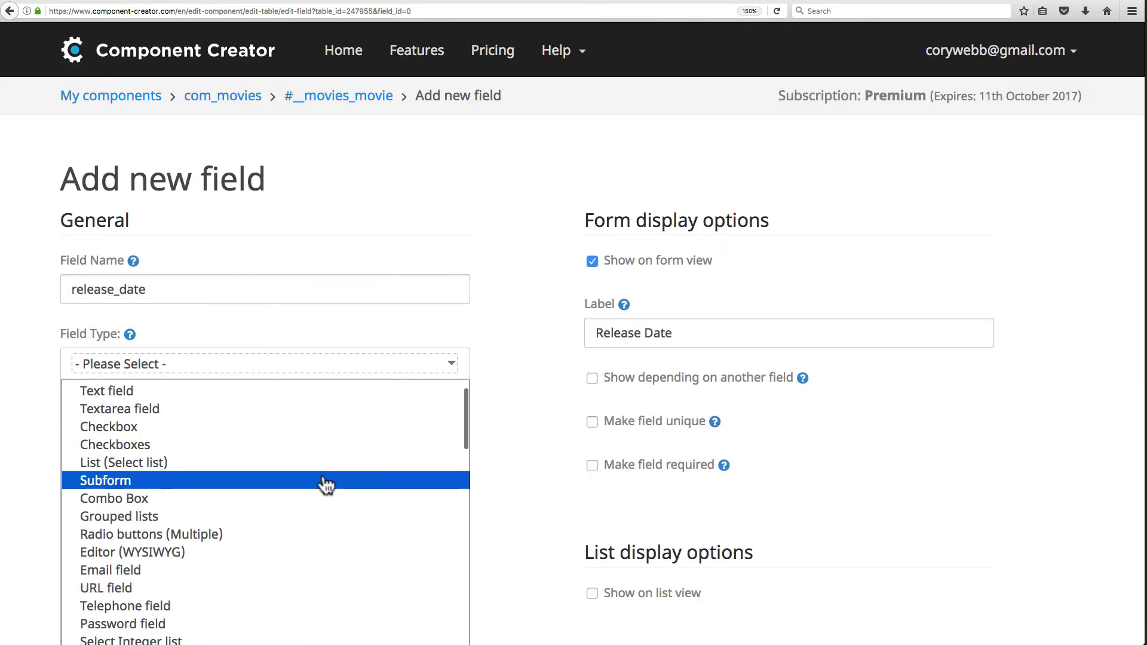
pyautogui.scroll(-1, 327, 479)
pyautogui.scroll(-1, 269, 505)
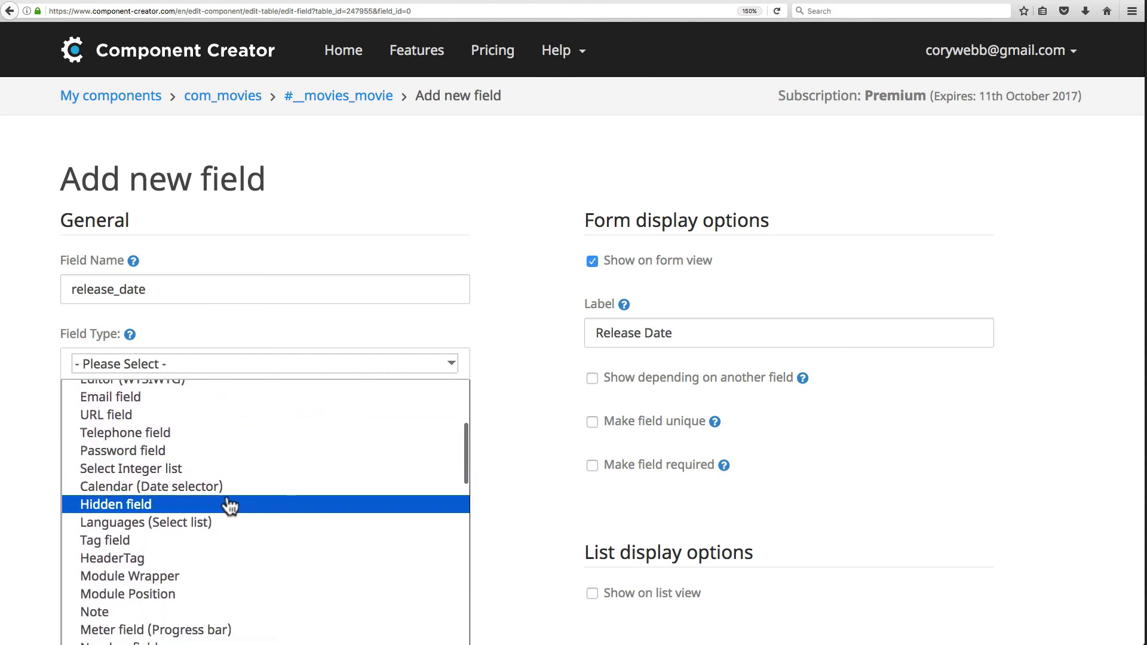
pyautogui.click(198, 486)
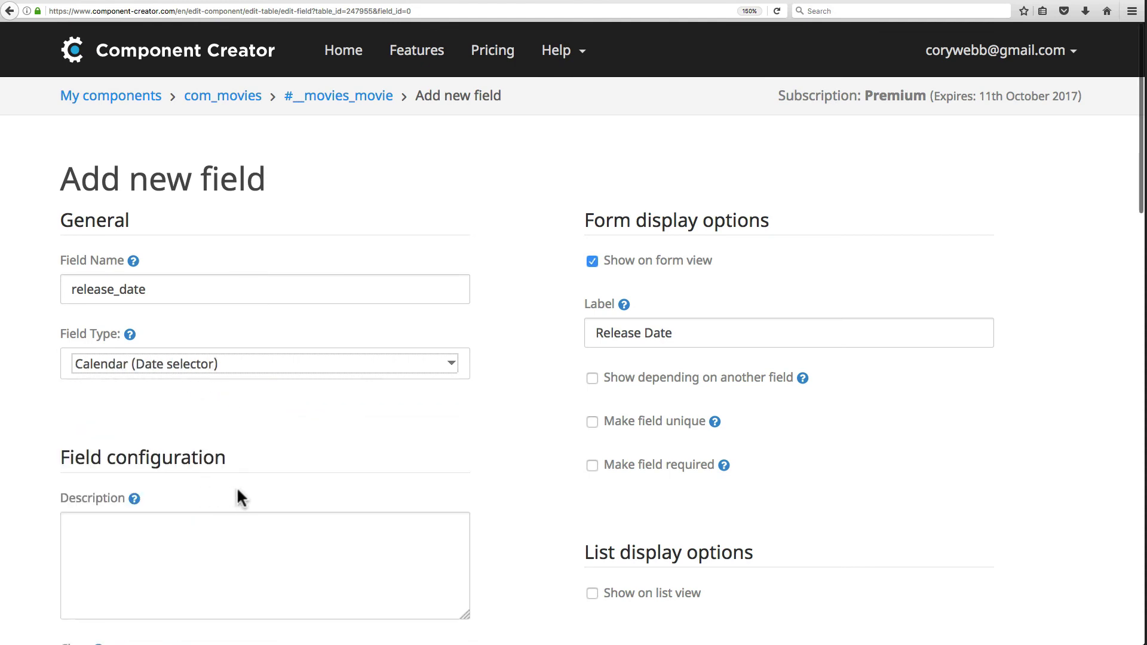
# - Enter "Select the date the movie was released." as the help description of the release_date field
pyautogui.scroll(-1, 237, 490)
pyautogui.click(237, 490)
pyautogui.write('Select the dat')
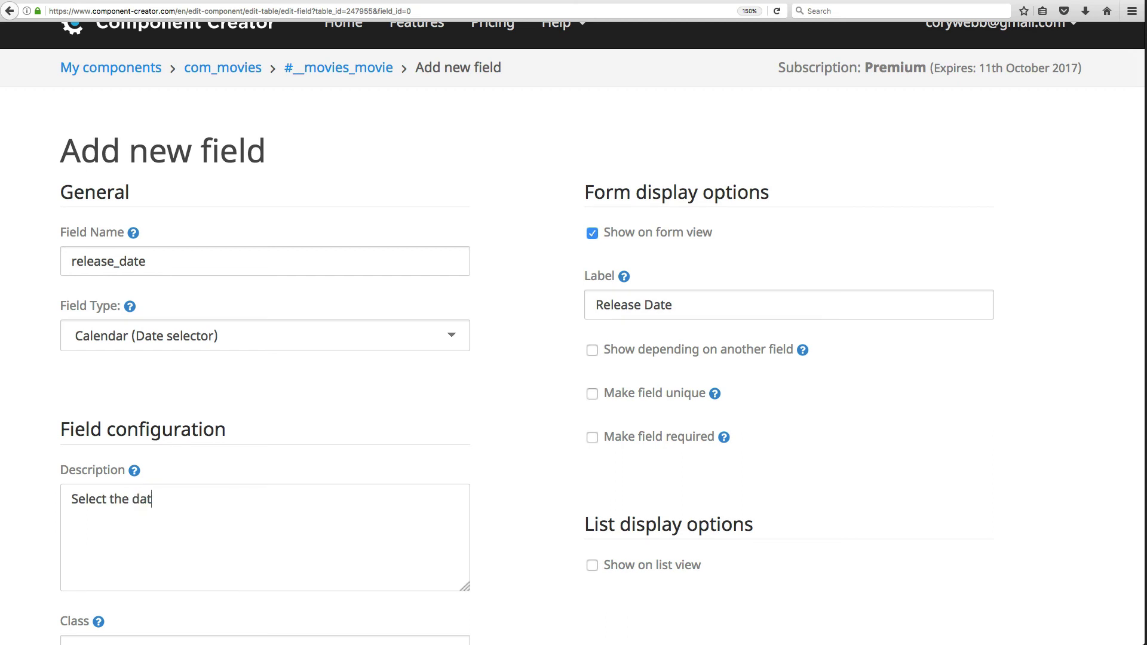
pyautogui.write('e the movie was released.')
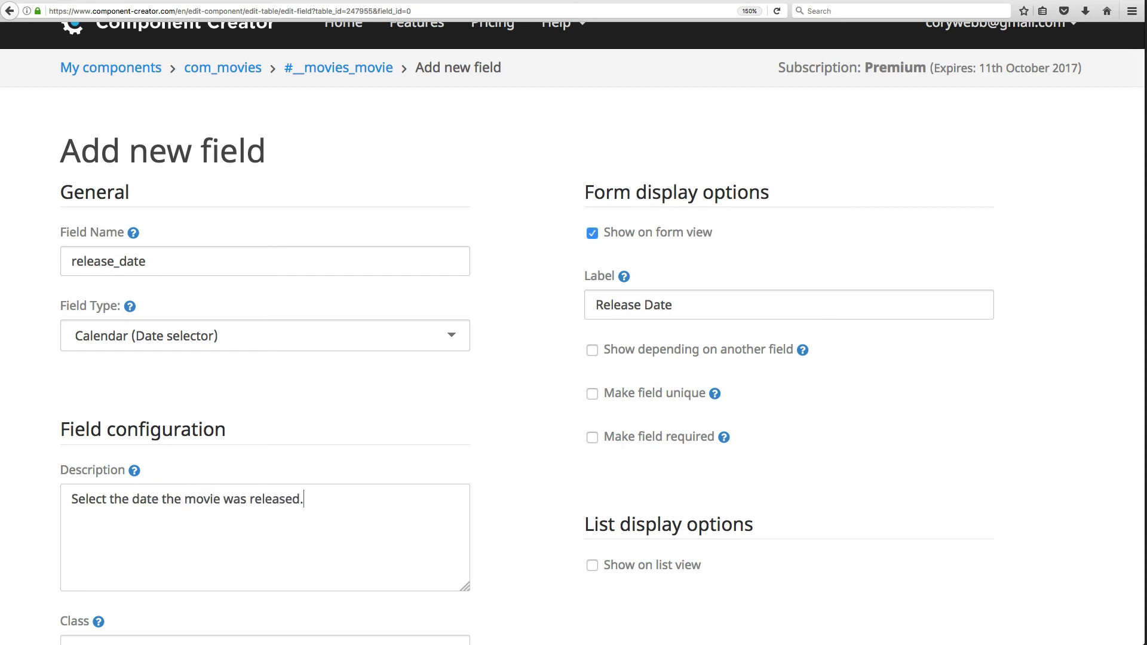
# - Examine the calendar settings of the release_date field, including default, date format, time format, year limits and the display checkboxes
pyautogui.scroll(-5, 227, 500)
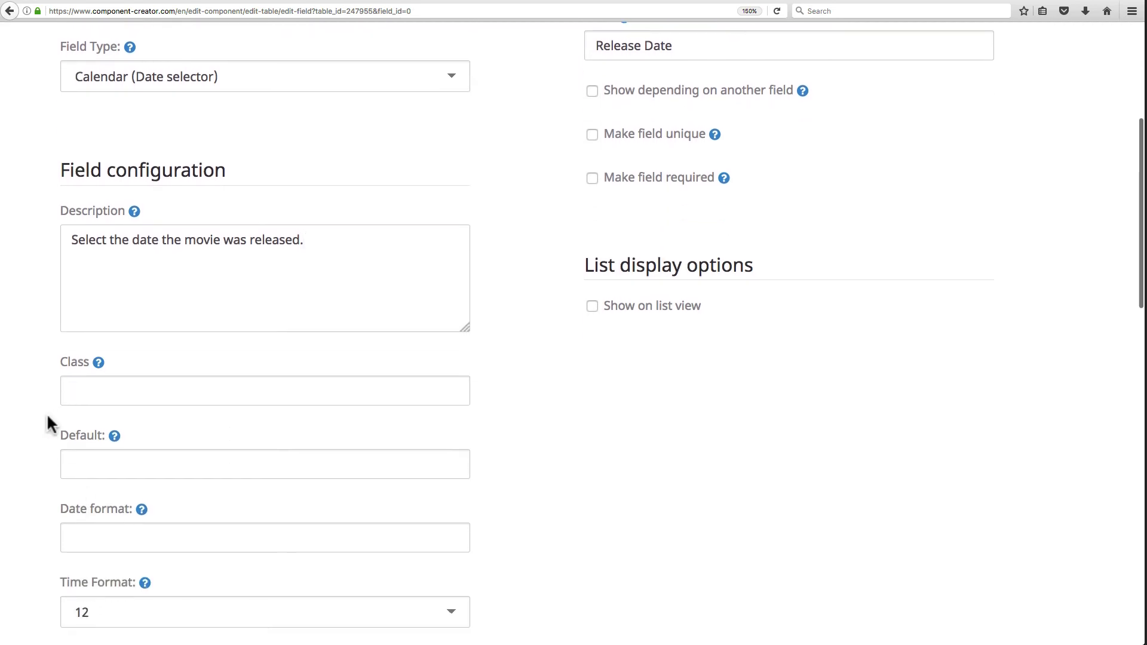
pyautogui.scroll(-3, 48, 412)
pyautogui.click(73, 328)
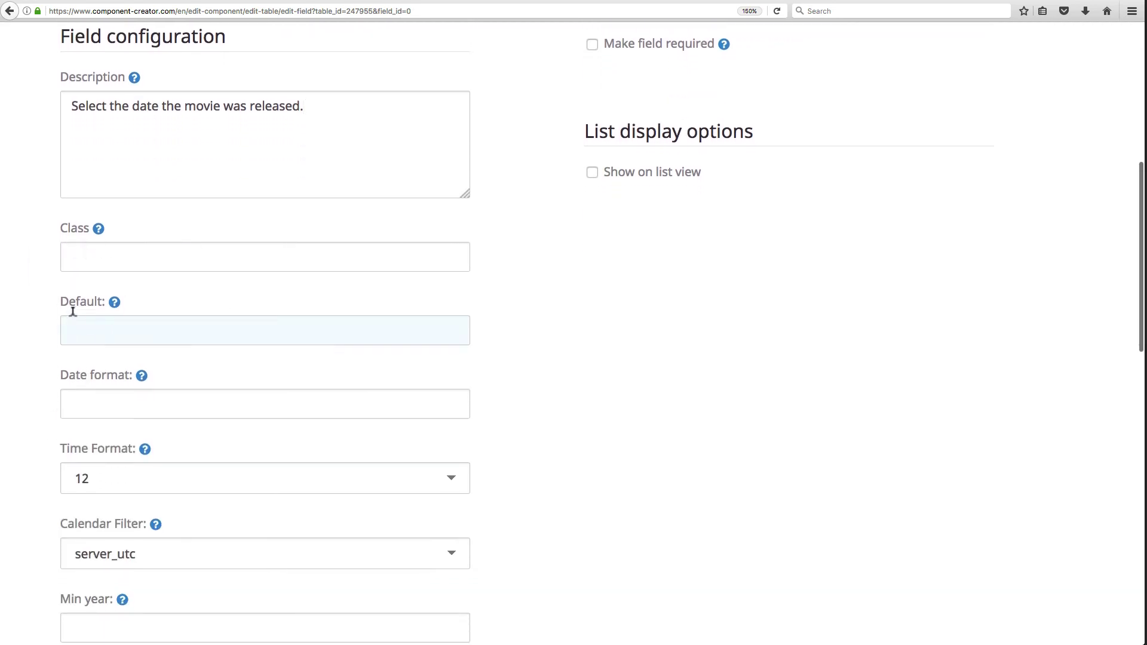
pyautogui.scroll(-2, 36, 403)
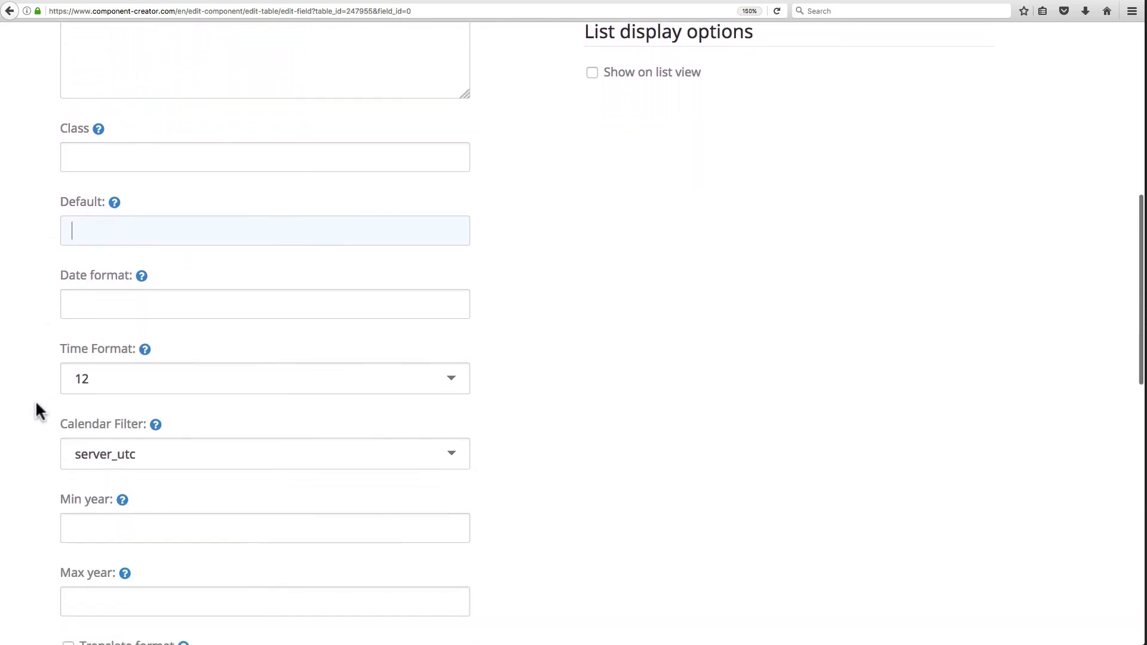
pyautogui.click(102, 286)
pyautogui.moveTo(139, 269)
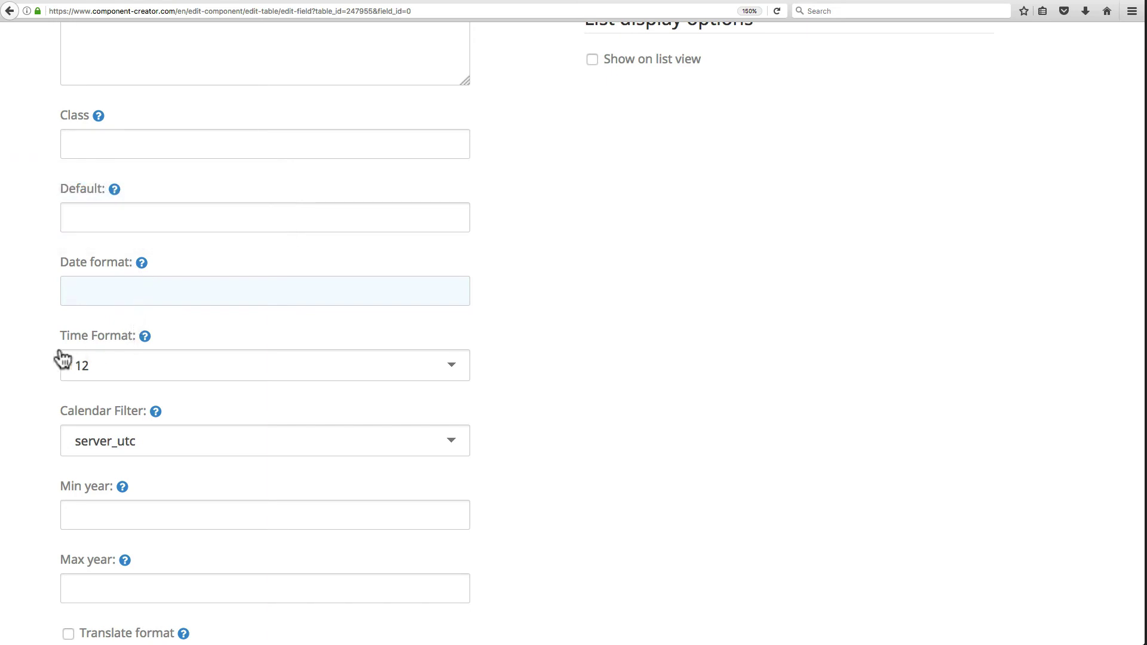
pyautogui.scroll(-4, 40, 361)
pyautogui.click(187, 242)
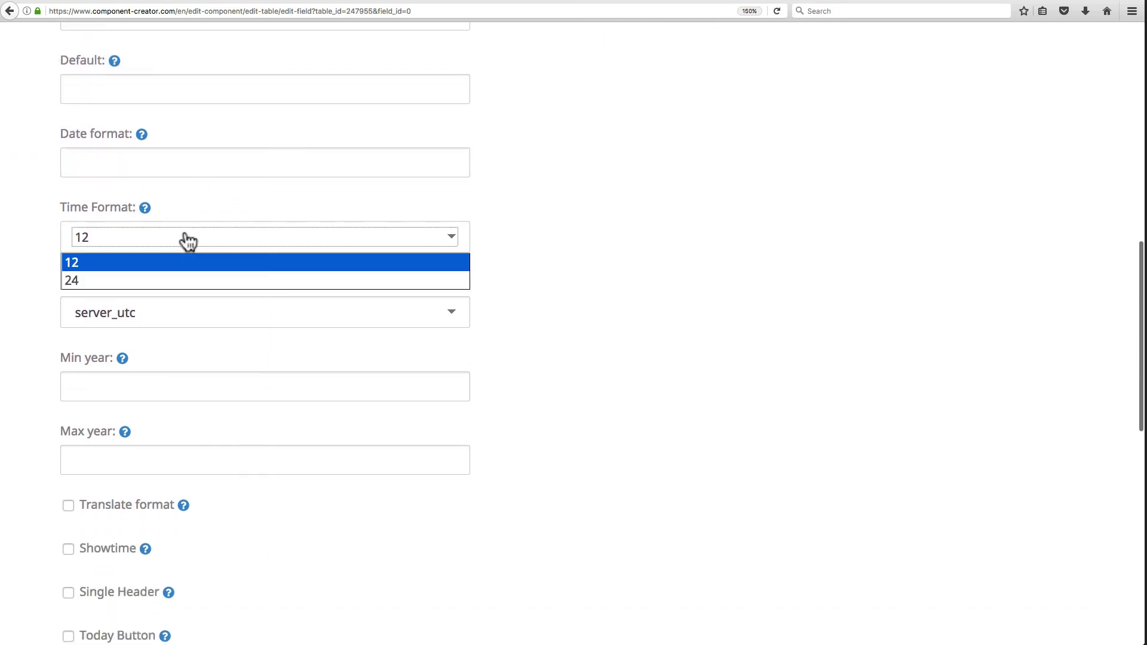
pyautogui.click(186, 241)
pyautogui.scroll(-5, 184, 194)
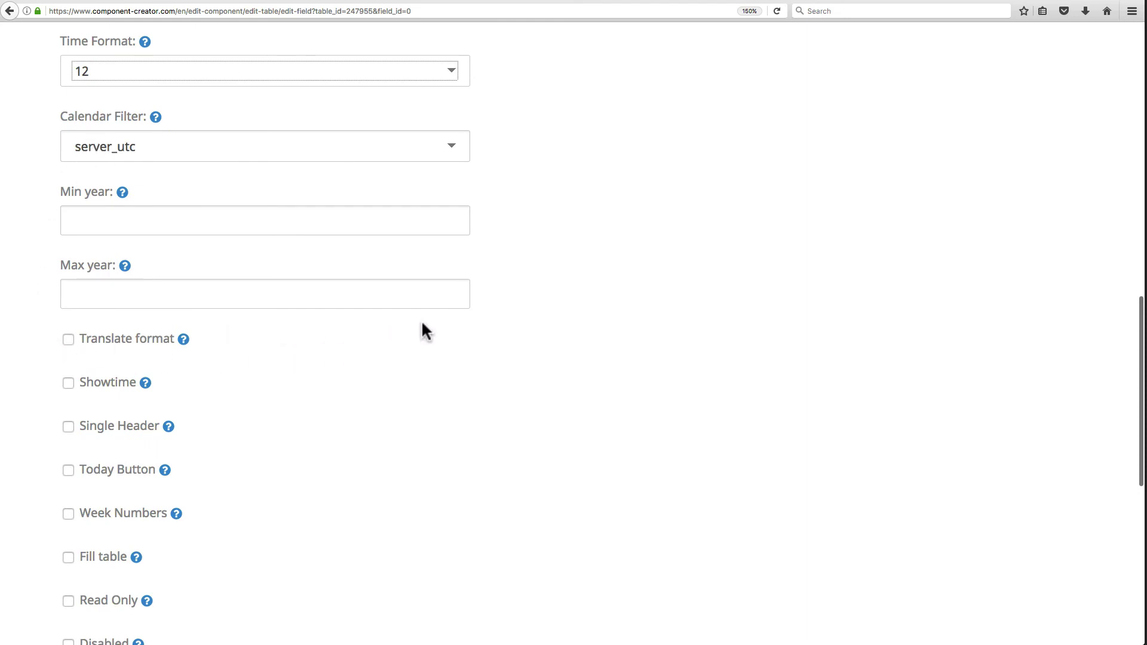
pyautogui.scroll(-5, 131, 358)
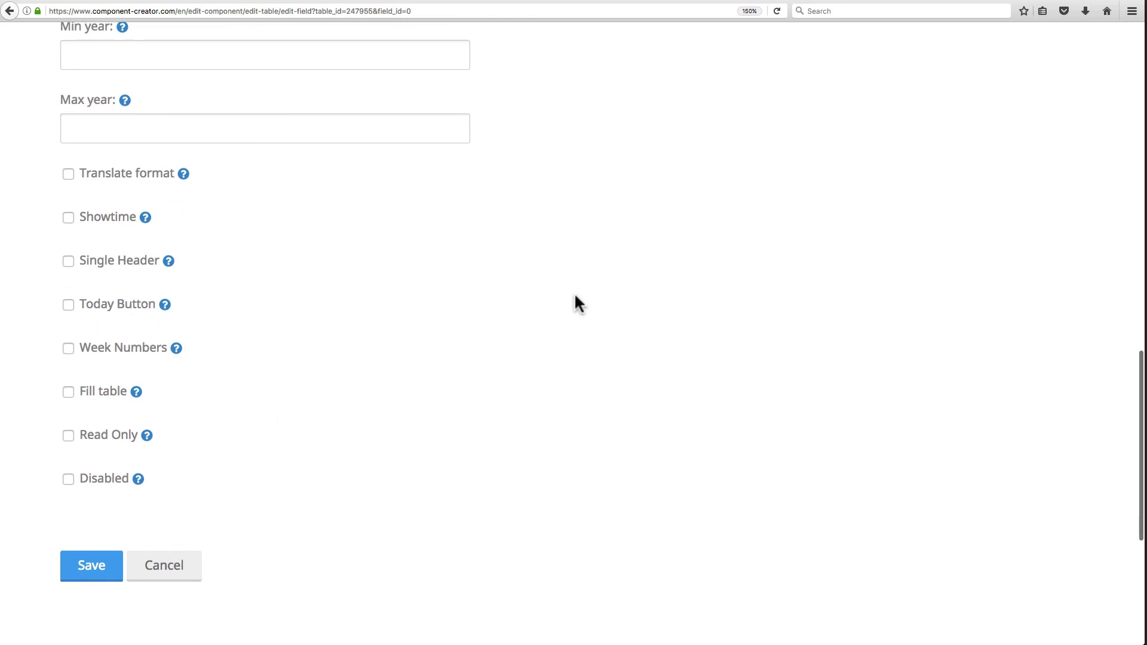
pyautogui.scroll(20, 574, 300)
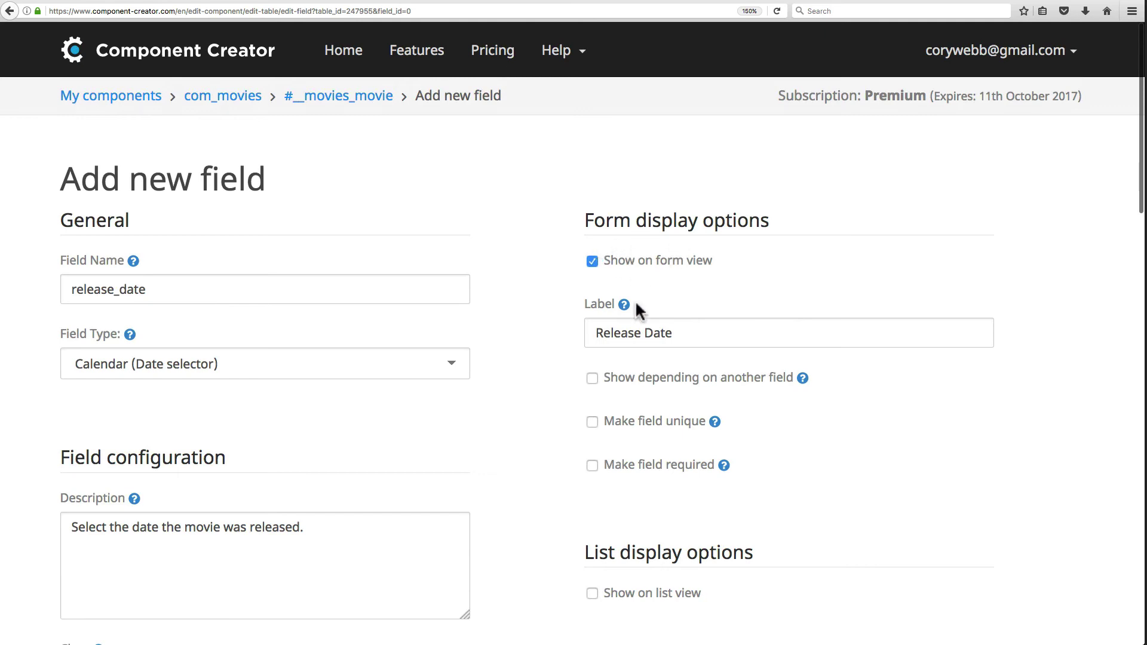
# - Make the release_date field required with the error message "Please select a release date."
pyautogui.scroll(-3, 605, 306)
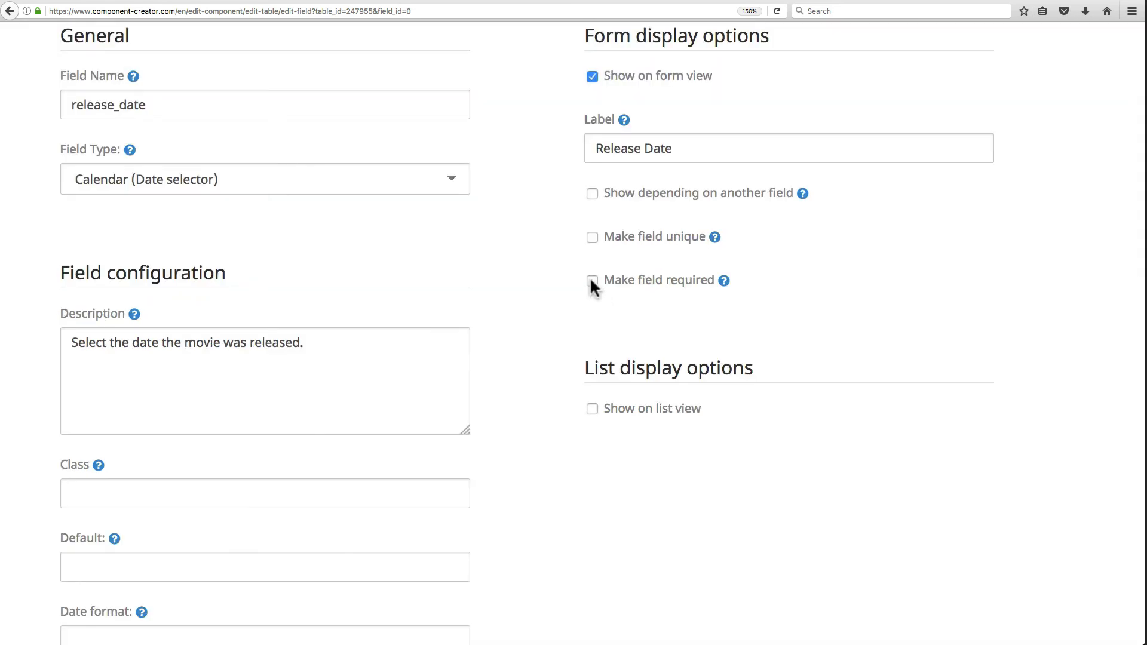
pyautogui.click(591, 280)
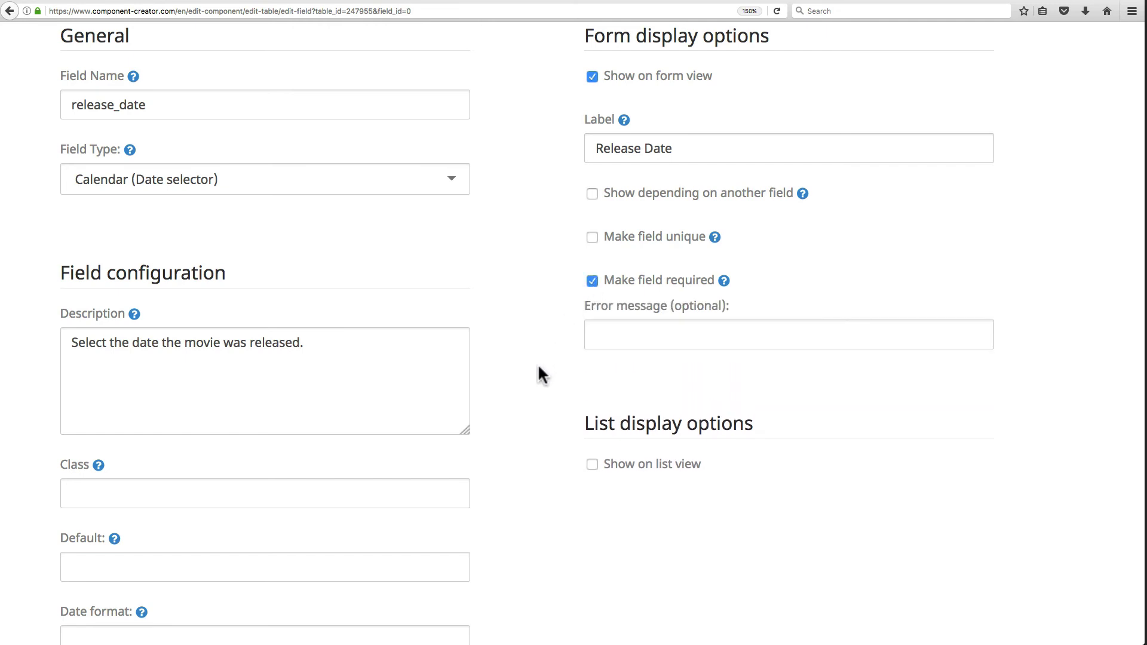
pyautogui.click(625, 323)
pyautogui.write('Please ')
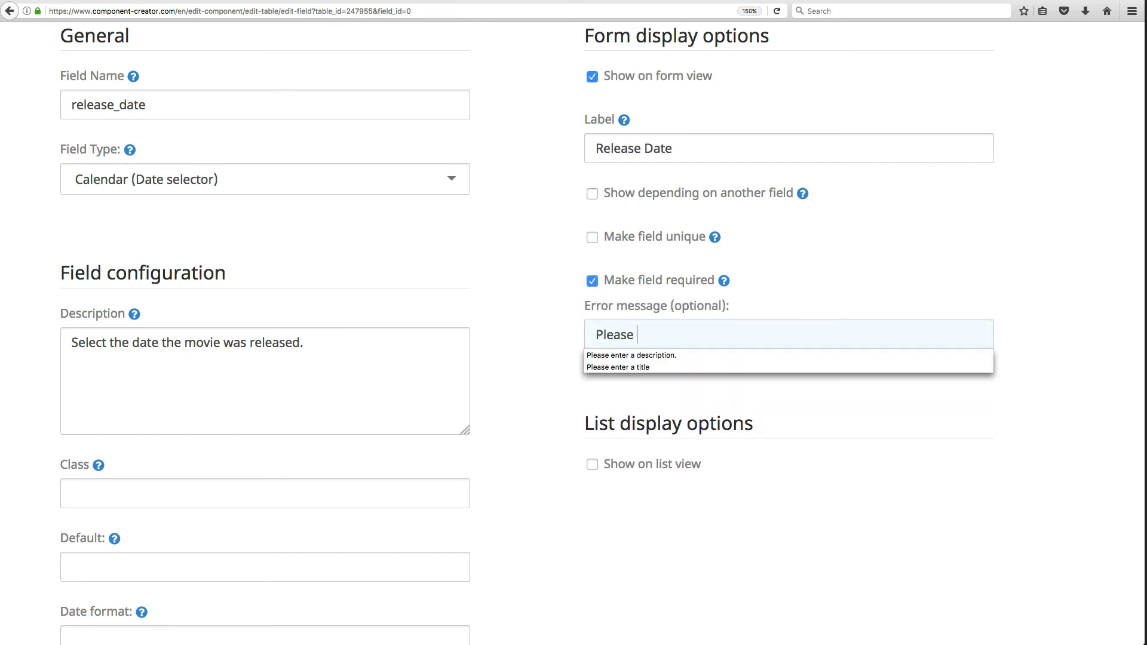
pyautogui.write('select a ')
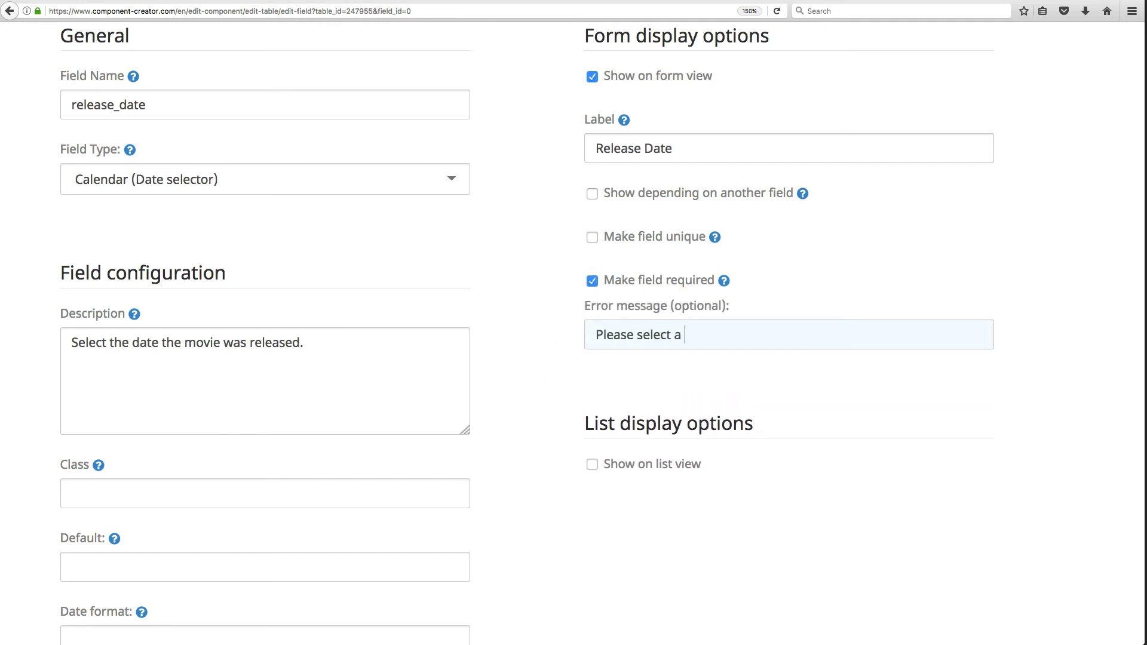
pyautogui.write('release date.')
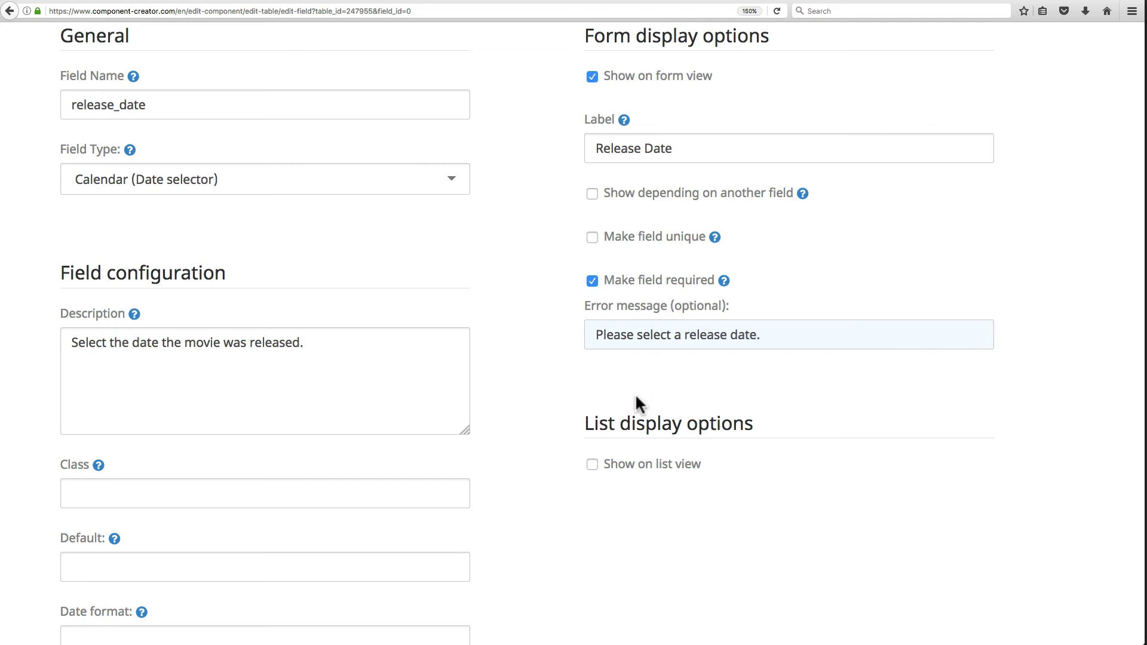
# - Show the release_date field on the list view with a filter for it, and save the field
pyautogui.scroll(-3, 613, 404)
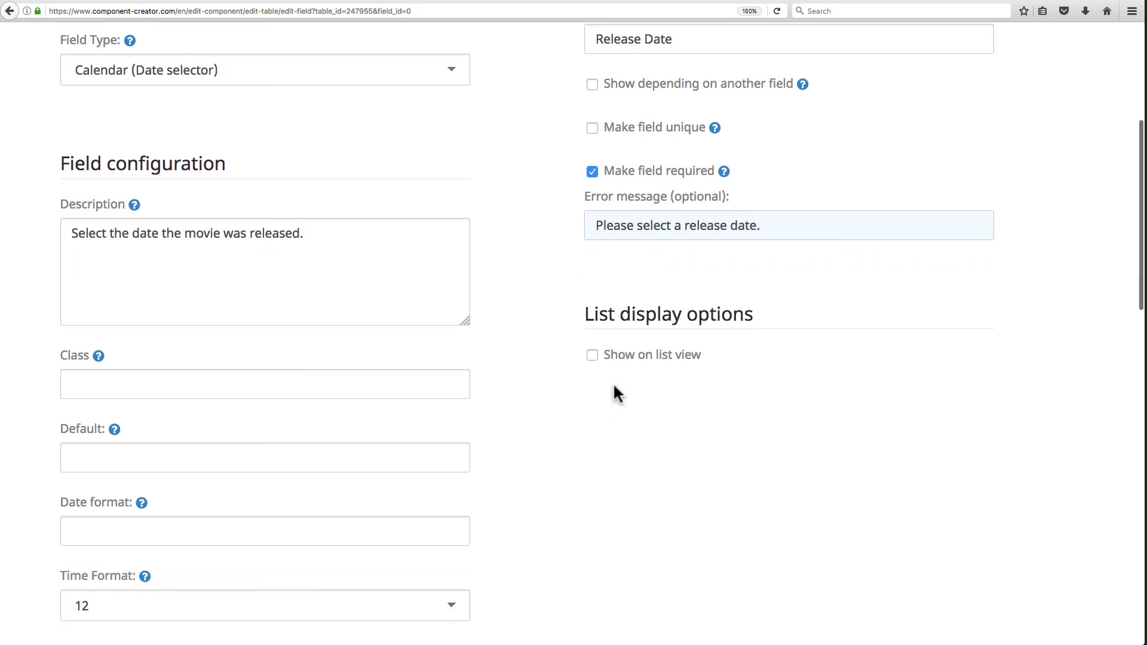
pyautogui.click(592, 356)
pyautogui.scroll(-3, 549, 395)
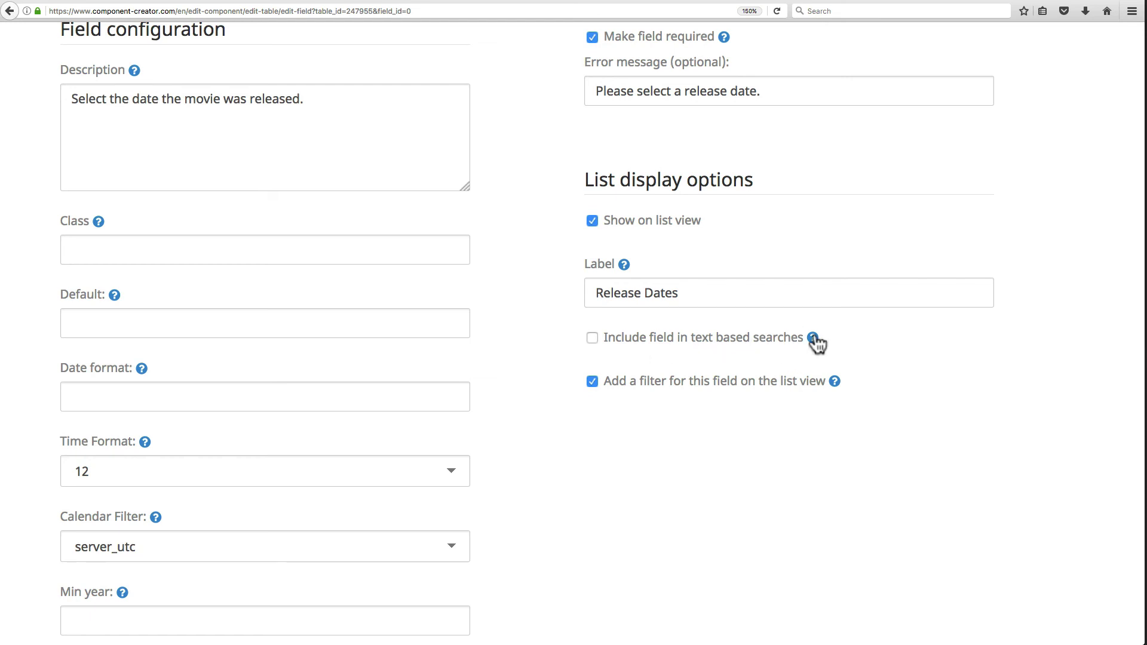
pyautogui.scroll(-10, 532, 383)
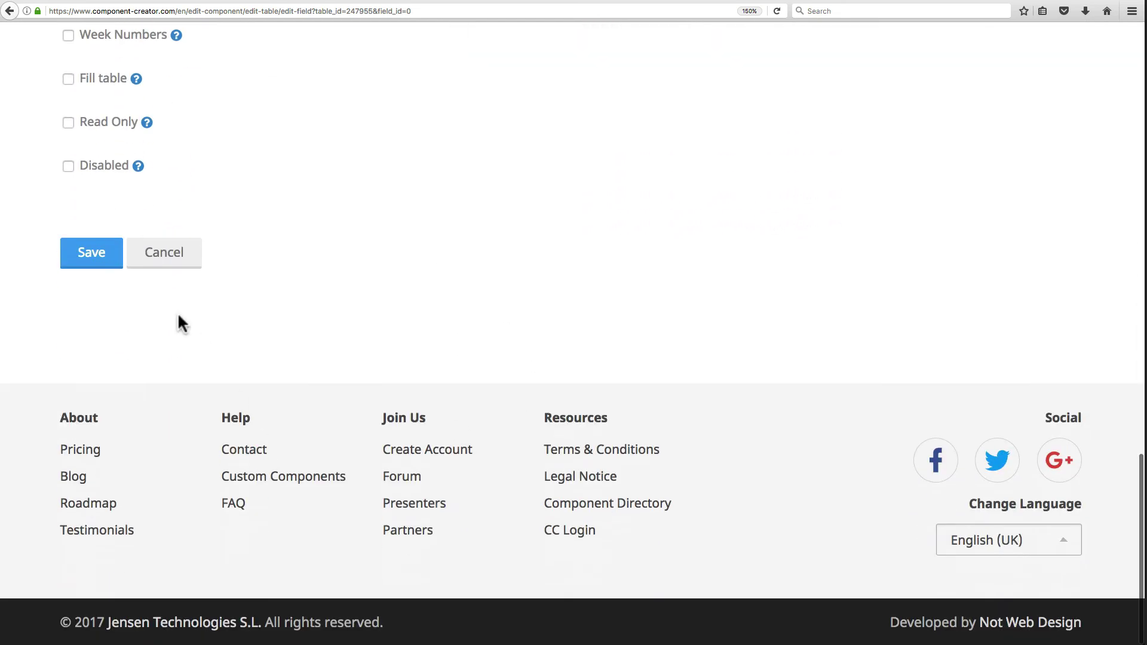
pyautogui.click(94, 251)
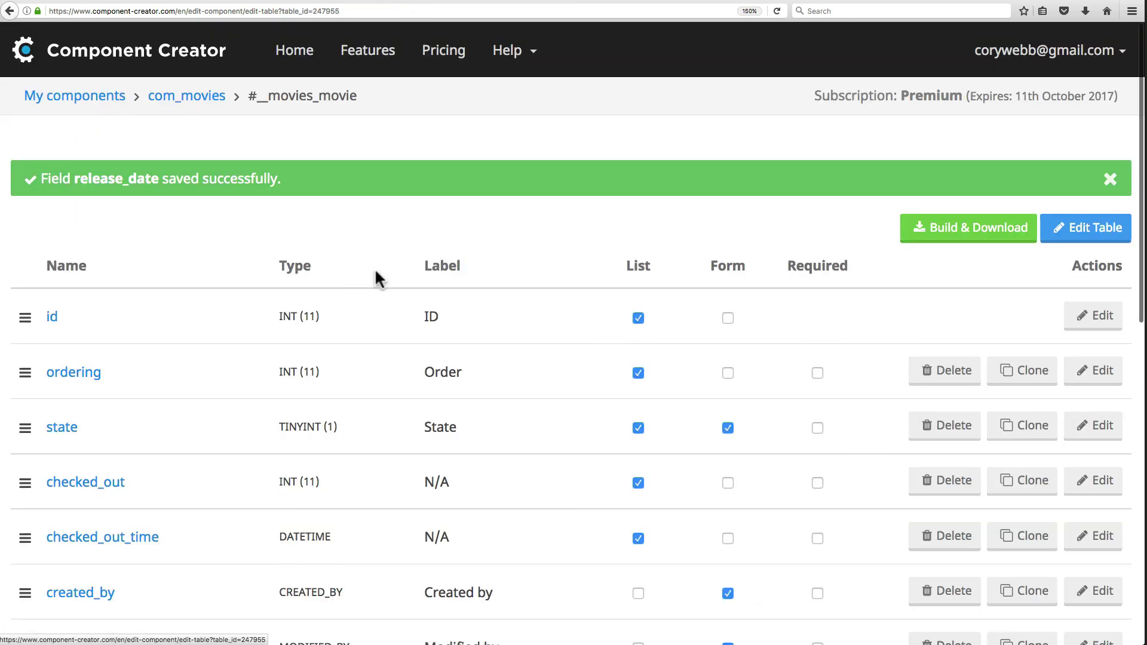
# - Add a new field named review to the #__movies_movie table with the Editor (WYSIWYG) type
pyautogui.scroll(-5, 413, 271)
pyautogui.scroll(1, 414, 275)
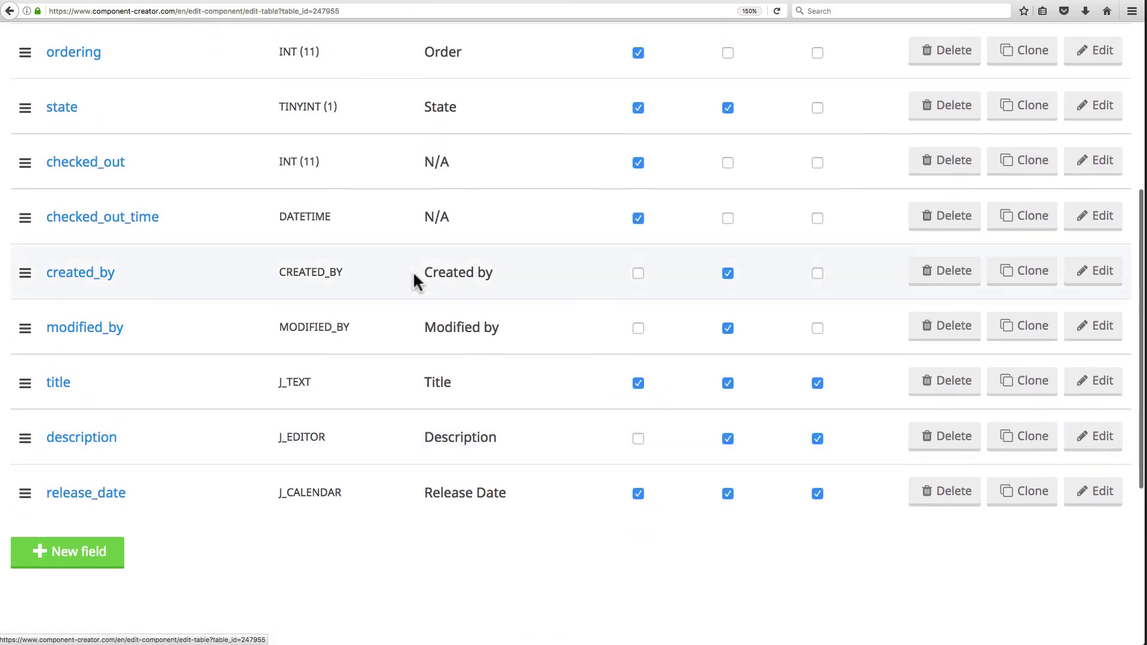
pyautogui.scroll(10, 128, 309)
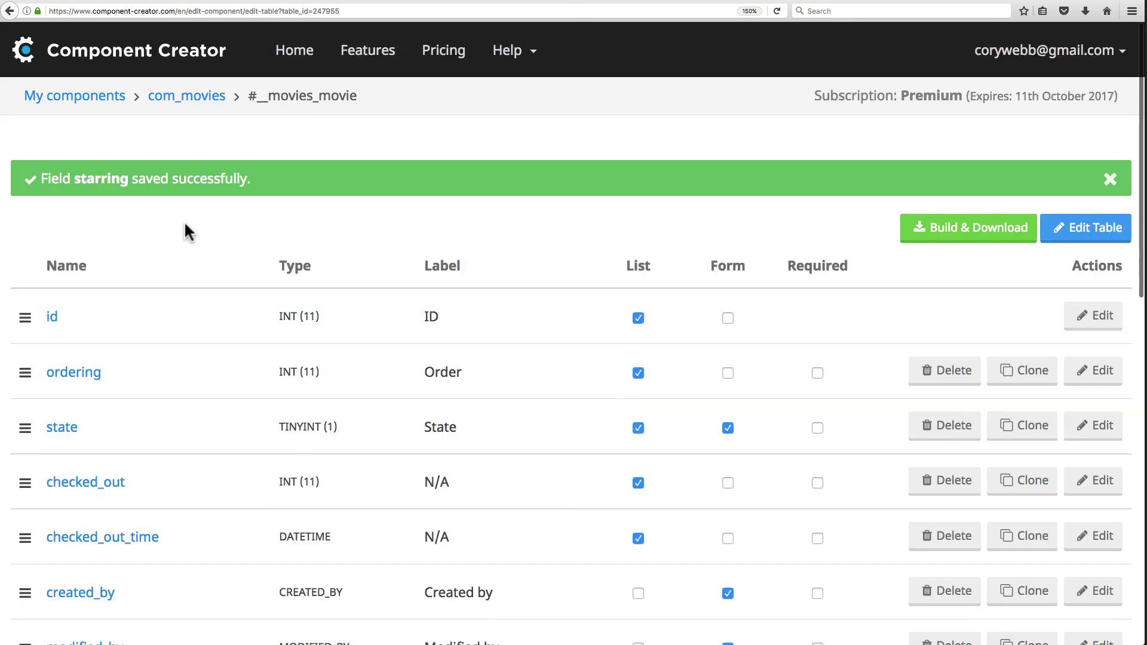
pyautogui.scroll(-10, 310, 330)
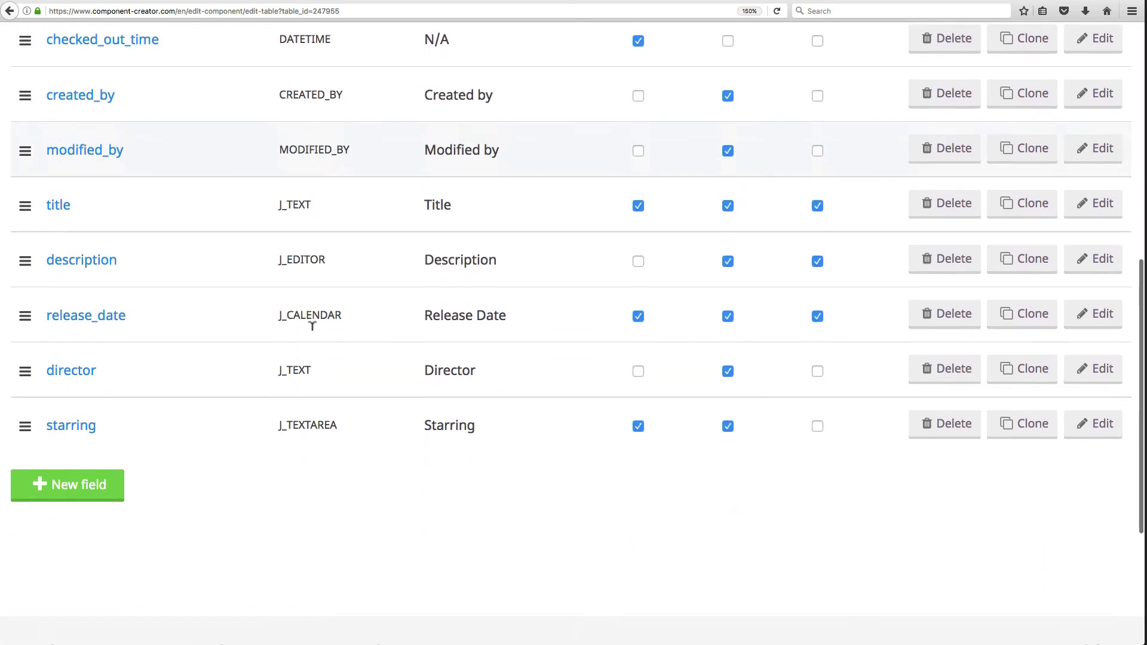
pyautogui.click(53, 452)
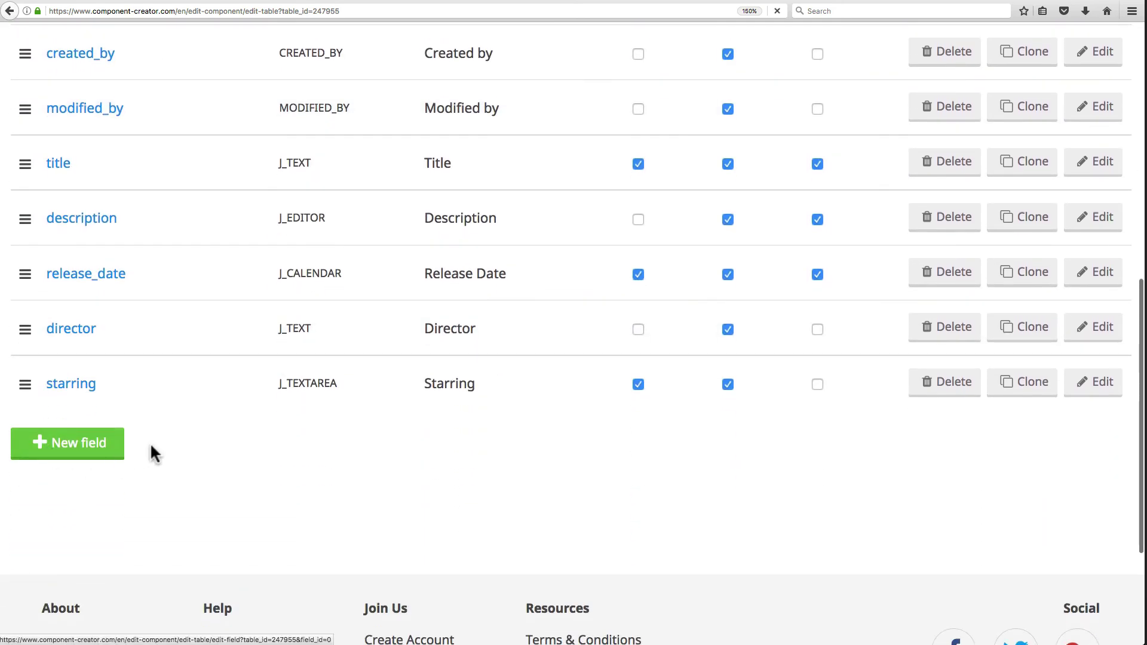
pyautogui.write('review')
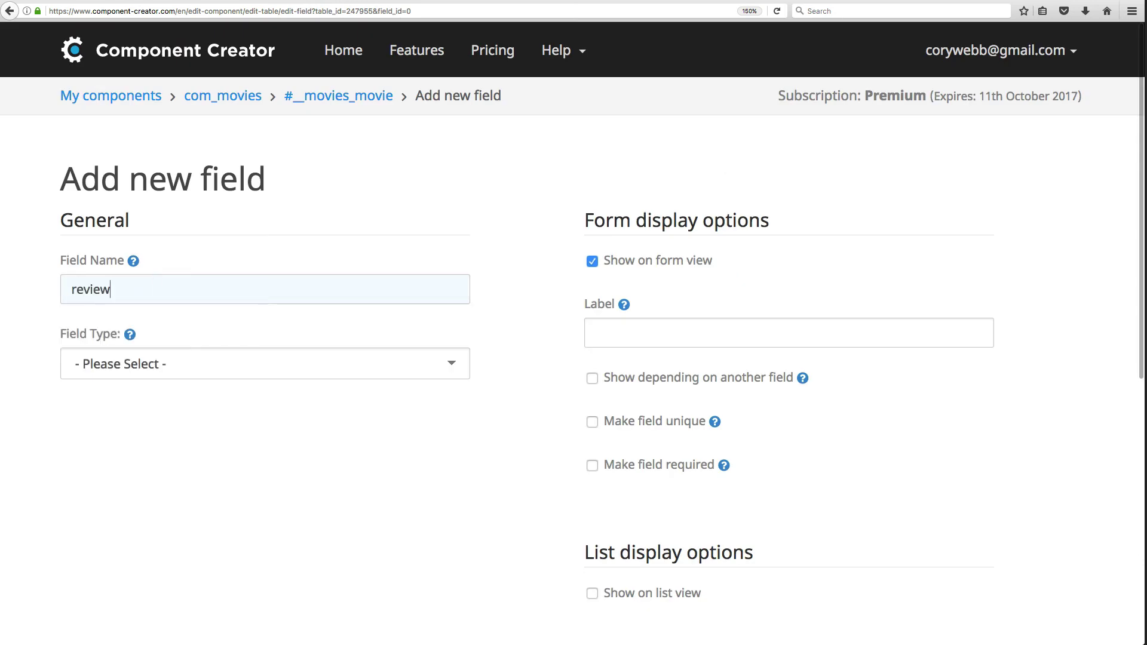
pyautogui.press('Tab')
pyautogui.click(287, 377)
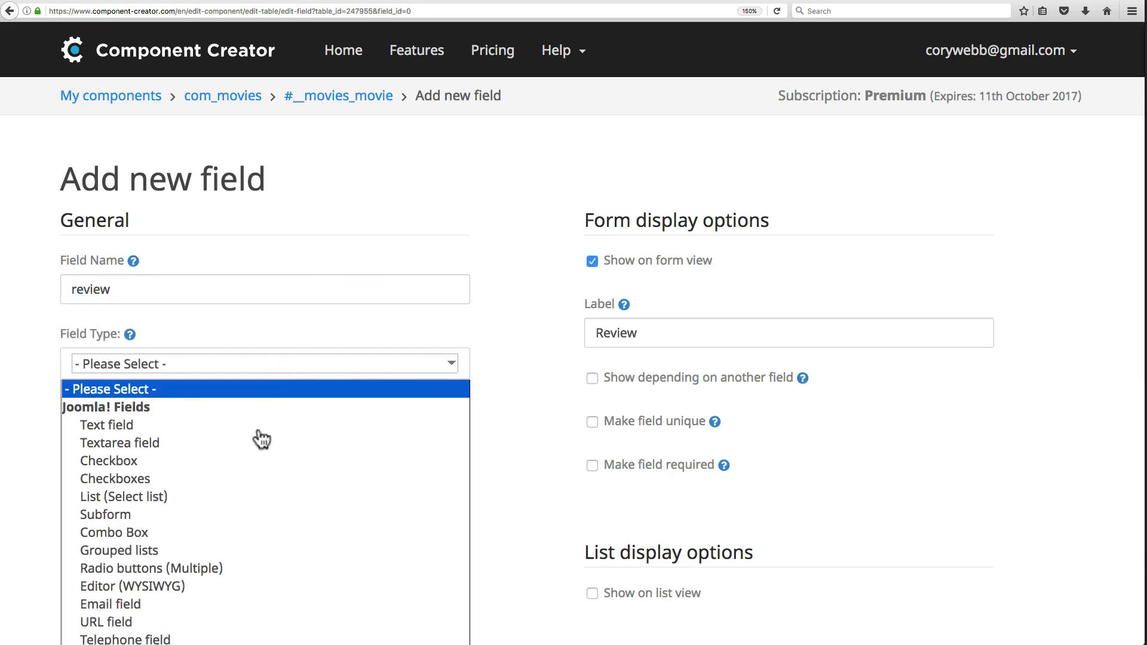
pyautogui.click(236, 592)
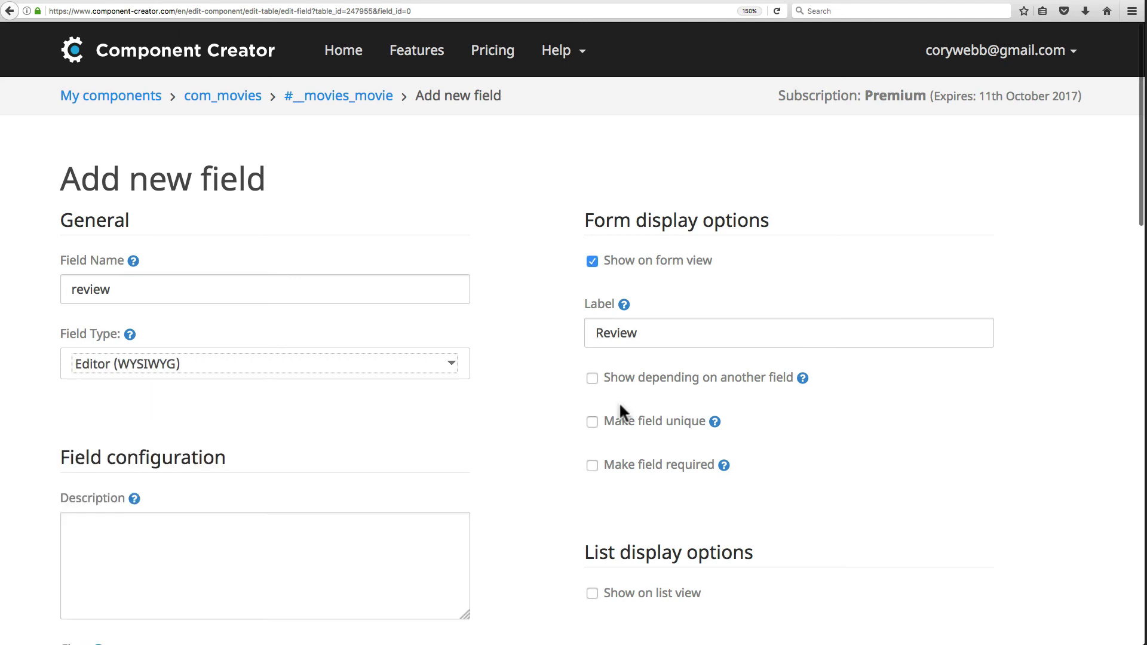
# - Save the review field with its remaining form and list display options left at their defaults
pyautogui.scroll(-1, 611, 250)
pyautogui.scroll(-2, 563, 418)
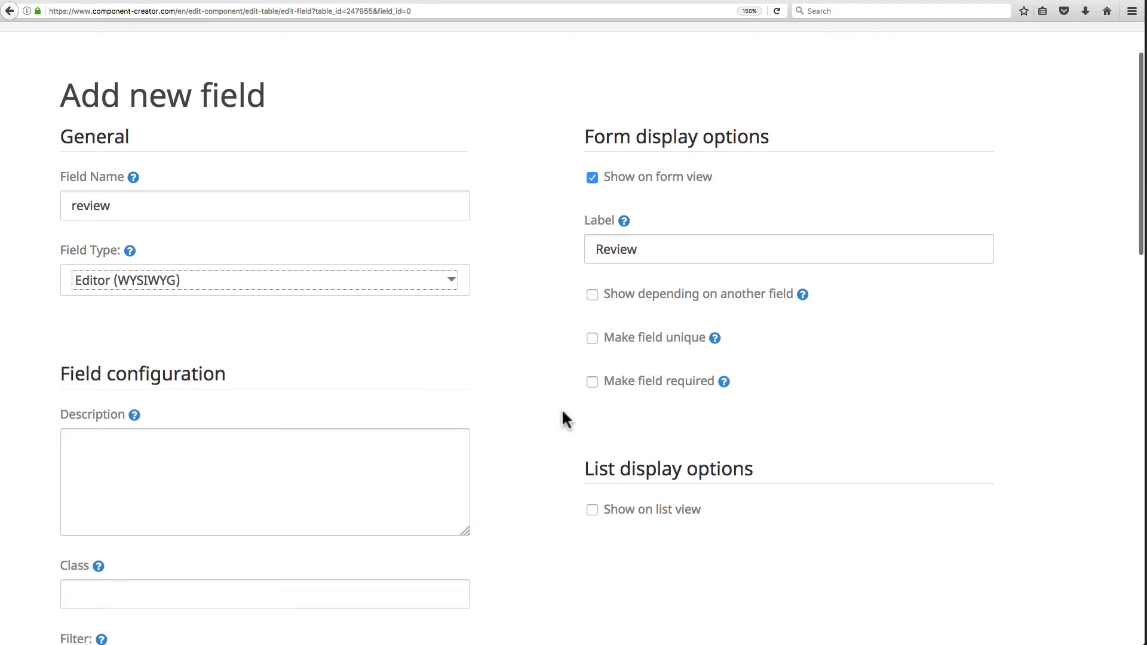
pyautogui.scroll(-12, 555, 358)
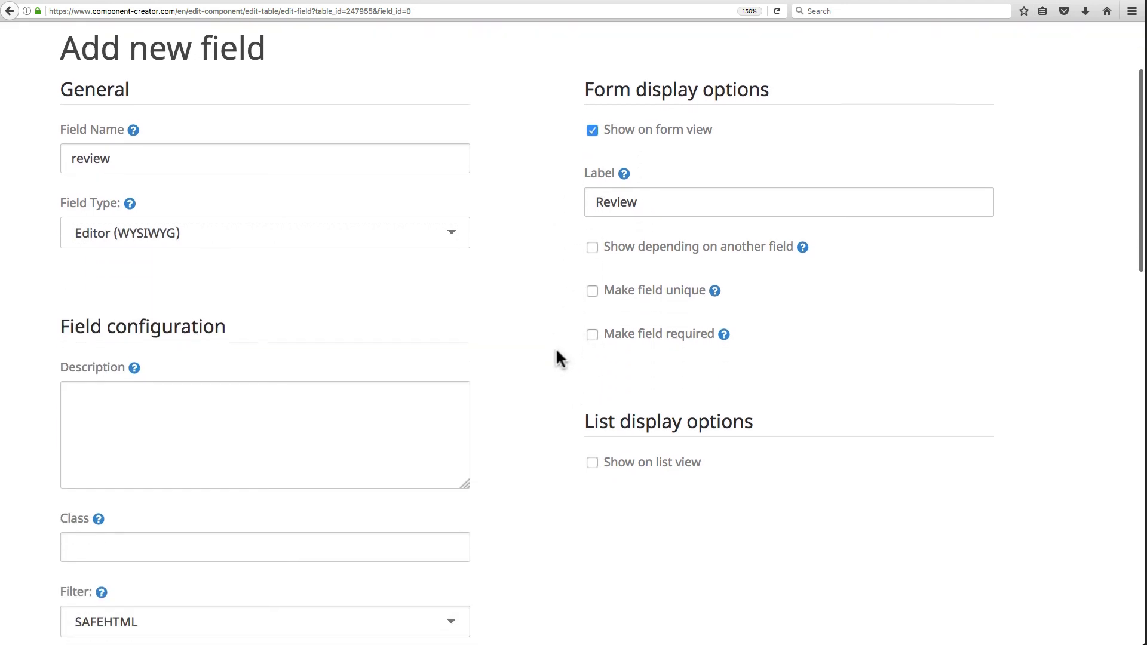
pyautogui.scroll(-10, 293, 496)
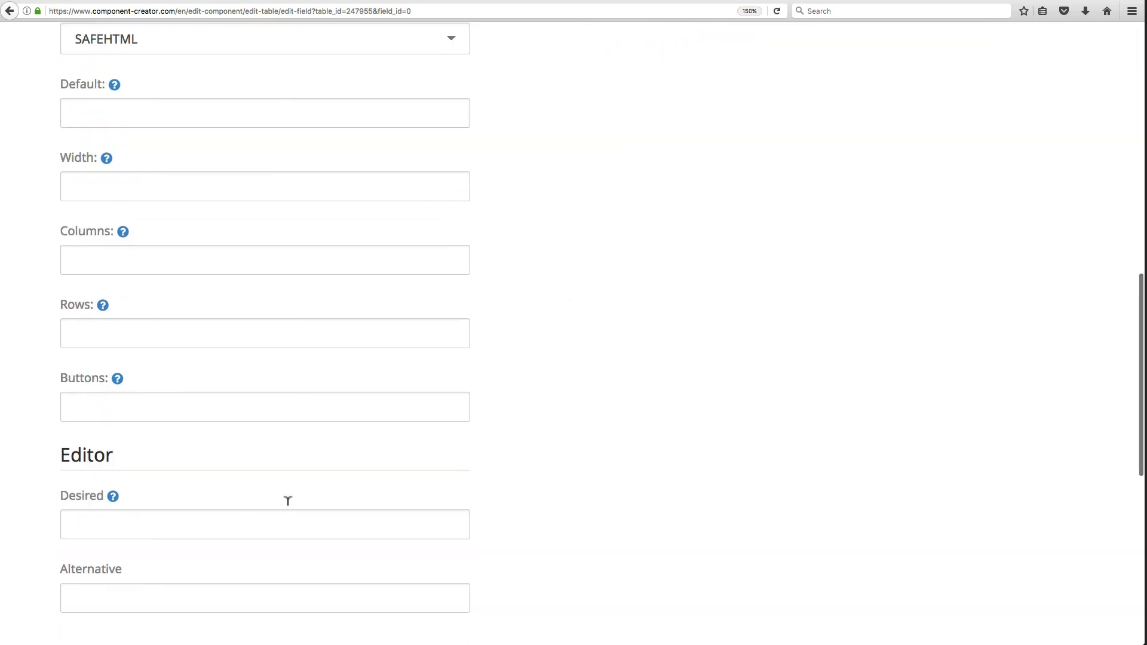
pyautogui.click(94, 575)
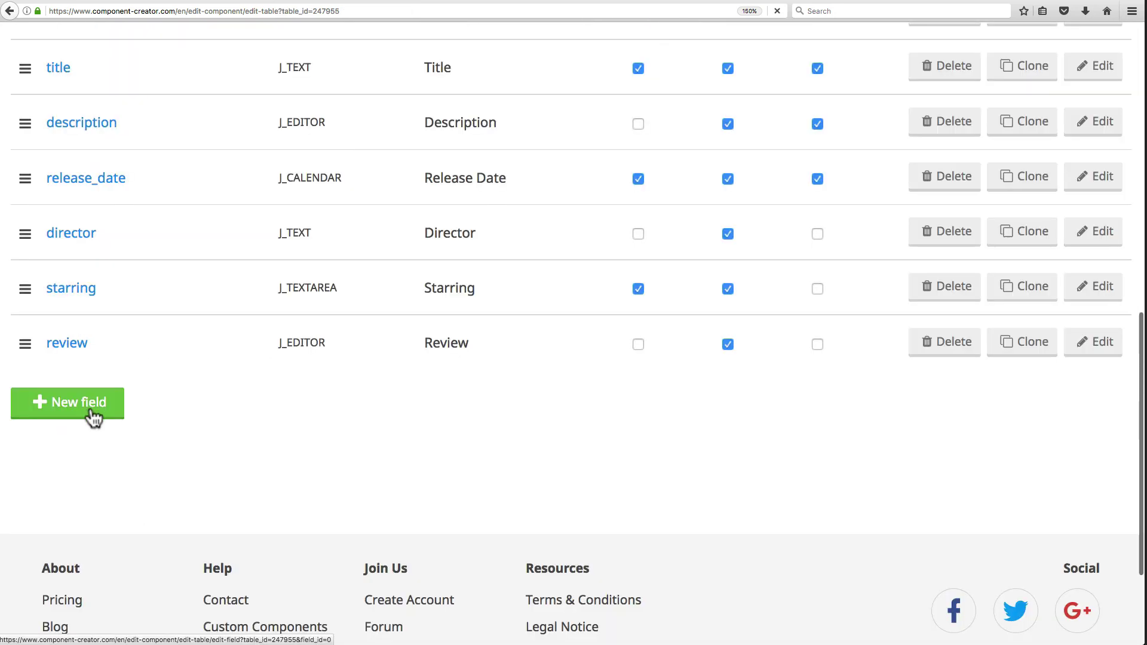
# - Add another new field named rating to the movie table with the List (Select list) type
pyautogui.click(111, 406)
pyautogui.click(133, 283)
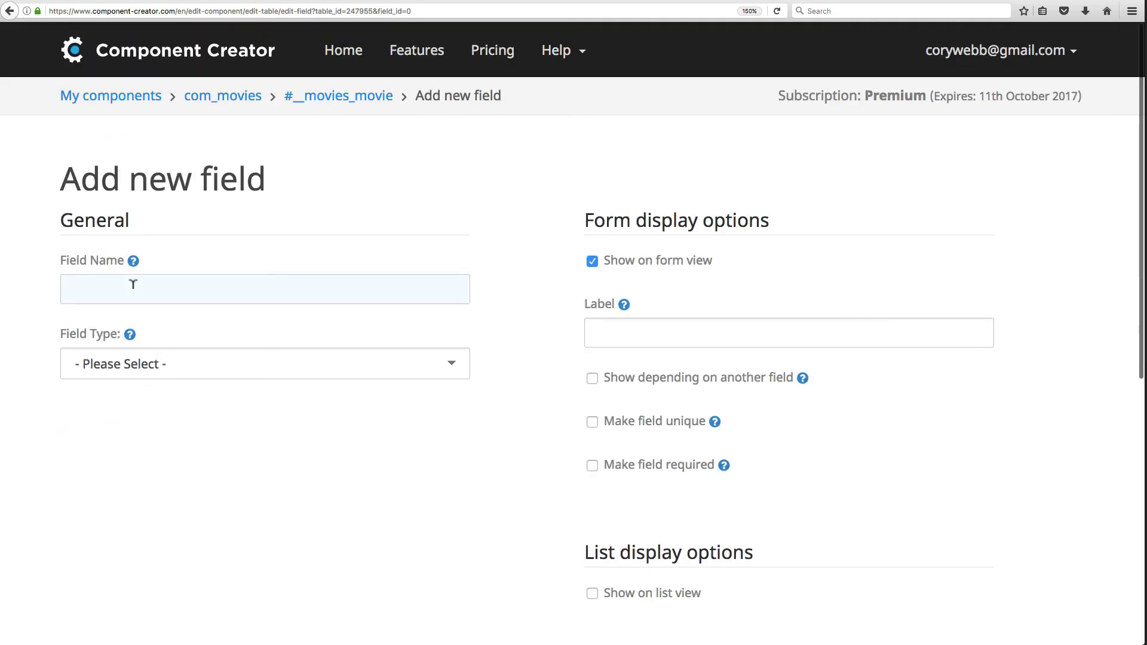
pyautogui.write('rating')
pyautogui.press('Tab')
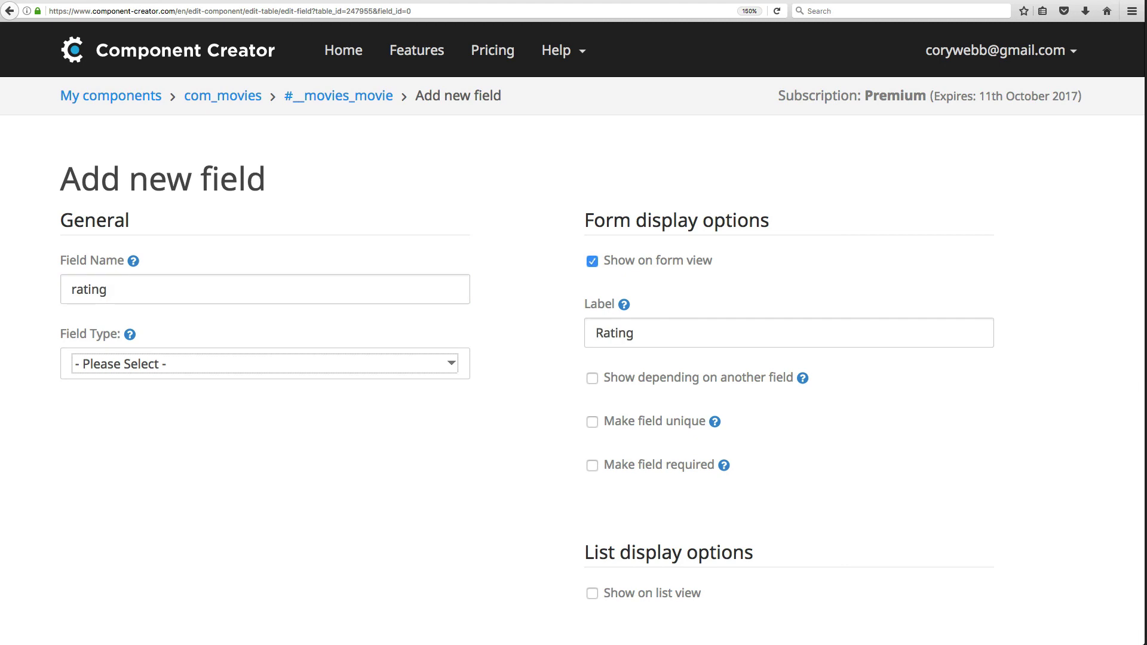
pyautogui.click(370, 378)
pyautogui.scroll(-2, 347, 442)
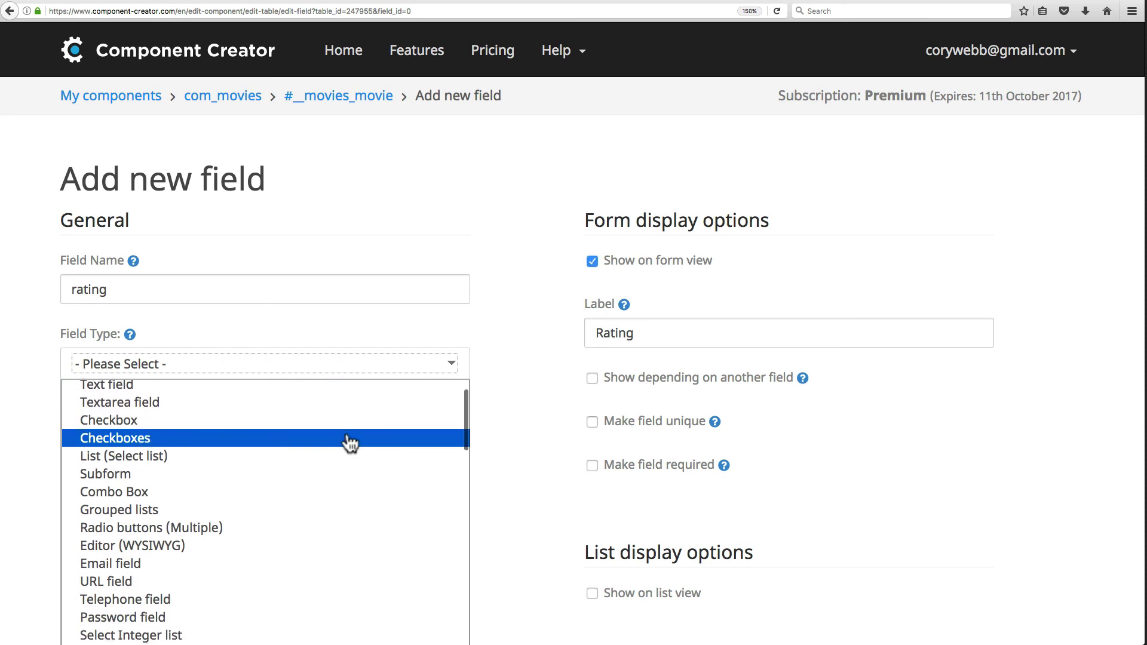
pyautogui.scroll(-1, 350, 443)
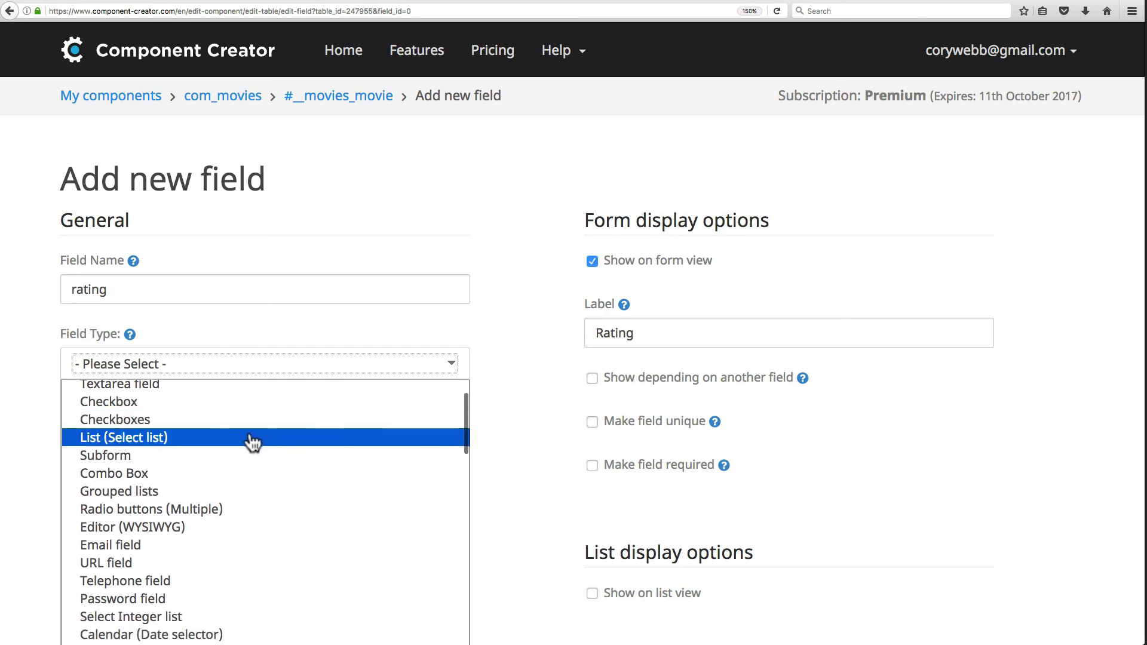
pyautogui.click(162, 438)
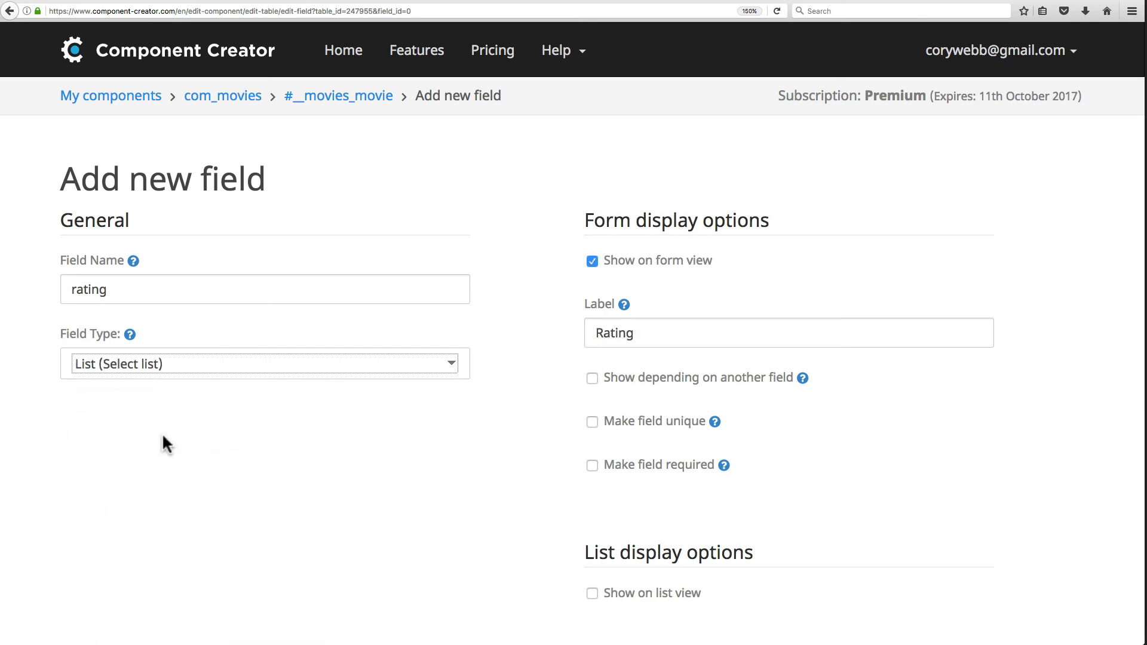
# - Enter the rating field's first two list options: key 1 as "1 Star" and key 2 as "2 Stars"
pyautogui.scroll(-8, 260, 448)
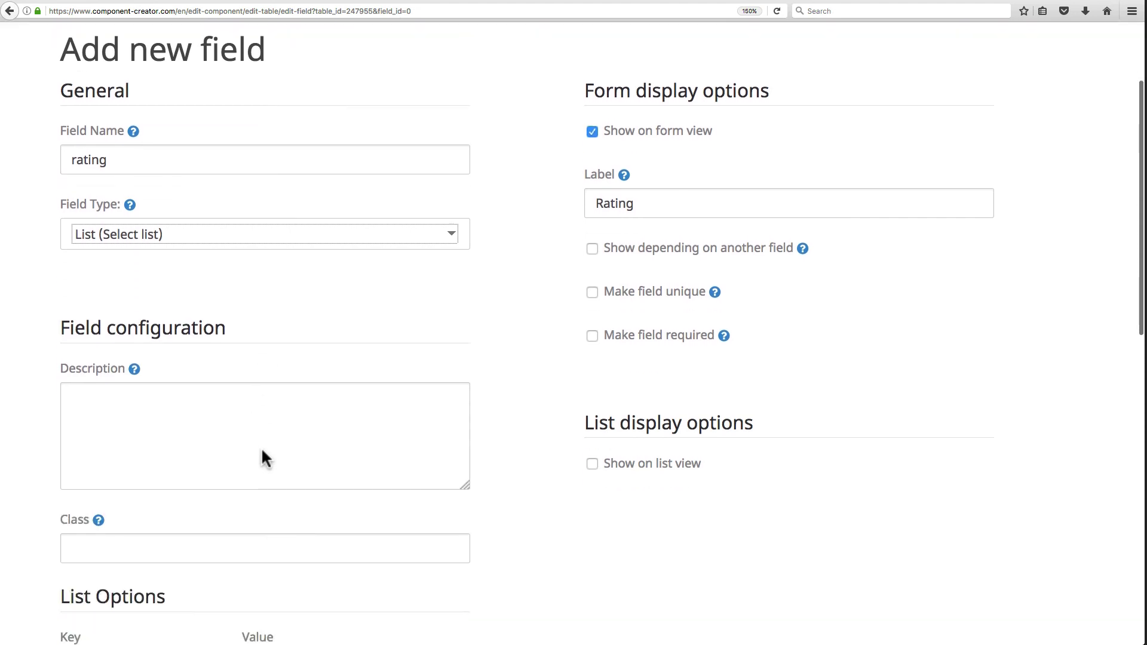
pyautogui.click(160, 308)
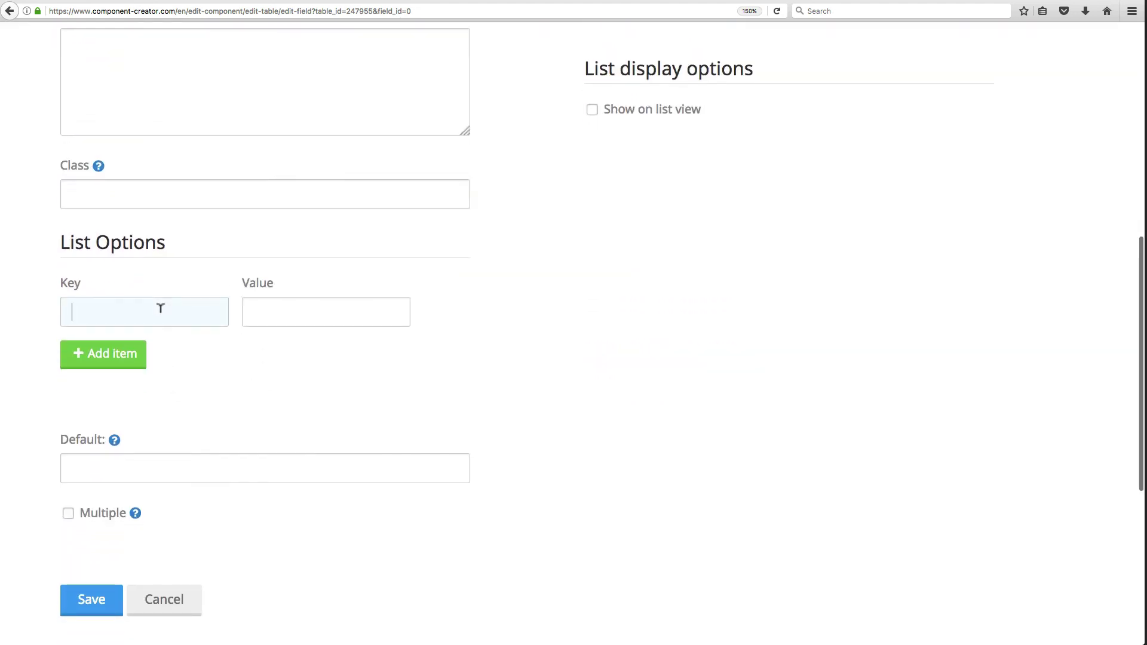
pyautogui.write('1')
pyautogui.click(254, 312)
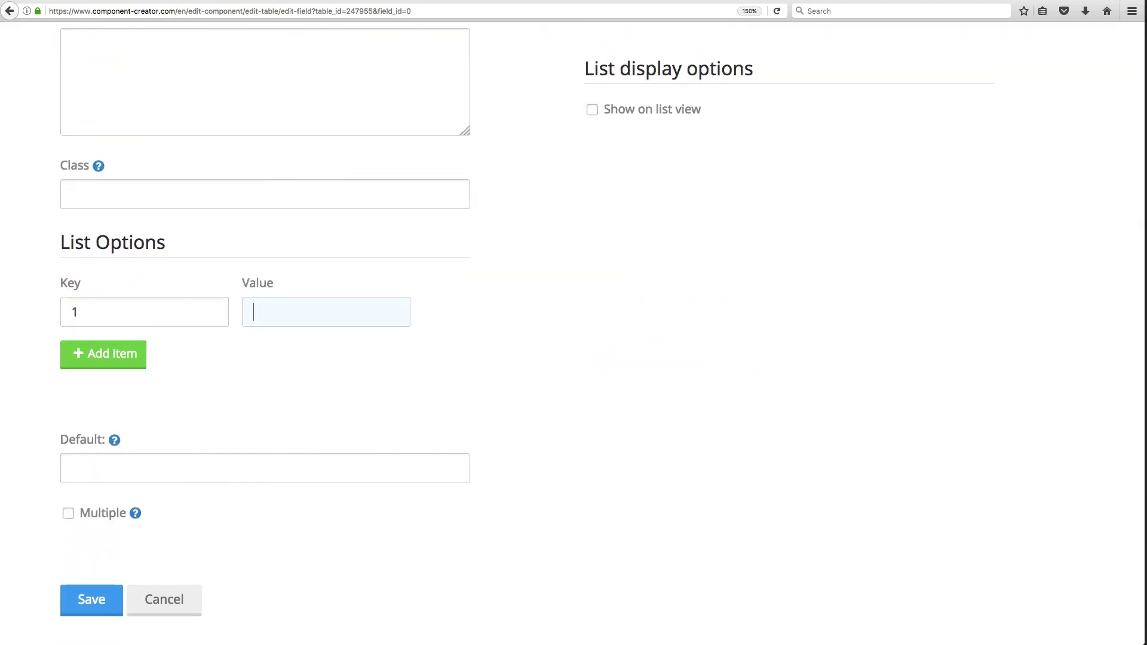
pyautogui.write('1 Star')
pyautogui.click(143, 353)
pyautogui.click(121, 349)
pyautogui.write('2')
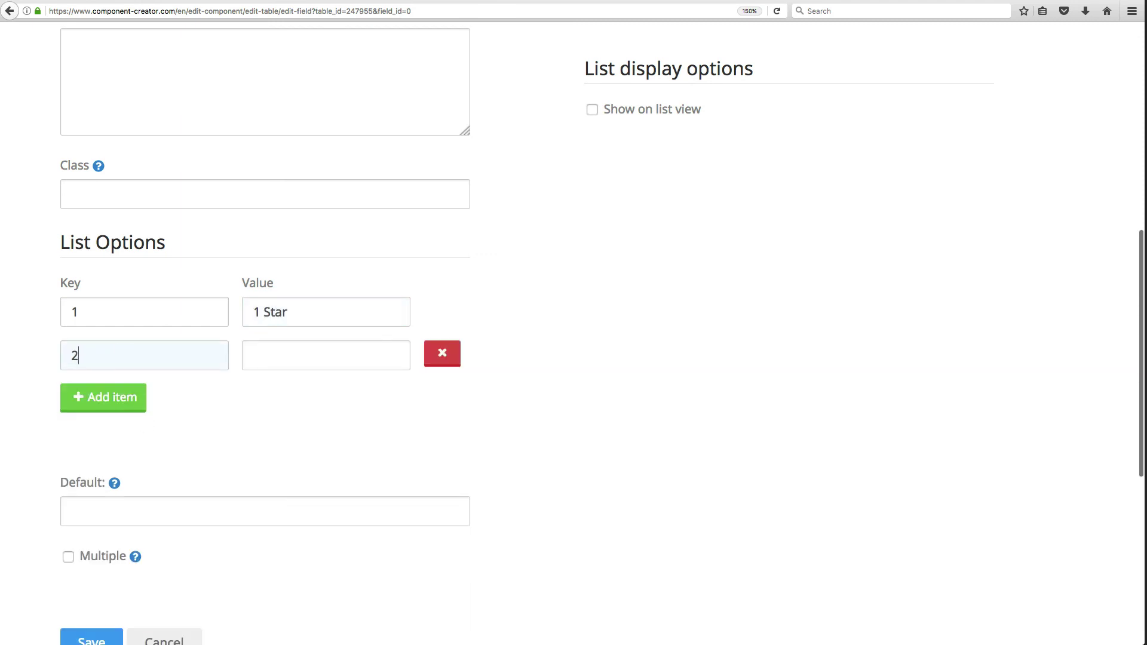
pyautogui.press('Tab')
pyautogui.write('2 Star')
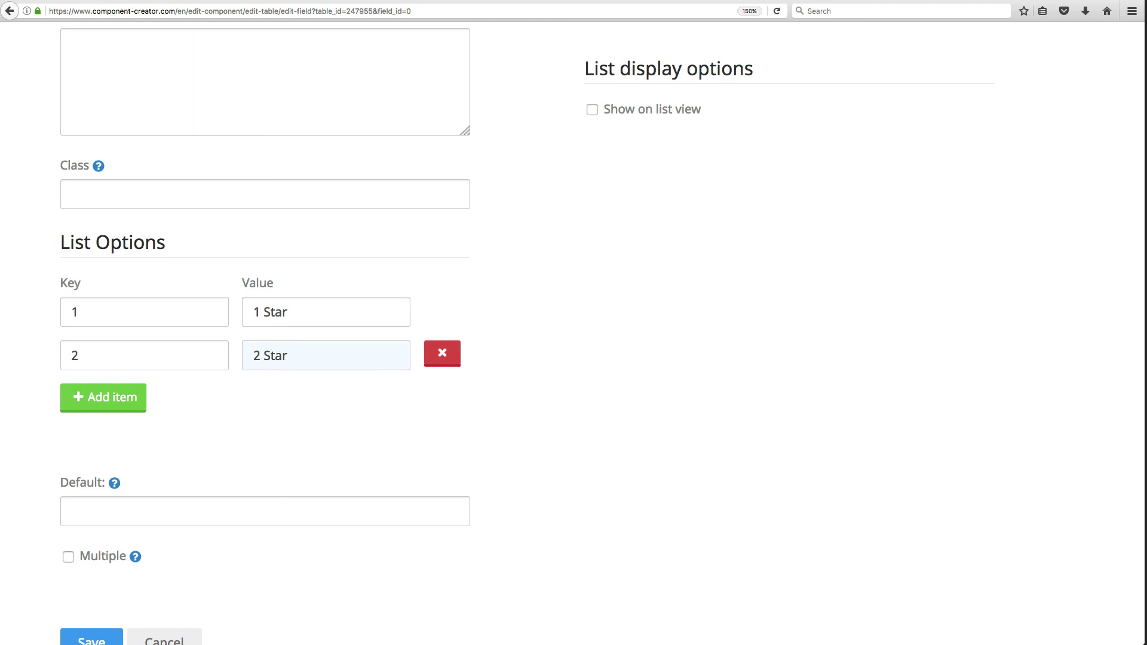
pyautogui.write('s')
# - Add three more rating options with keys 3, 4 and 5 and values "3 Stars", "4 Stars" and "5 Stars"
pyautogui.click(101, 397)
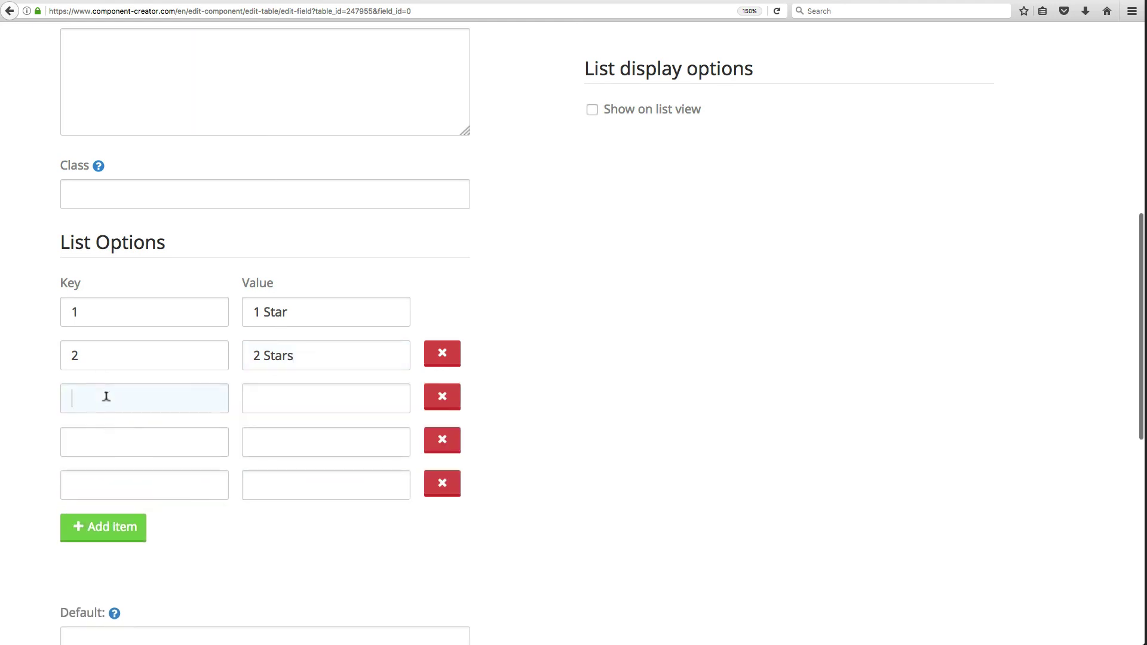
pyautogui.write('3')
pyautogui.click(105, 441)
pyautogui.write('4')
pyautogui.click(113, 478)
pyautogui.write('5')
pyautogui.click(267, 398)
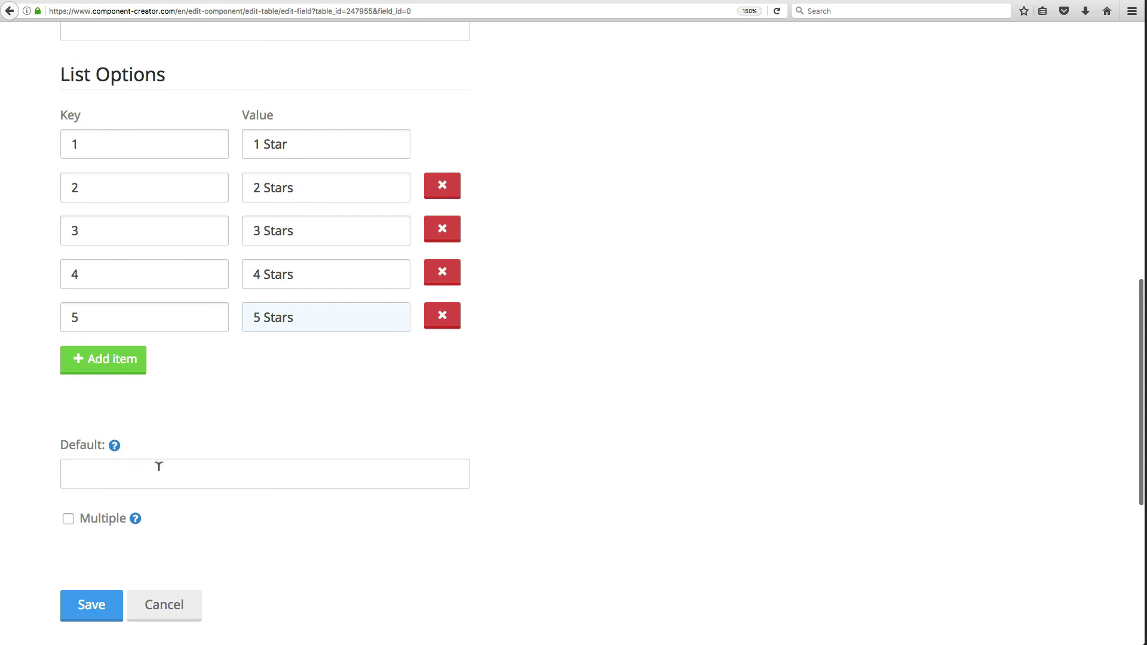
# - Add a rating list option with an empty key and the value "Select a rating"
pyautogui.scroll(3, 158, 465)
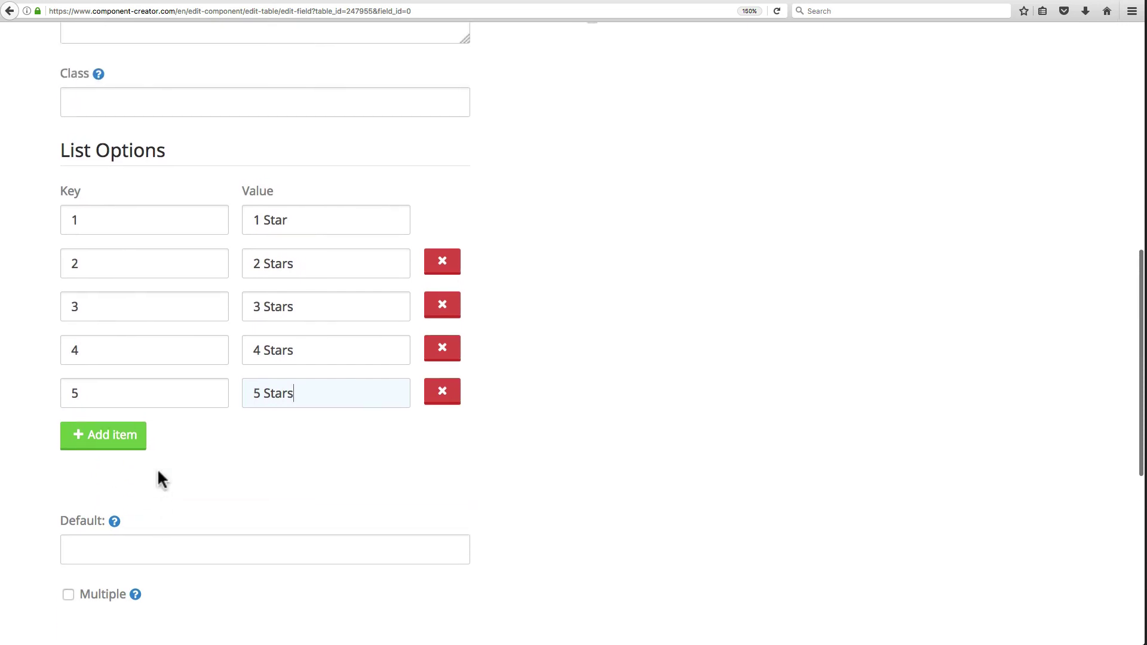
pyautogui.click(115, 435)
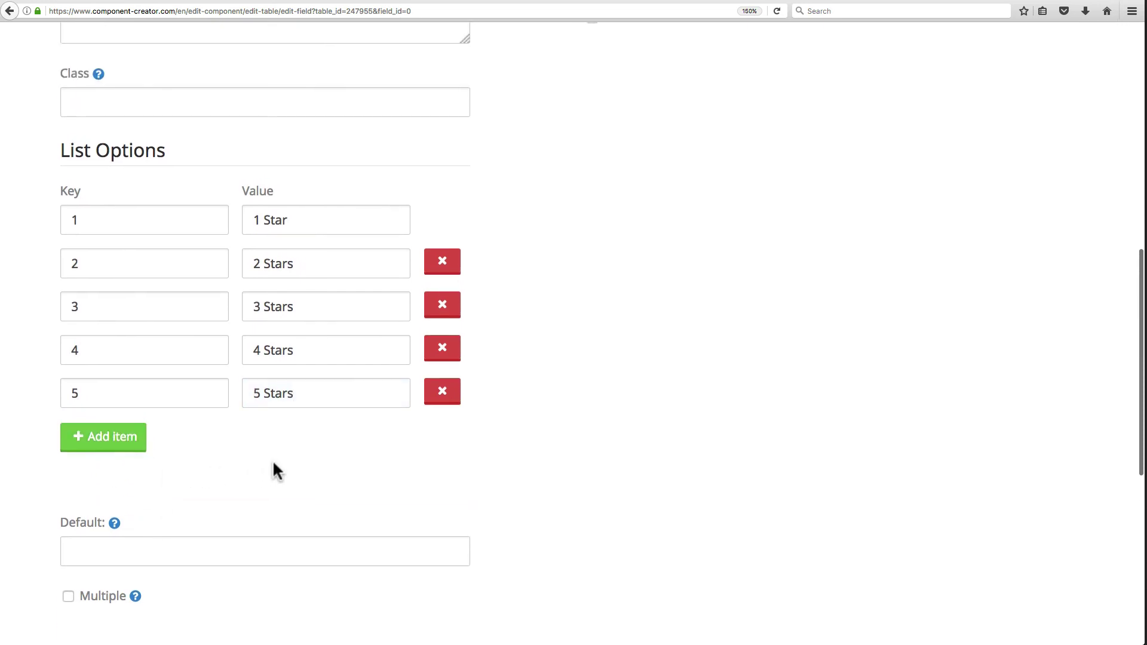
pyautogui.click(148, 431)
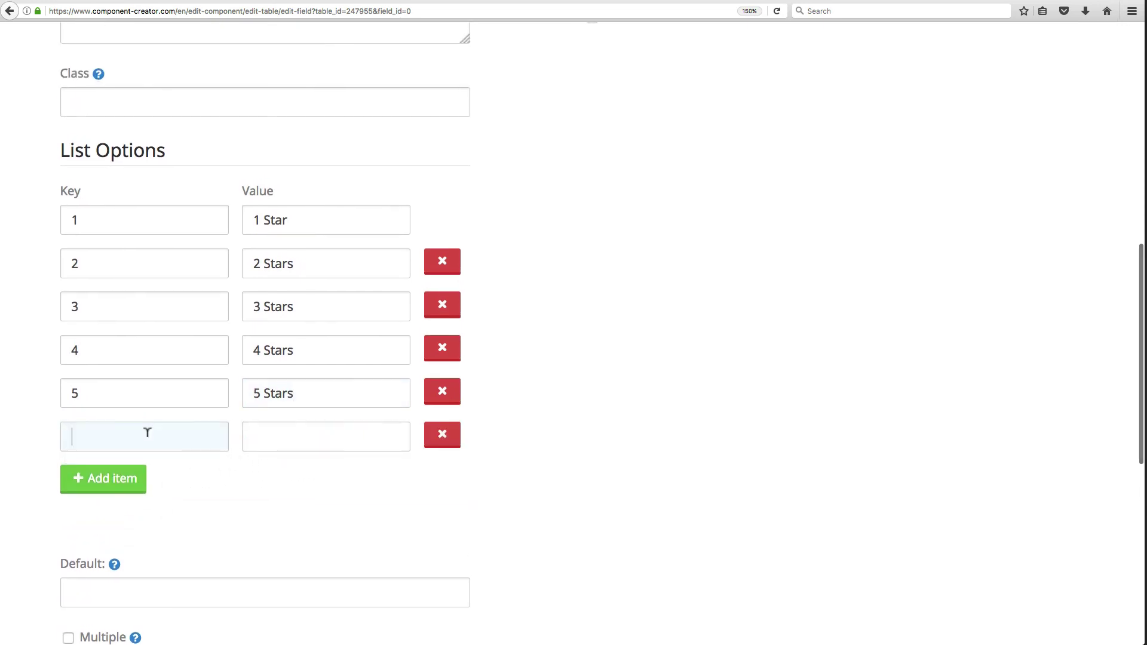
pyautogui.click(85, 431)
pyautogui.press('Tab')
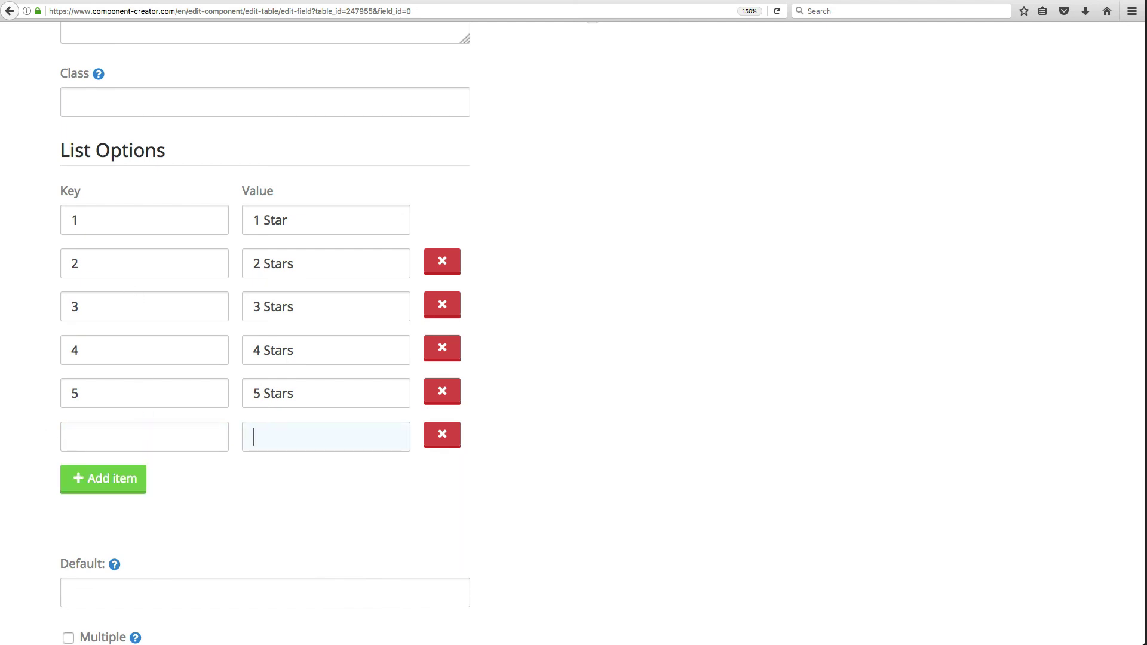
pyautogui.write('Select a rating')
pyautogui.moveTo(114, 562)
pyautogui.scroll(-3, 113, 558)
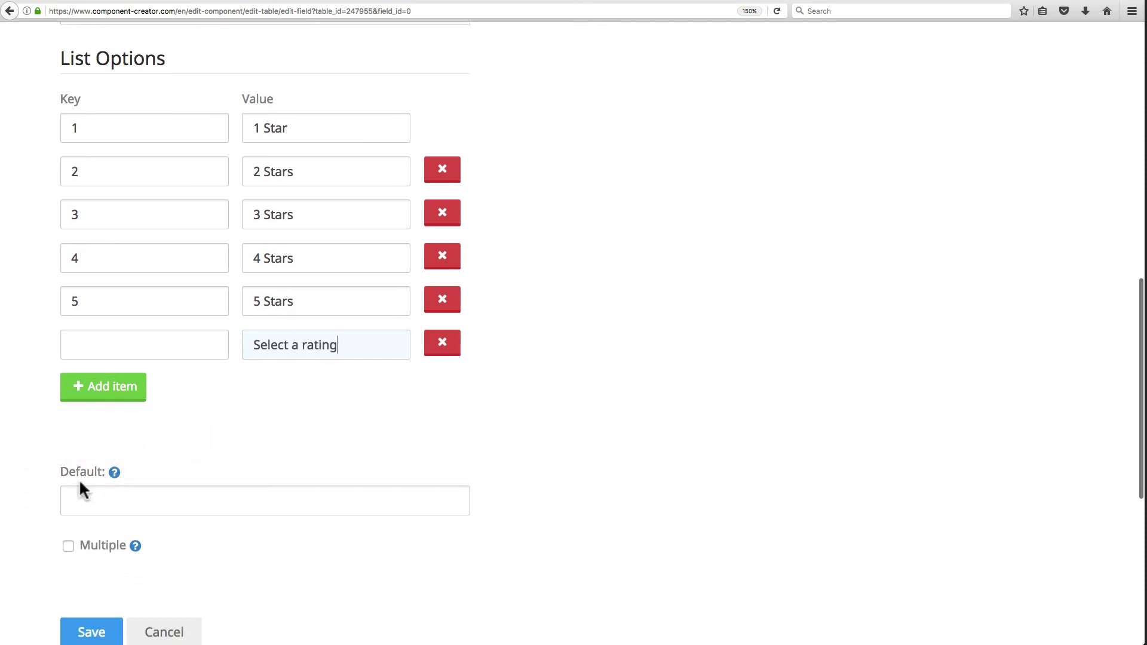
pyautogui.scroll(-2, 52, 538)
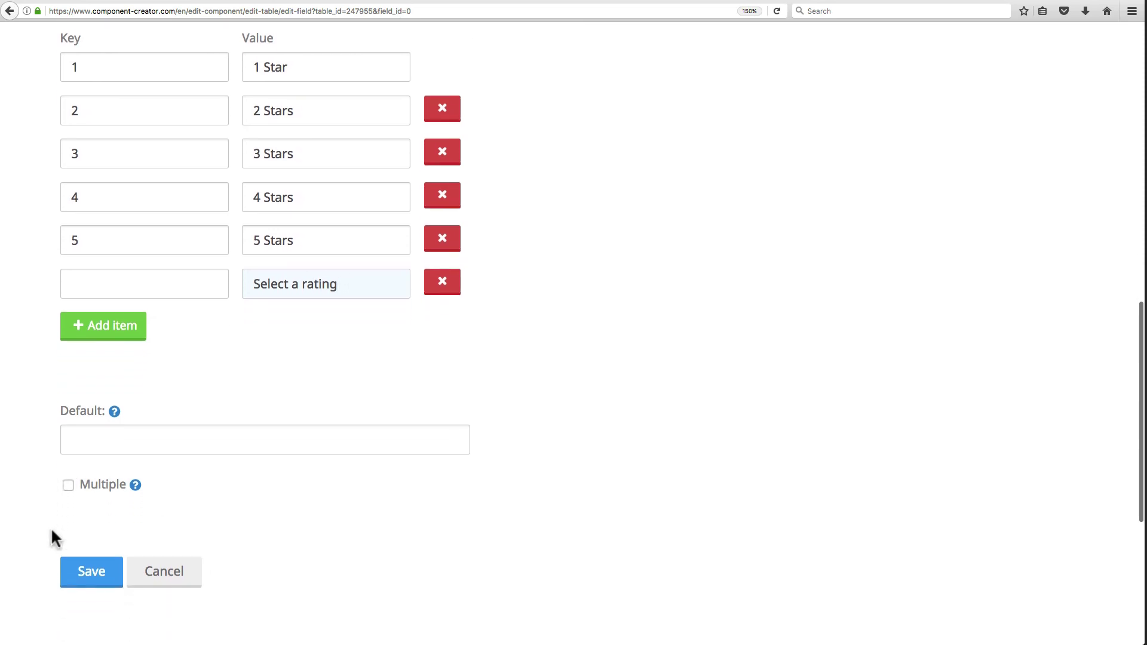
pyautogui.scroll(3, 64, 441)
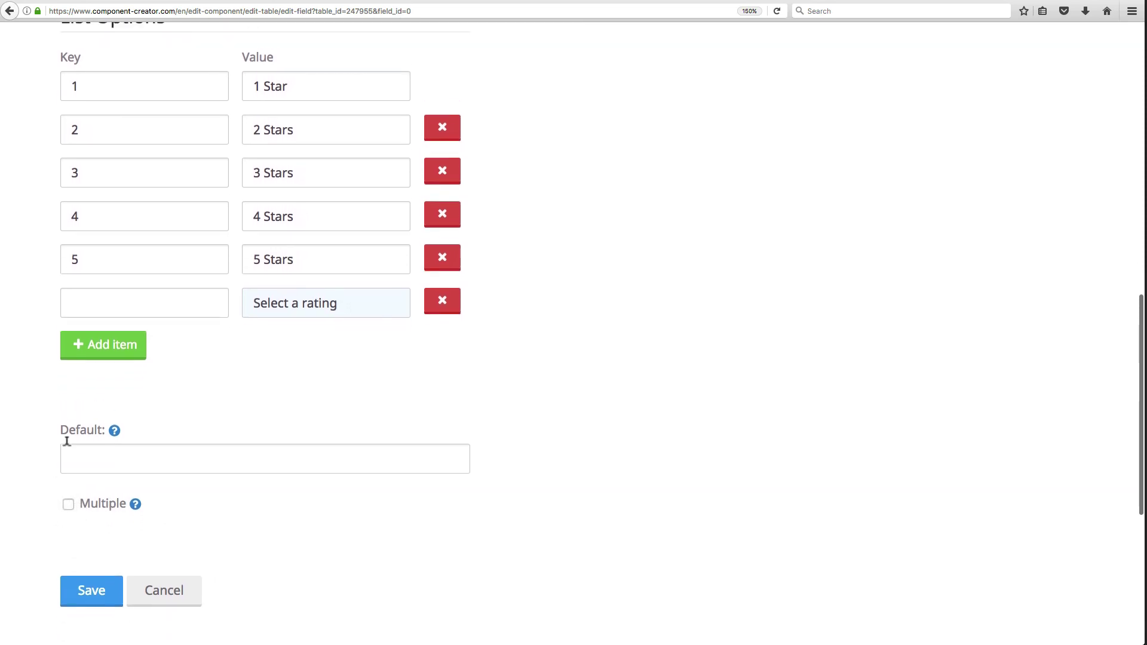
pyautogui.scroll(-2, 43, 507)
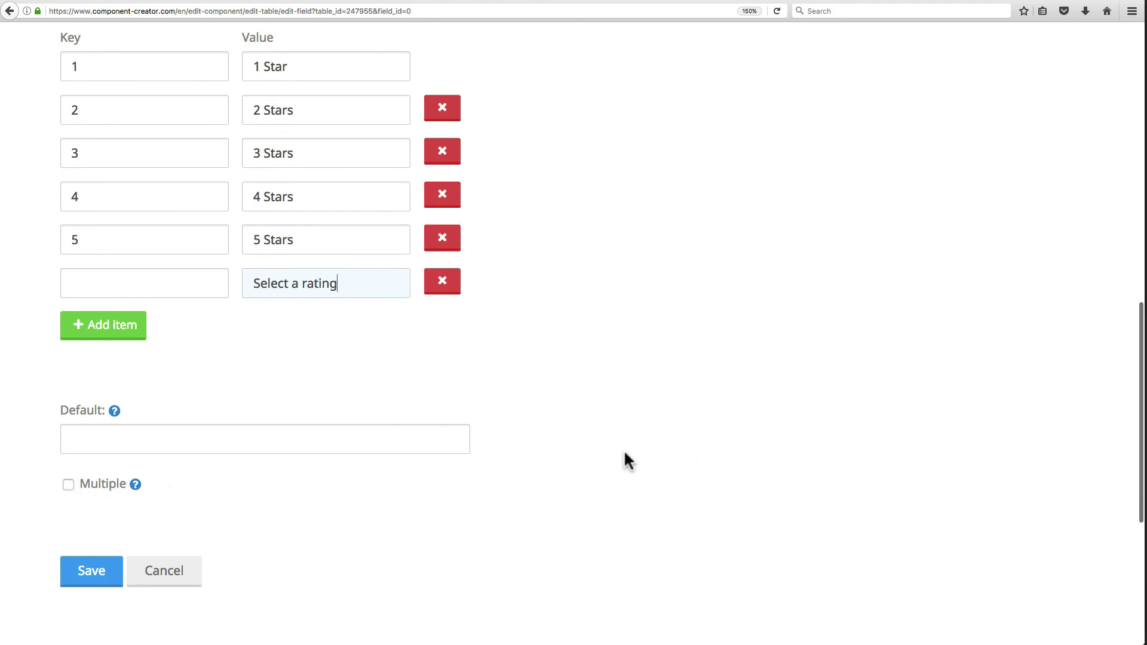
pyautogui.scroll(10, 623, 454)
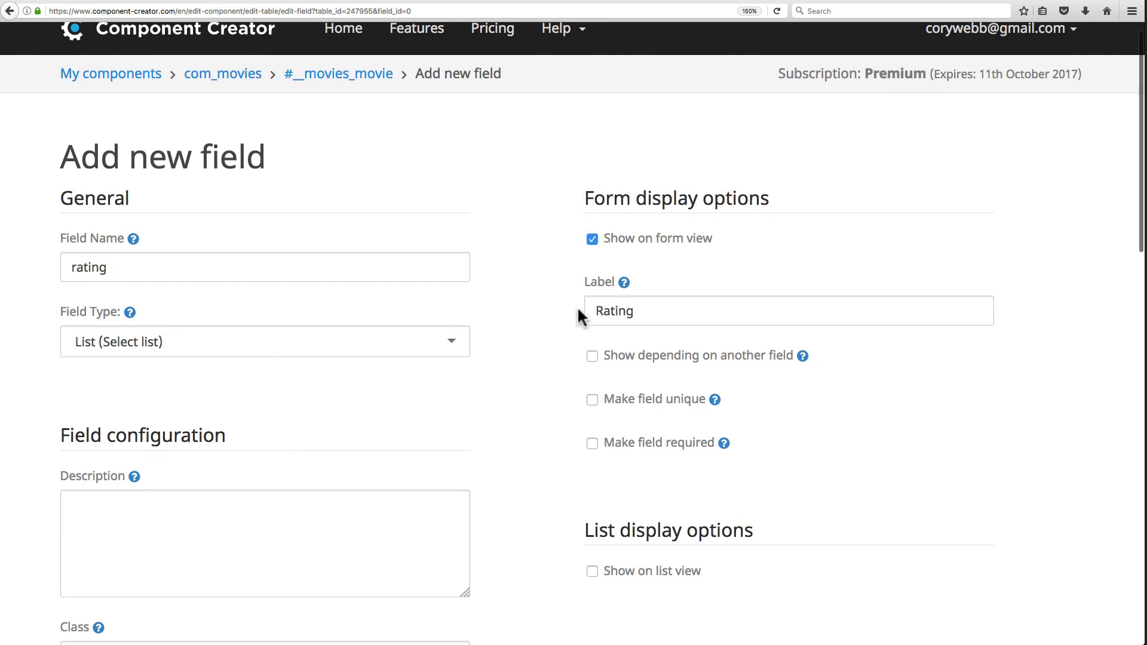
pyautogui.scroll(-3, 577, 306)
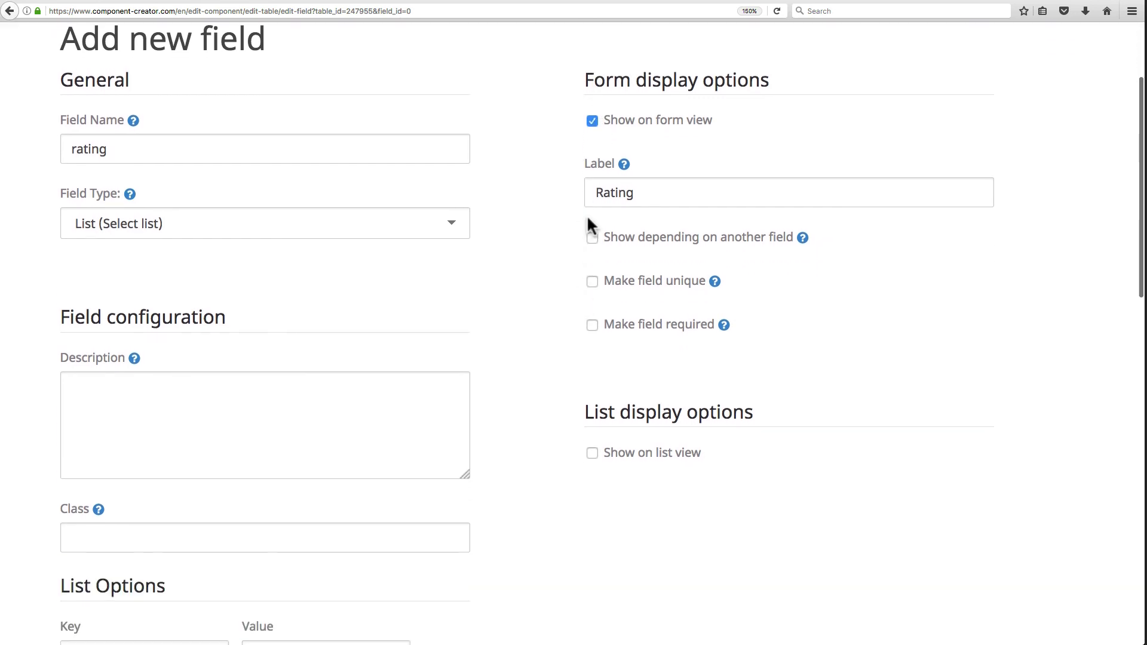
pyautogui.click(593, 324)
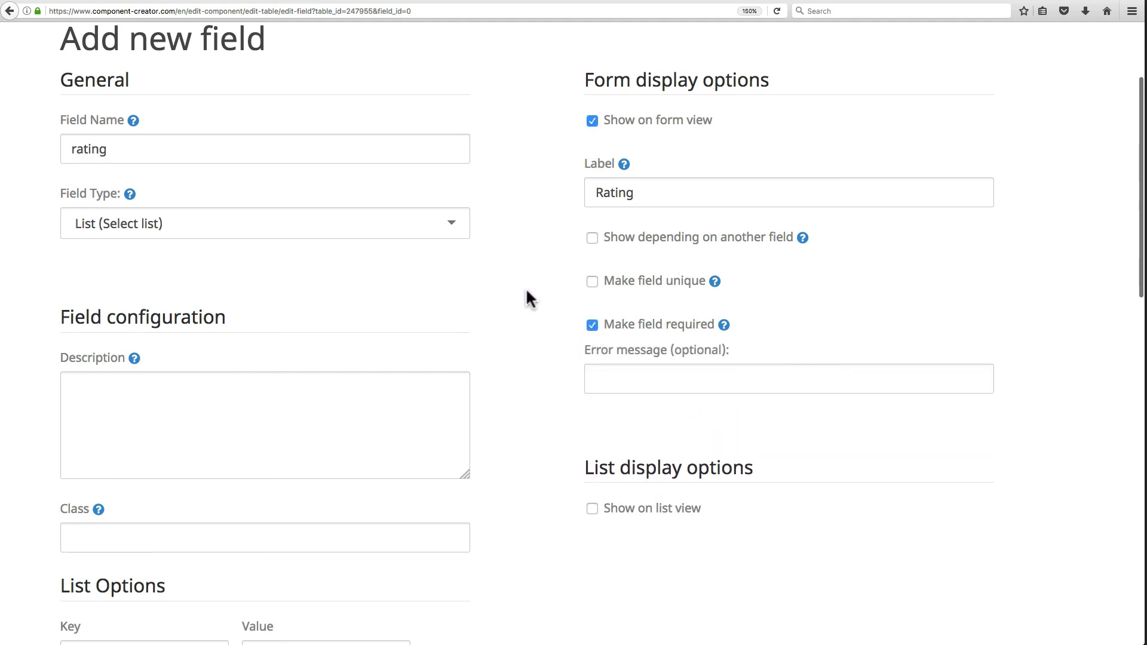
pyautogui.scroll(-1, 526, 293)
pyautogui.click(638, 361)
pyautogui.write('Please selet')
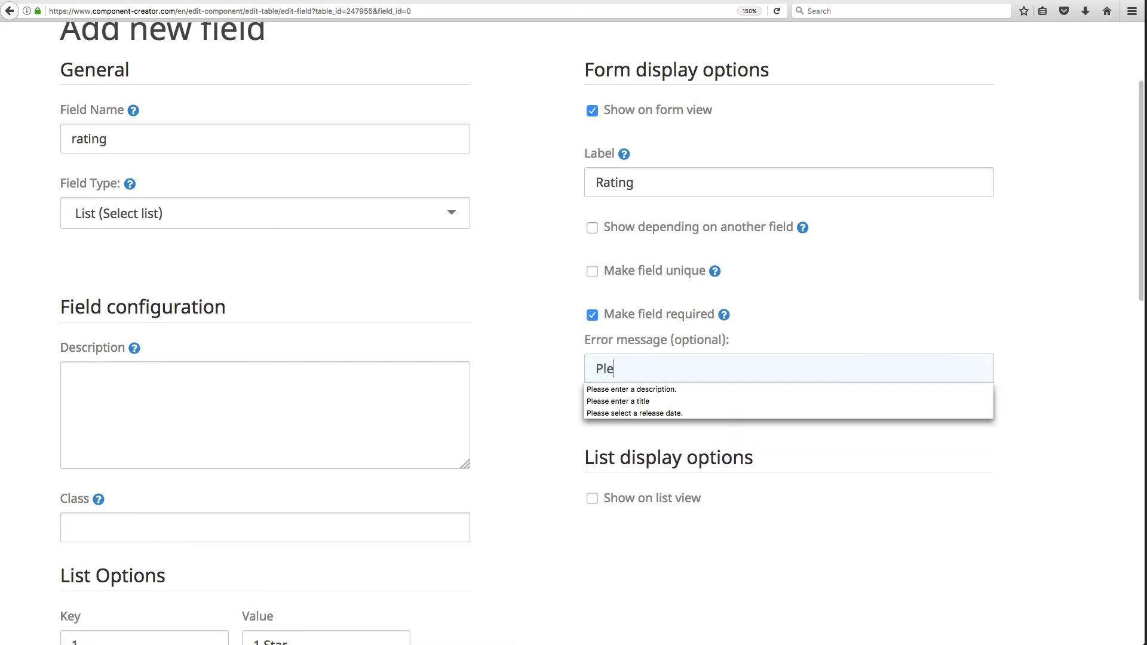
pyautogui.press('BackSpace')
pyautogui.press('BackSpace')
pyautogui.press('BackSpace')
pyautogui.press('BackSpace')
pyautogui.press('BackSpace')
pyautogui.press('BackSpace')
pyautogui.press('BackSpace')
pyautogui.press('BackSpace')
pyautogui.press('BackSpace')
pyautogui.press('BackSpace')
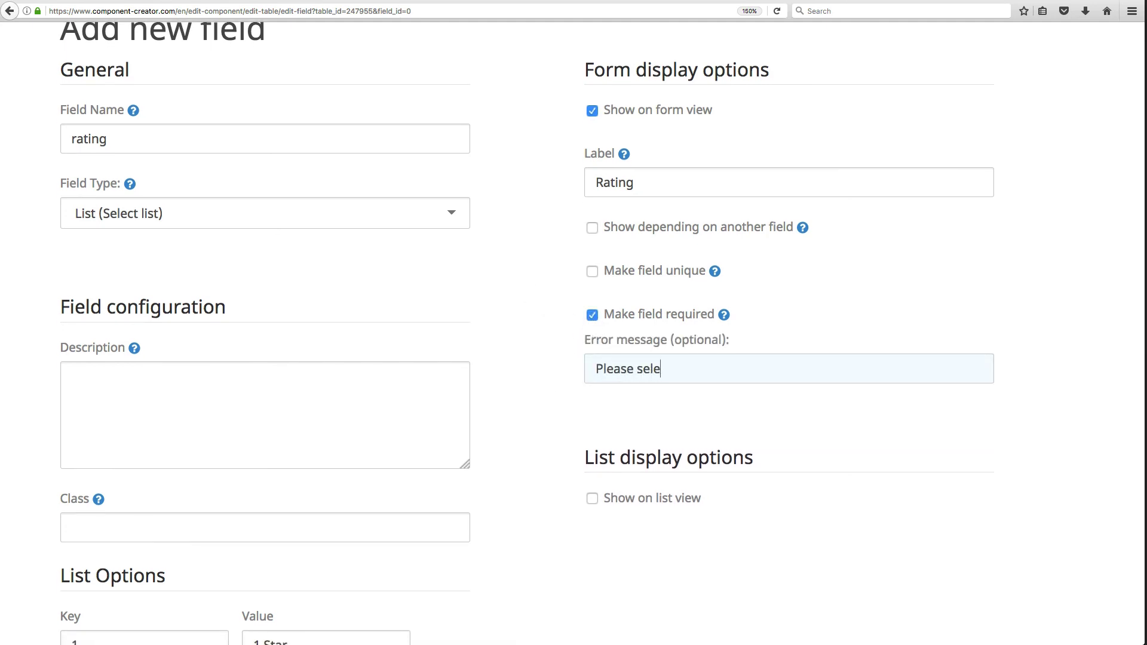
pyautogui.press('BackSpace')
pyautogui.press('BackSpace')
pyautogui.press('BackSpace')
pyautogui.click(592, 315)
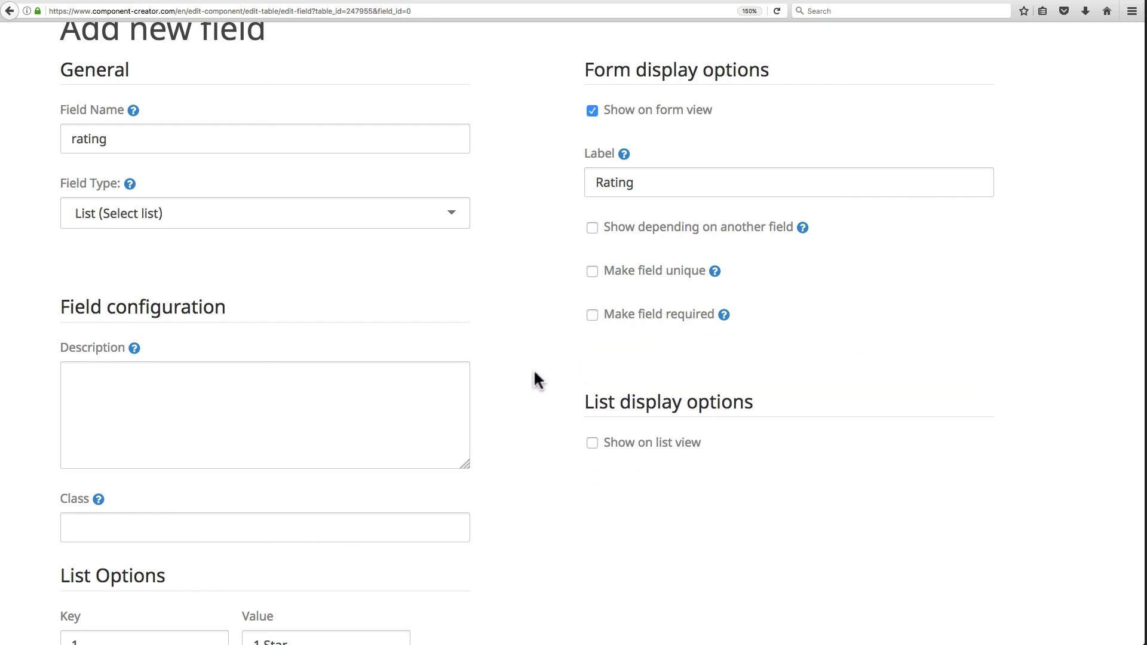
# - Show the rating field on the list view and set its list label to "Rating"
pyautogui.scroll(-3, 576, 421)
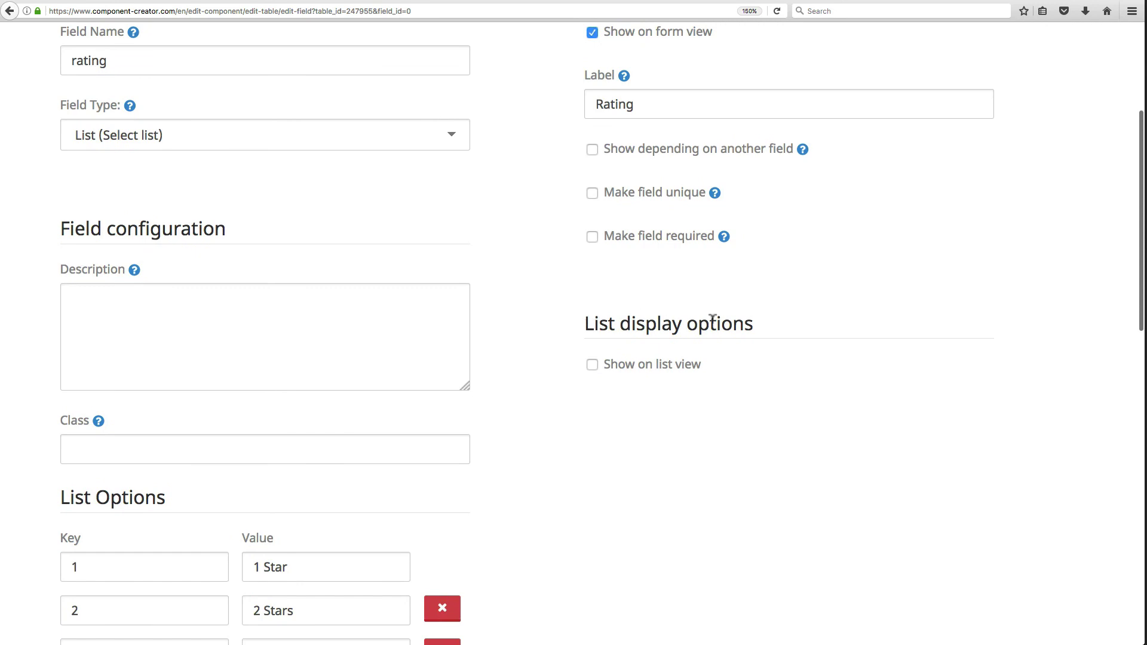
pyautogui.click(593, 365)
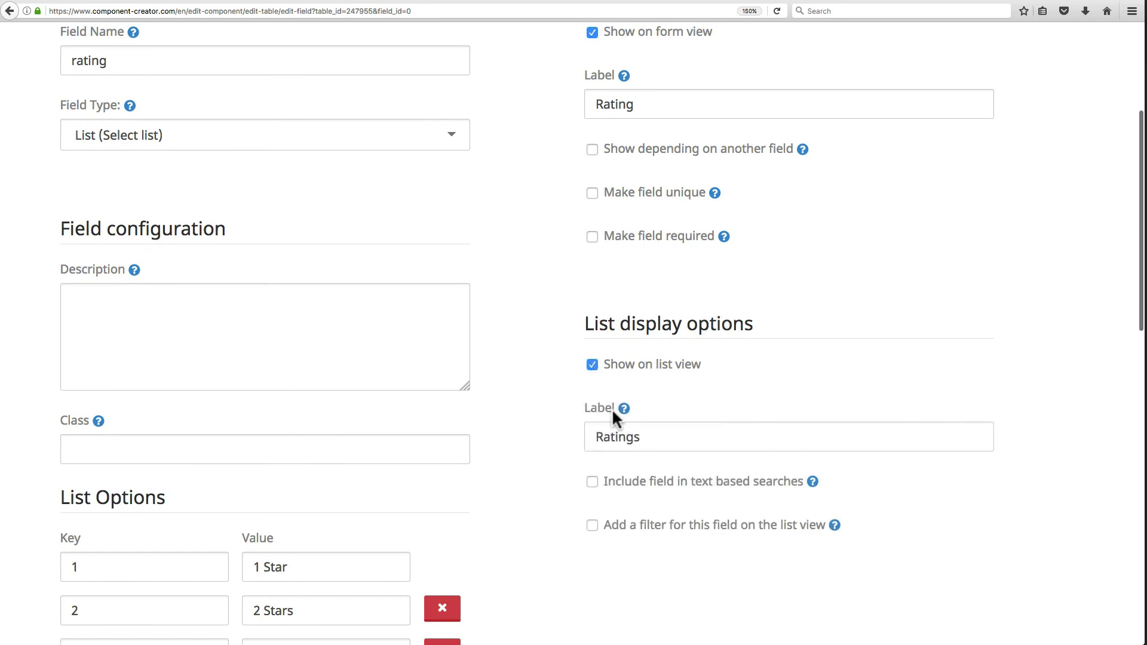
pyautogui.scroll(-3, 696, 484)
pyautogui.click(658, 344)
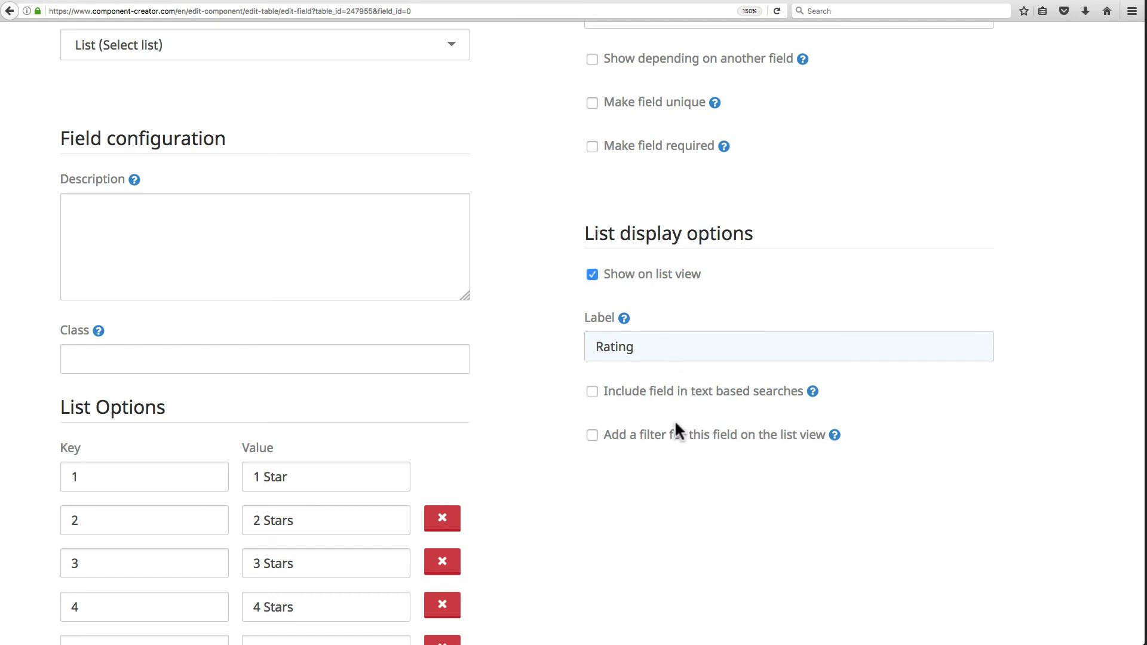
# - Add a list view filter for the rating field and save the new field
pyautogui.click(592, 436)
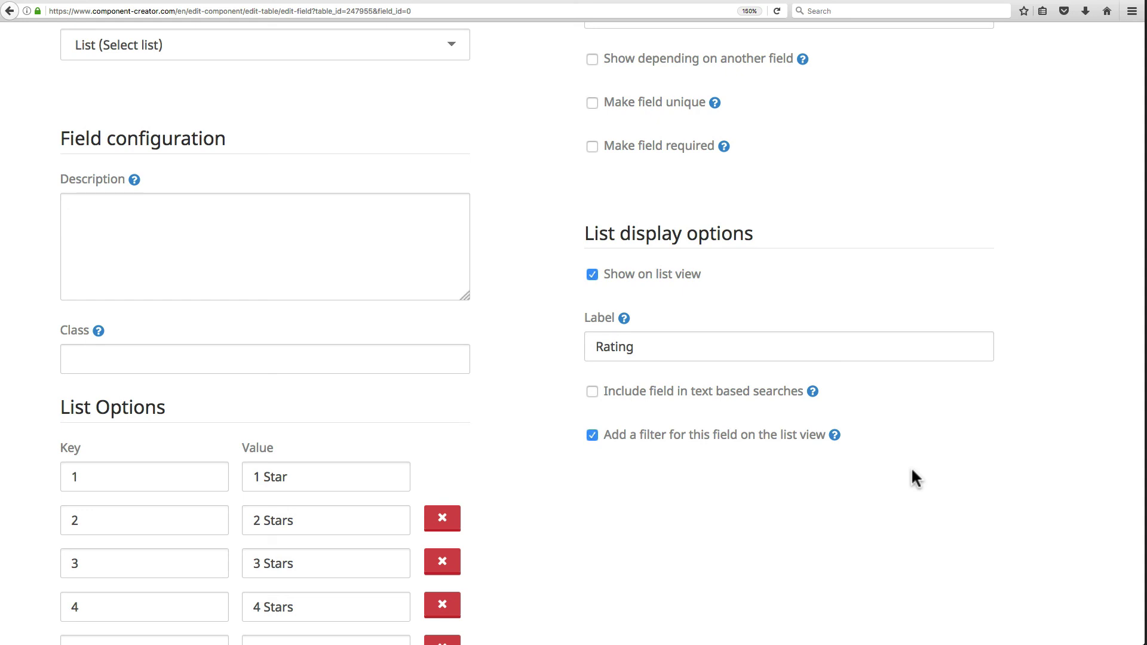
pyautogui.scroll(-8, 904, 472)
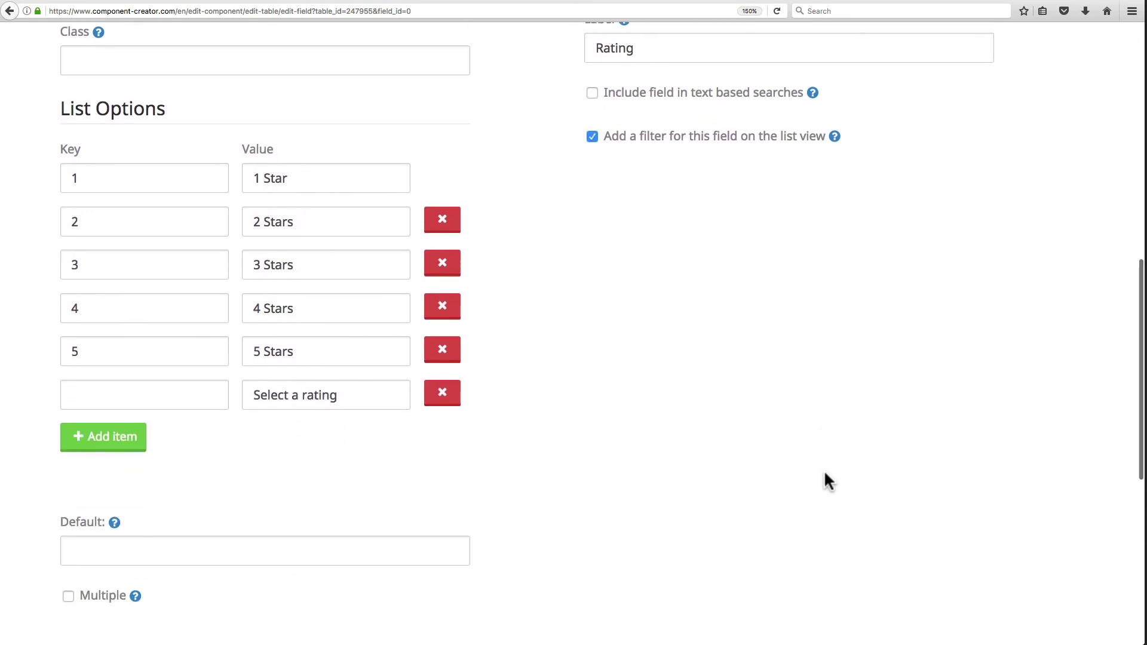
pyautogui.scroll(-2, 828, 482)
pyautogui.click(92, 501)
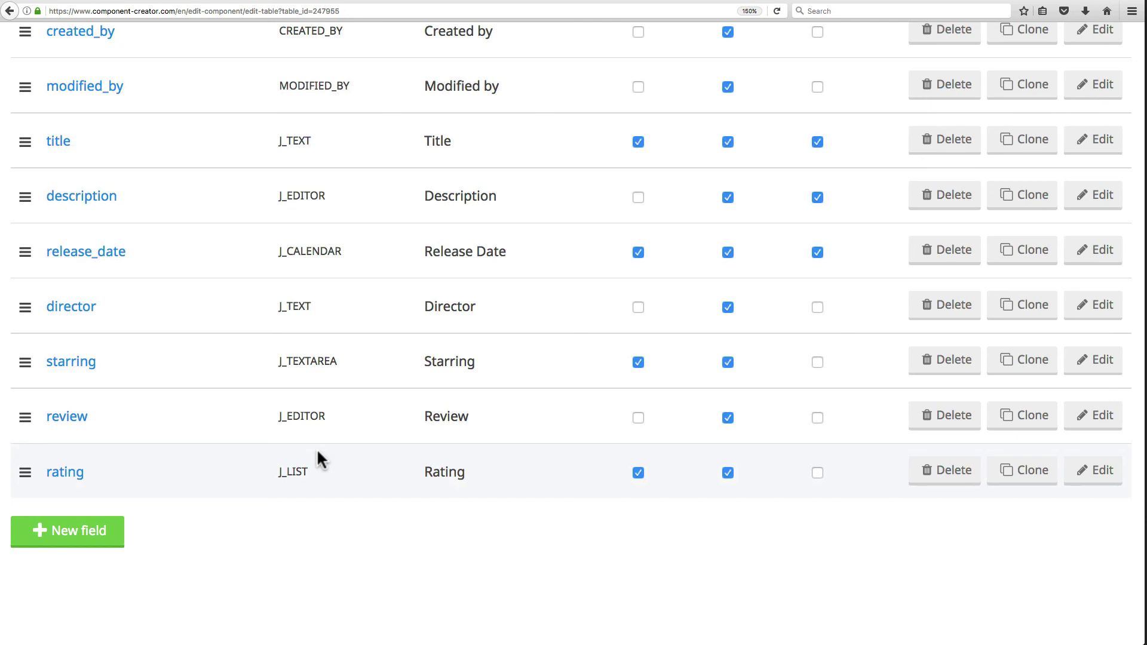
# - Reorder the movie table's fields so that rating comes directly before review
pyautogui.scroll(4, 471, 372)
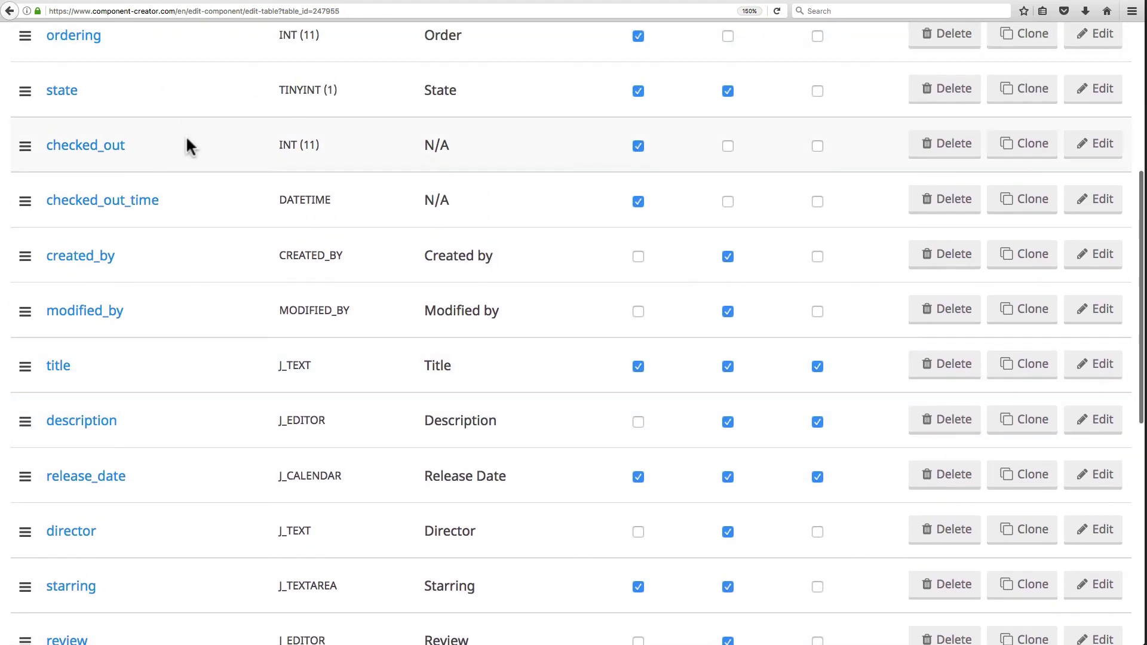
pyautogui.scroll(1, 180, 138)
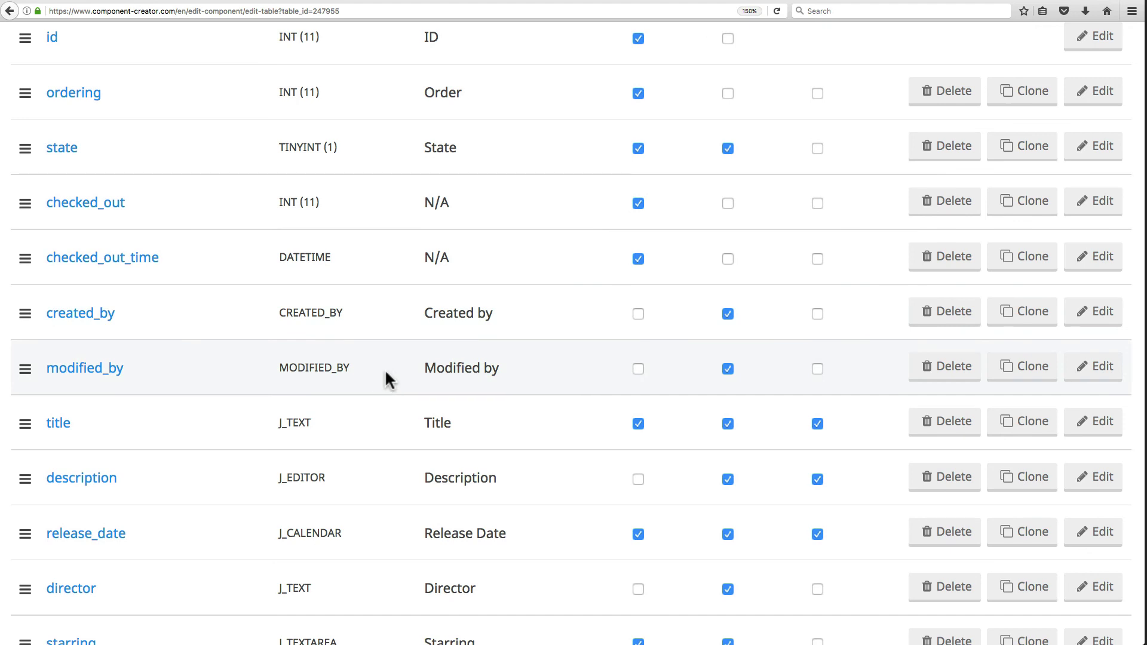
pyautogui.scroll(-3, 378, 380)
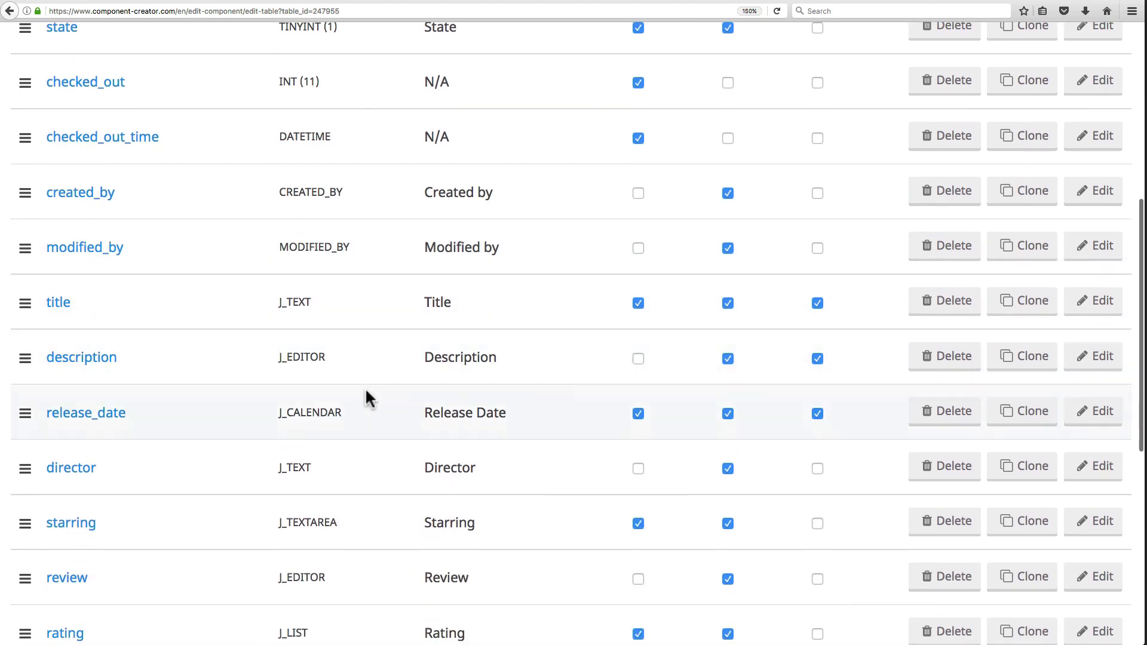
pyautogui.scroll(-3, 266, 430)
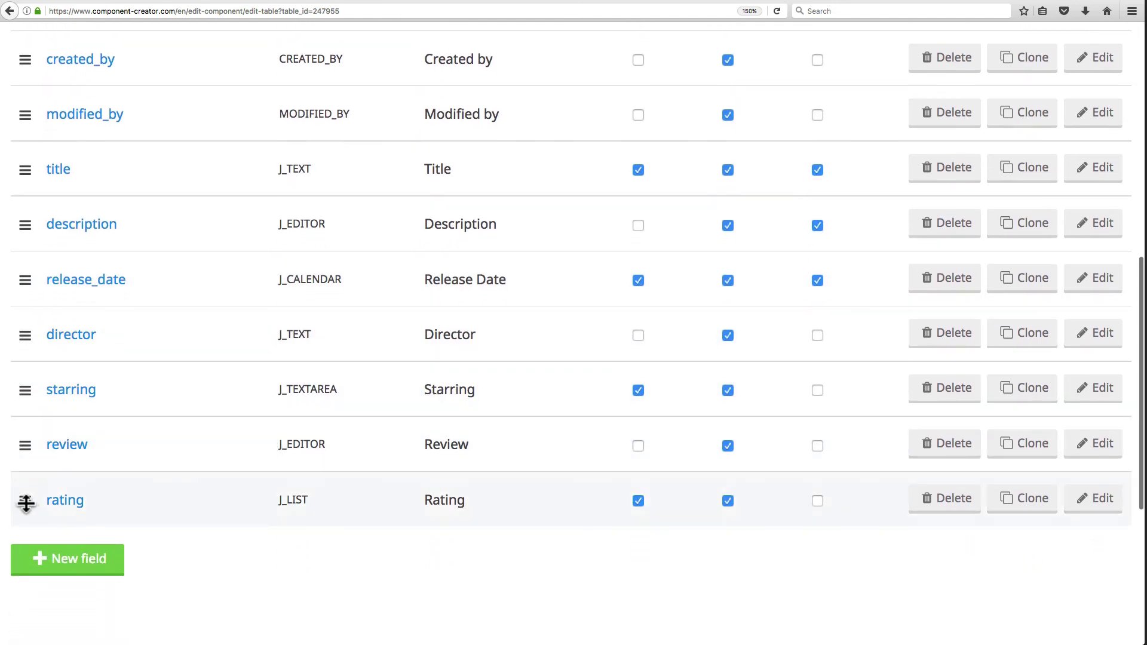
pyautogui.moveTo(25, 503); pyautogui.dragTo(24, 444)
pyautogui.scroll(-2, 257, 556)
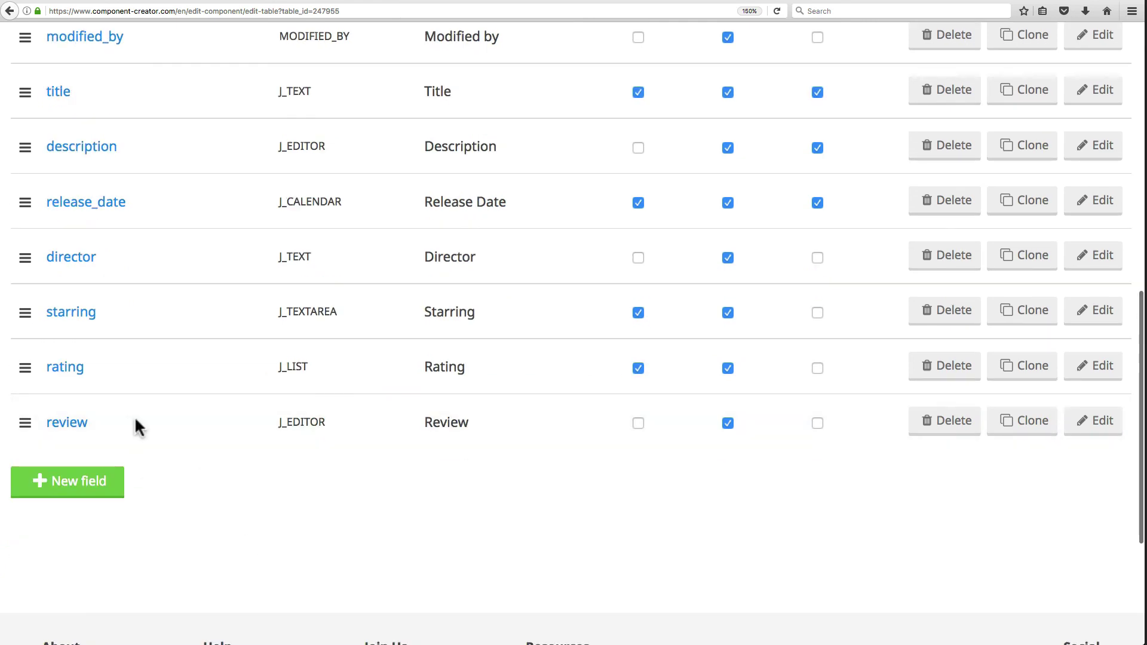